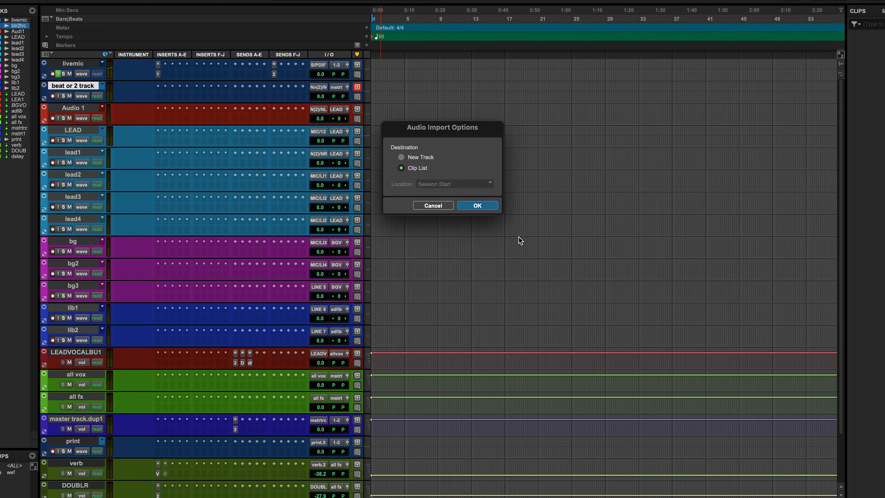
Step: Import the audio files into the clip list and place the ALEX_KEYS EVES DROPPIN 90 BPM clip at the start of "beat or 2 track"
left_click(481, 201)
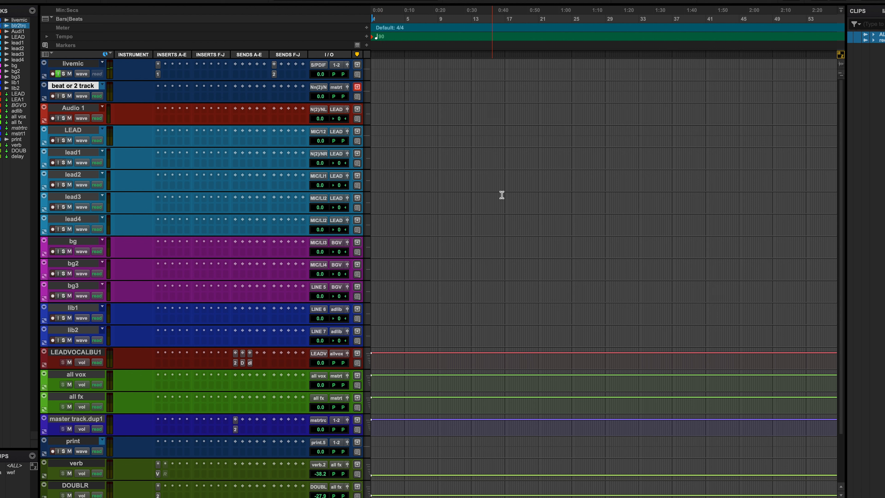
left_click(875, 55)
left_click_drag(883, 37, 343, 93)
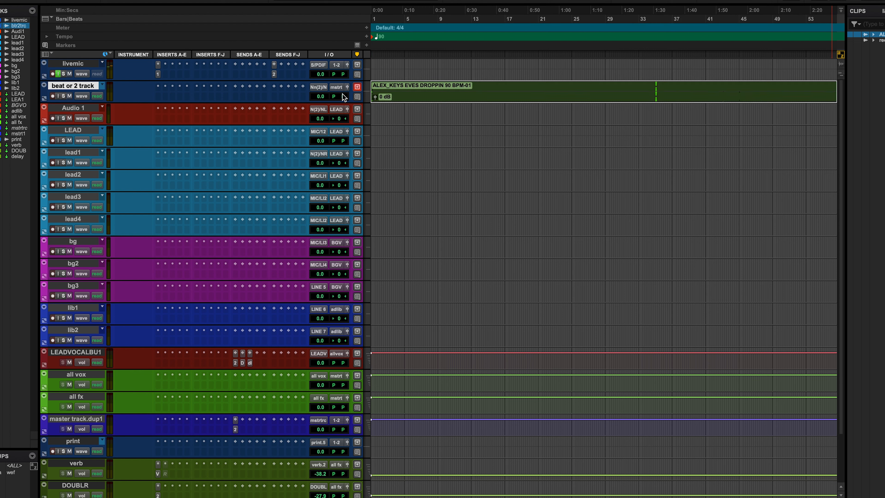
Step: Place the record stems _02 vocal clip at the session start on the LEAD track
left_click(882, 40)
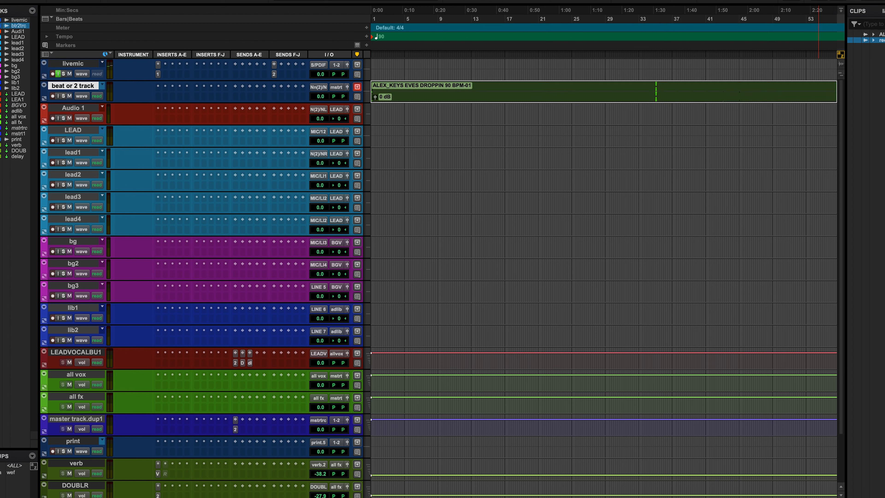
left_click_drag(657, 119, 340, 135)
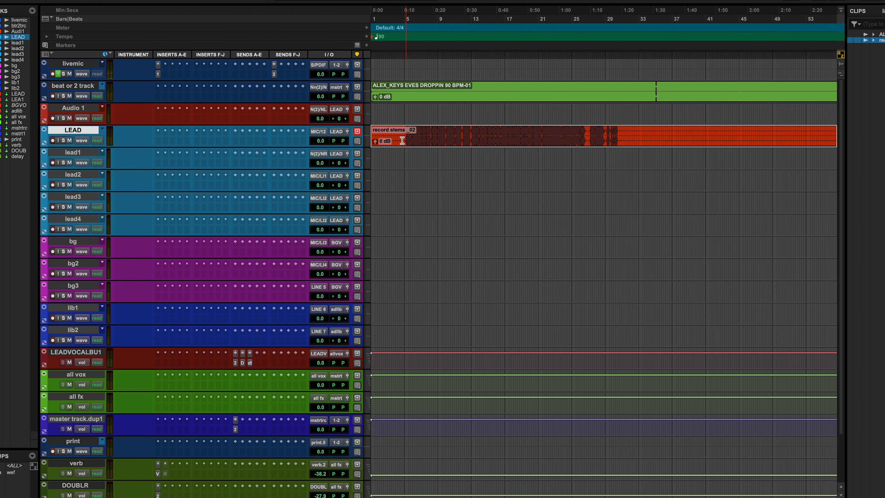
left_click(397, 136)
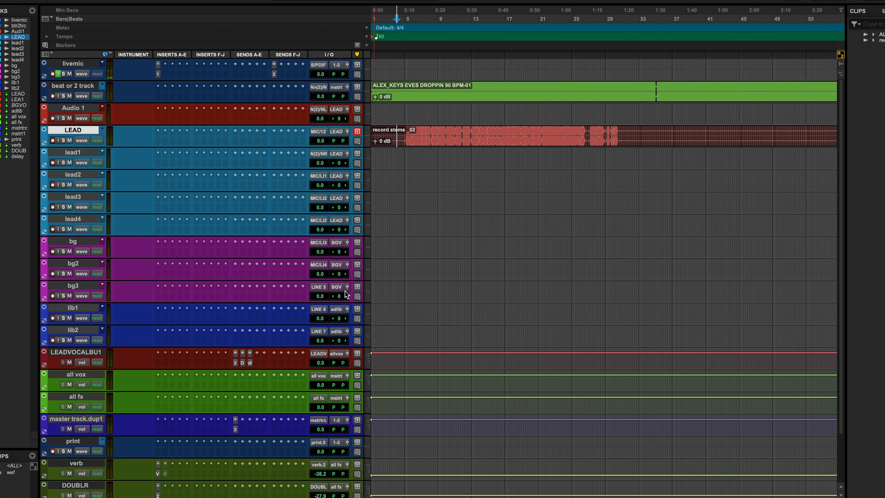
scroll(384, 171, "down", 3)
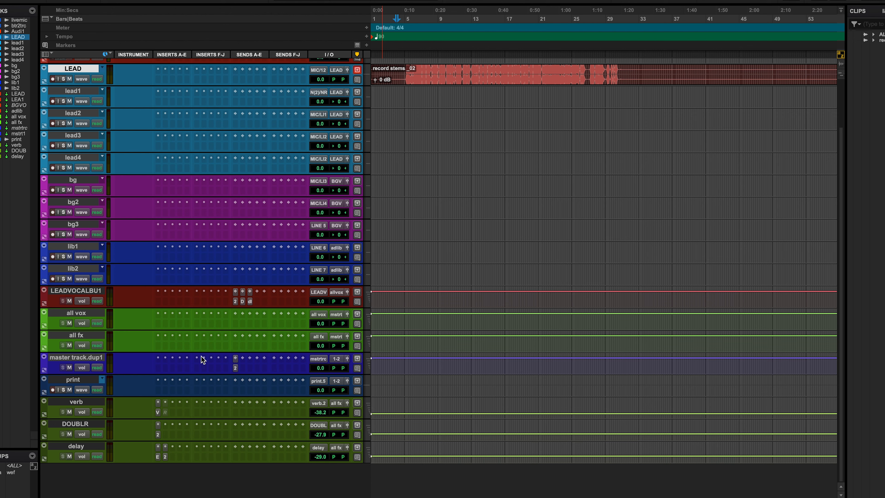
scroll(480, 271, "up", 3)
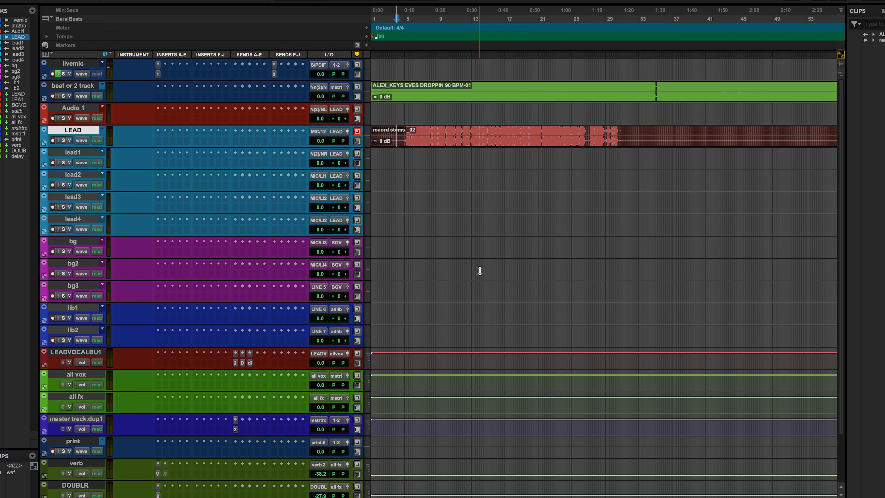
Step: Play the session from the start and lower the master track's volume to -13.8 dB
left_click(386, 99)
key("space")
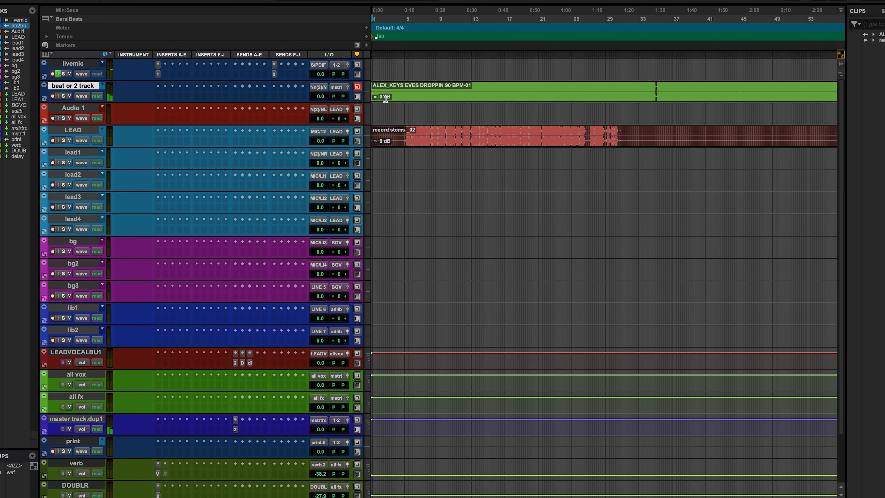
scroll(398, 120, "down", 3)
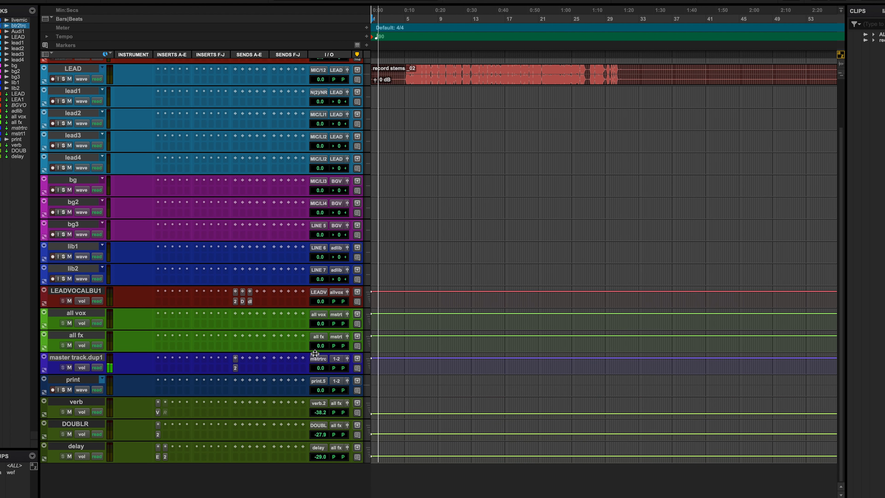
left_click(319, 368)
left_click_drag(319, 367, 317, 377)
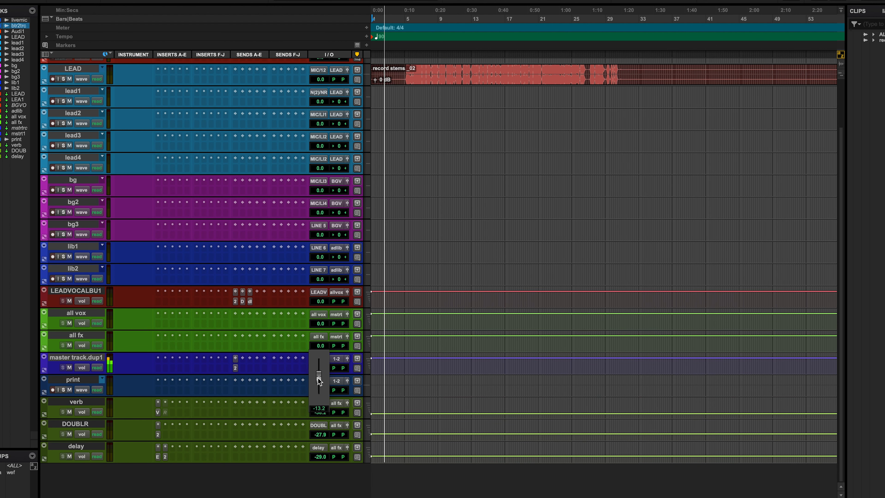
scroll(450, 273, "up", 3)
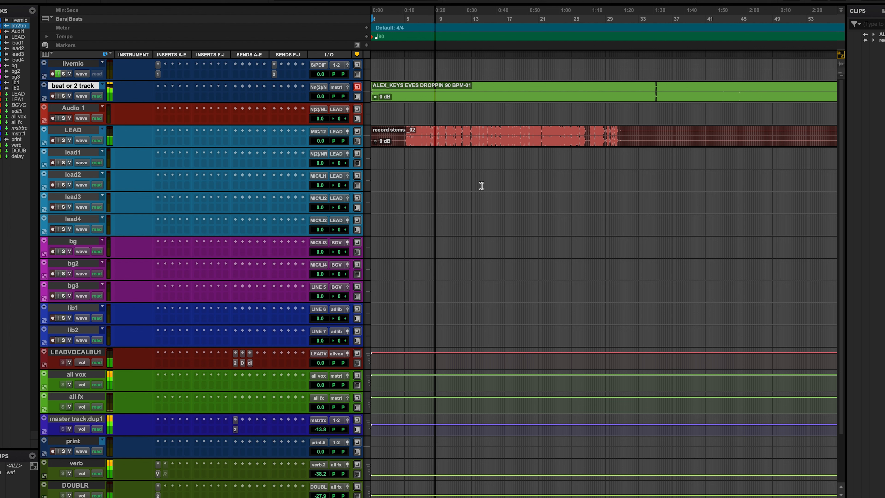
Step: Listen to the beat and lead vocal from around bar 17 and from around bar 25
left_click(505, 140)
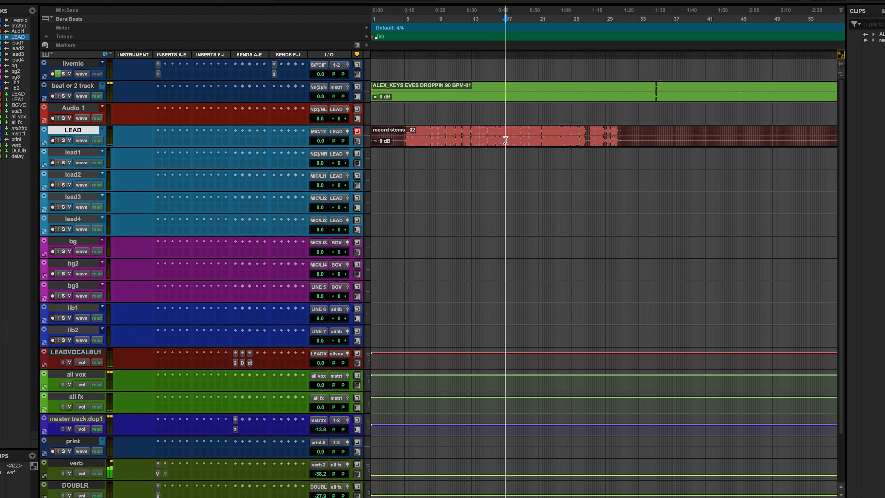
left_click(574, 134)
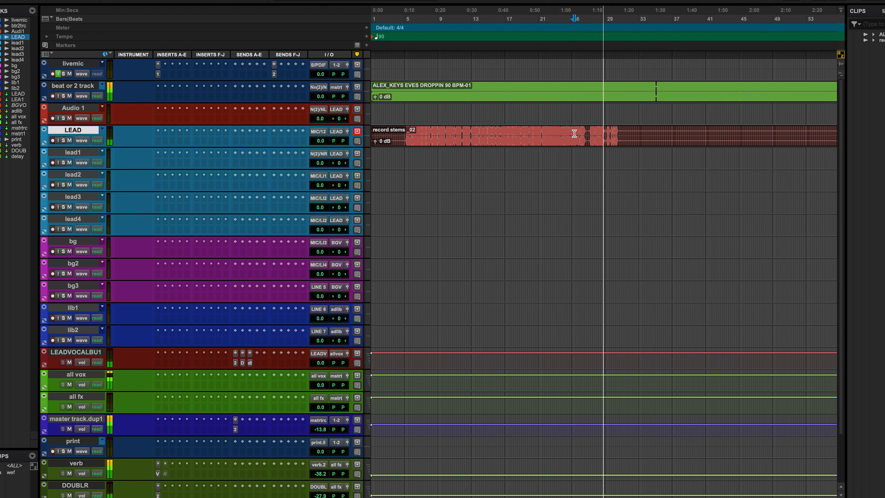
key("space")
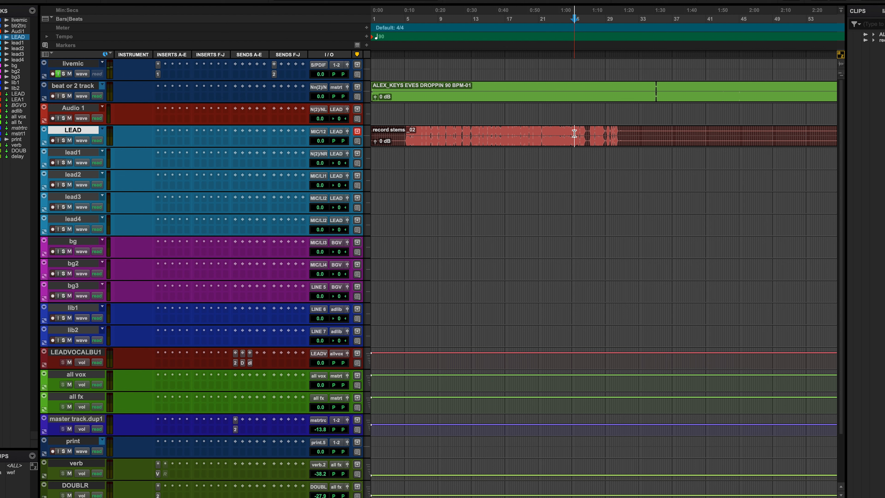
Step: Select both the beat clip and the lead vocal clip and reduce their clip gain to -6.5 dB
double_click(502, 144)
double_click(476, 92)
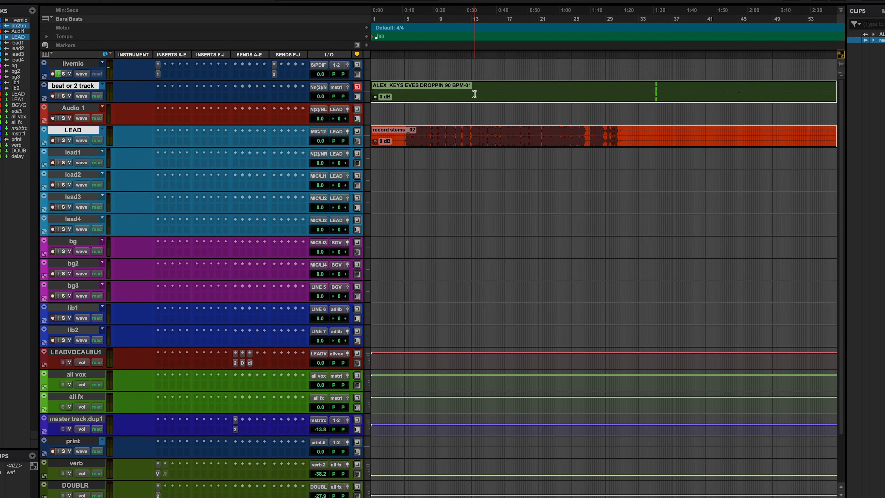
double_click(453, 139)
key("ctrl+shift+minus")
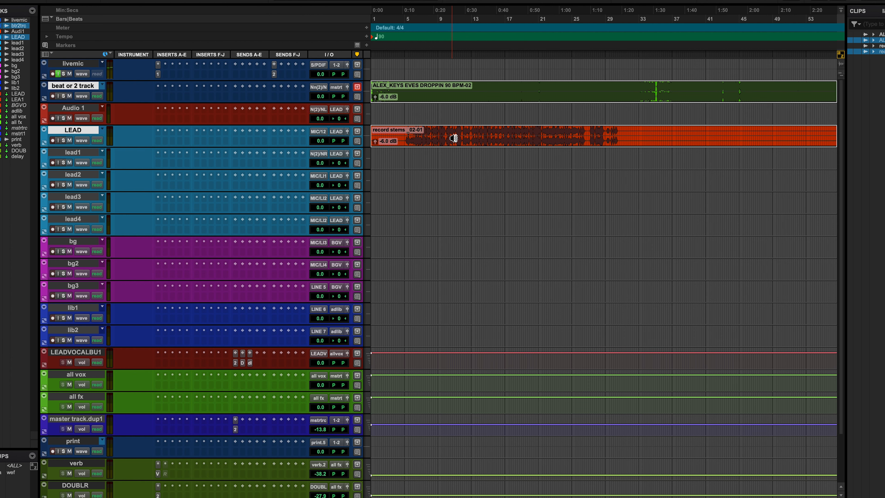
Step: Play from where the lead vocal enters and mute the verb and DOUBLR effect tracks
left_click(406, 89)
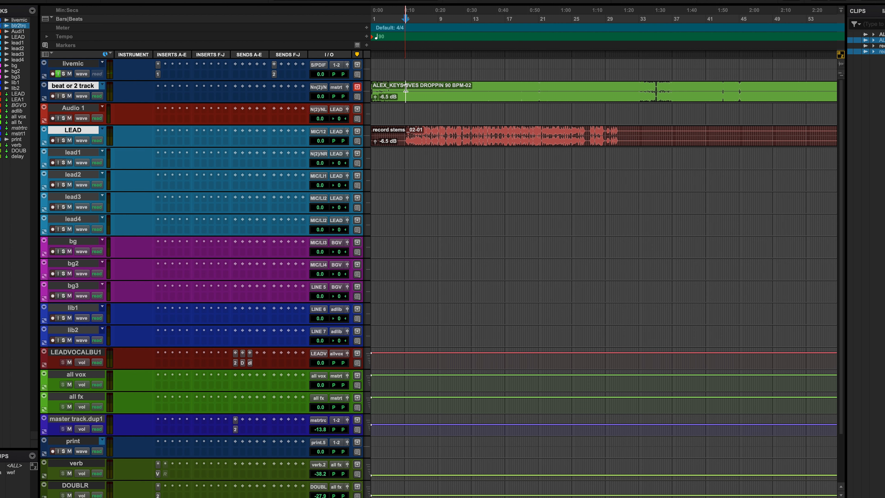
key("space")
scroll(336, 184, "down", 3)
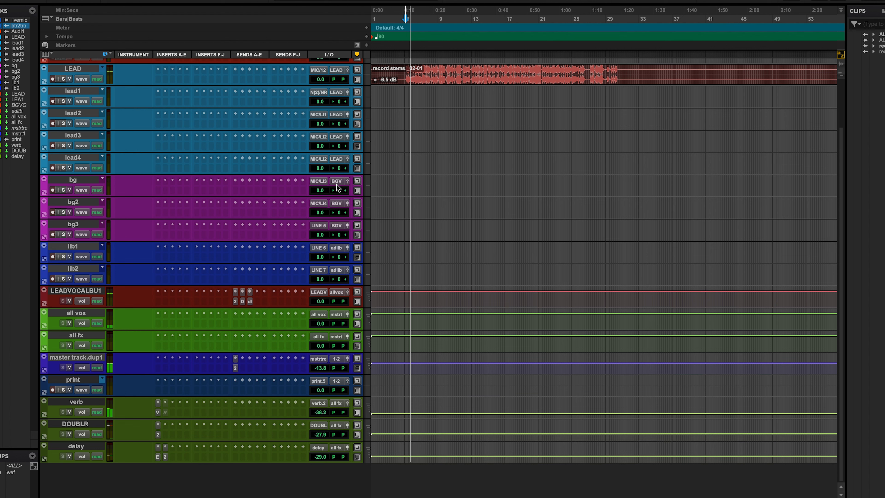
left_click(70, 412)
left_click(70, 434)
scroll(358, 301, "up", 3)
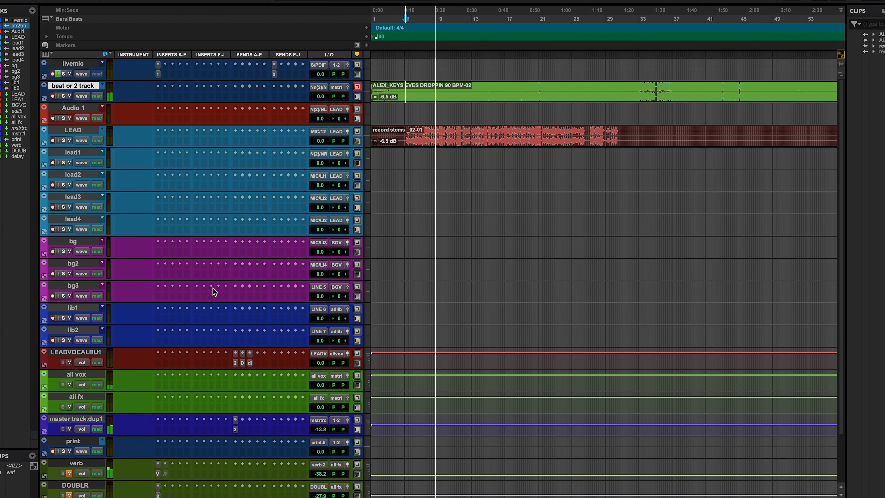
key("space")
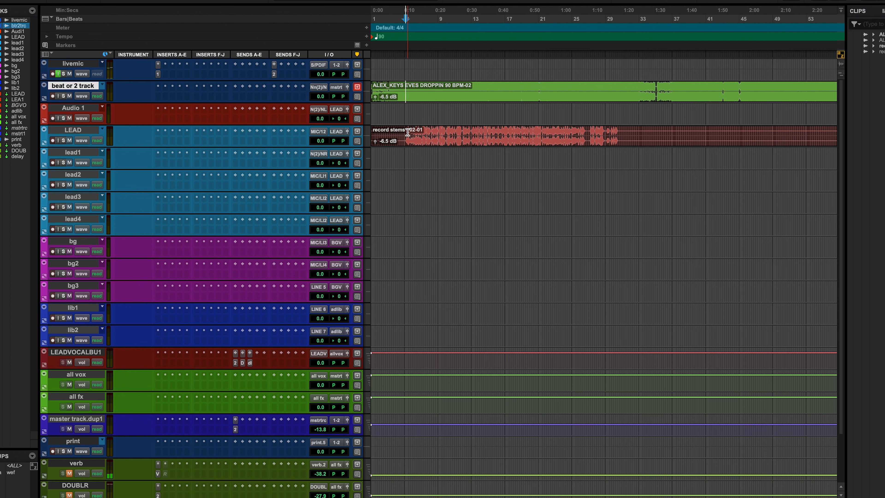
Step: Insert RCompressor (stereo) in the first insert slot of the lead vocal bus and move its window below the clips
left_click(407, 132)
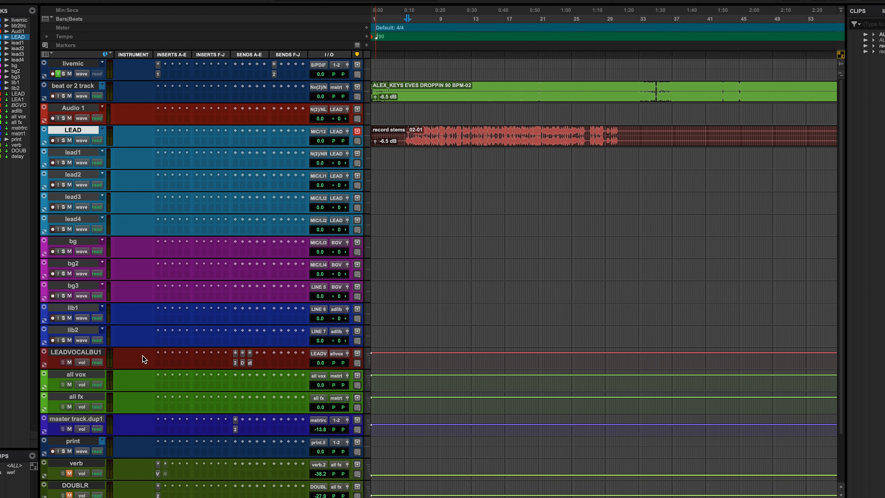
left_click(159, 355)
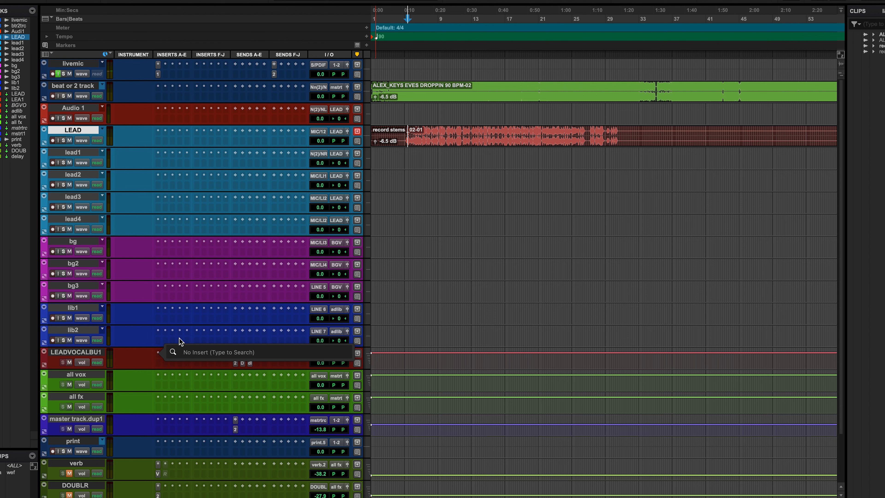
type("rcompr")
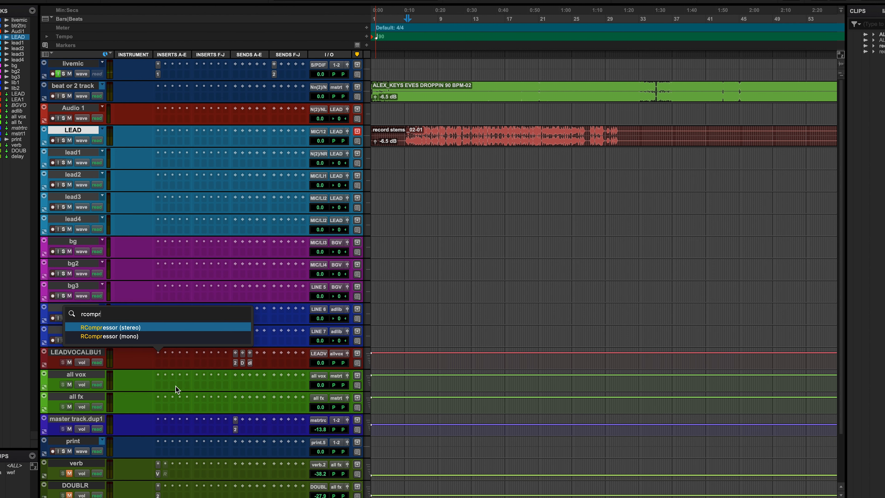
left_click(198, 329)
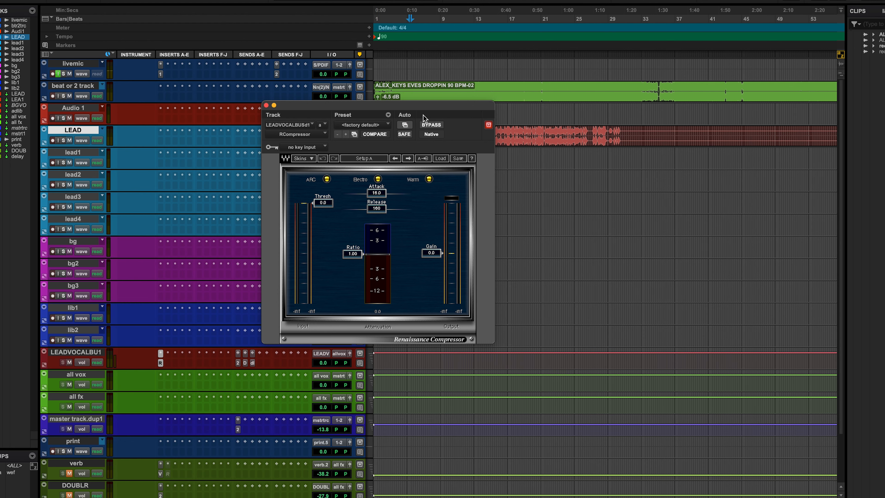
left_click_drag(427, 111, 448, 217)
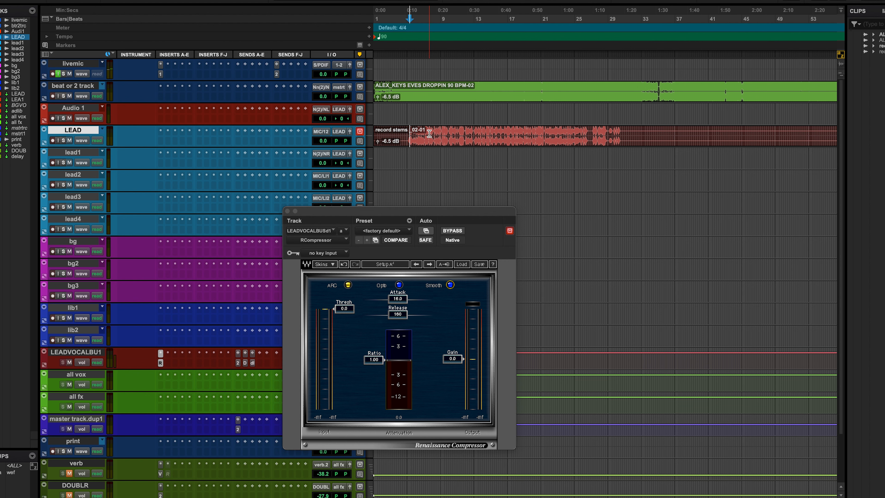
Step: During playback, set the compressor's threshold to -7.9, ratio to 2.27, attack to 5.83 and release to 103
key("space")
left_click_drag(348, 309, 348, 317)
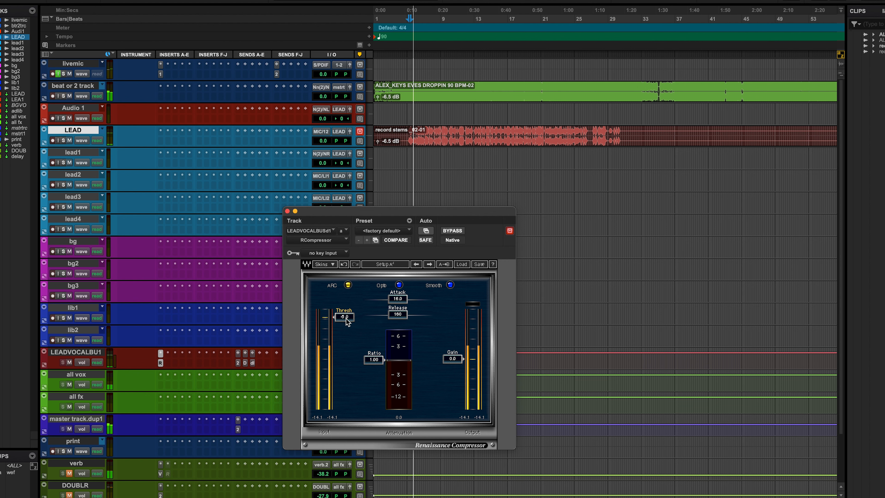
left_click_drag(372, 364, 372, 375)
left_click_drag(398, 300, 345, 322)
Step: Compare the vocal with the compressor bypassed and active, close the compressor window and stop playback
left_click(458, 232)
left_click(458, 231)
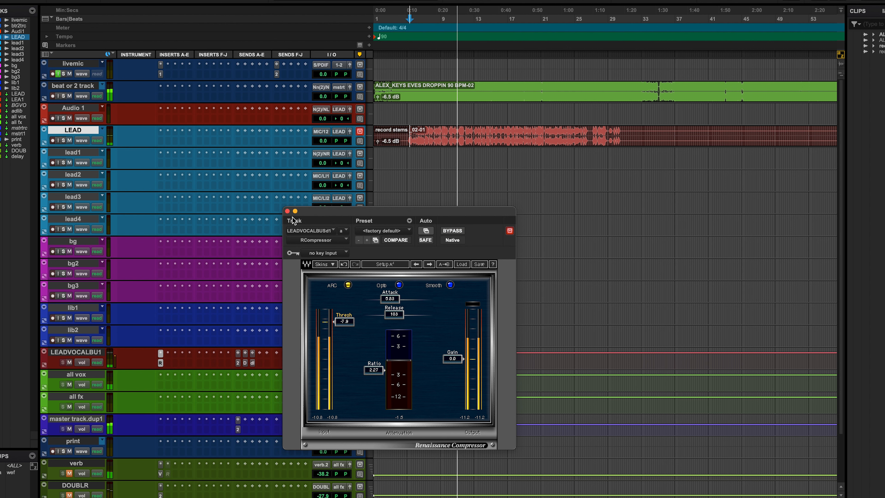
left_click(288, 212)
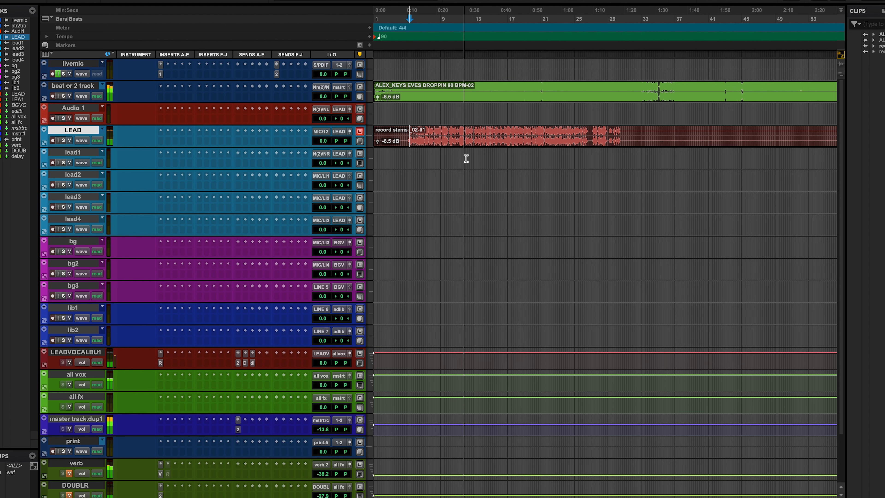
key("space")
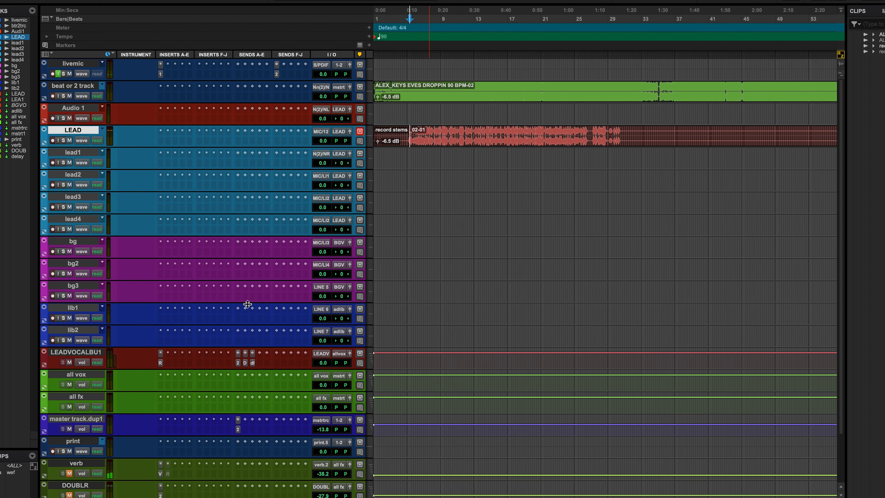
Step: Insert FabFilter Pro-Q 3 (stereo) in the second insert slot of the lead vocal bus and enlarge its window
left_click(170, 352)
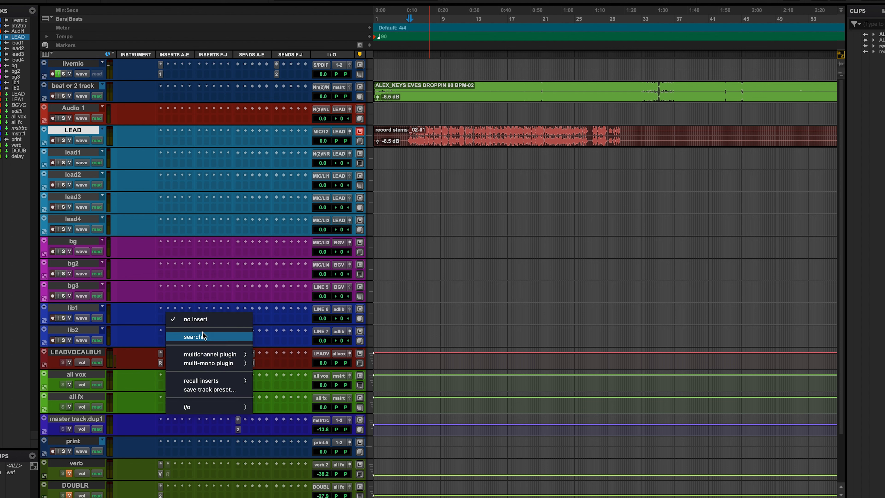
left_click(202, 332)
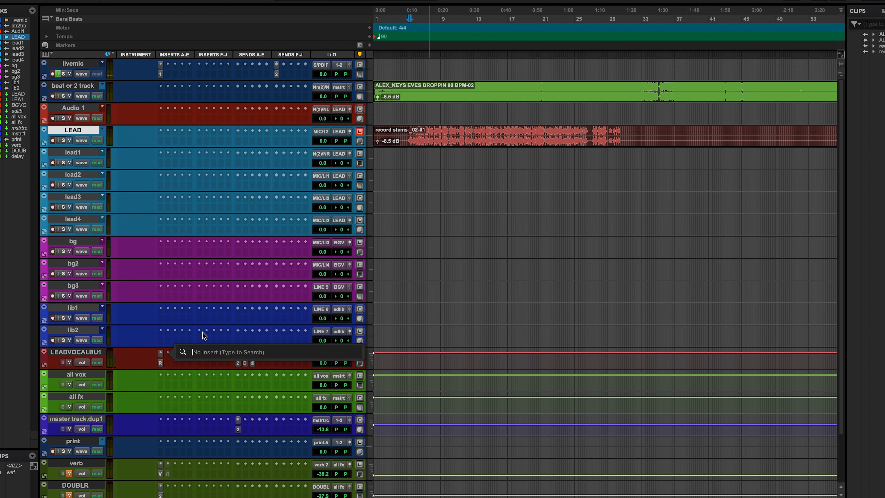
type("pro")
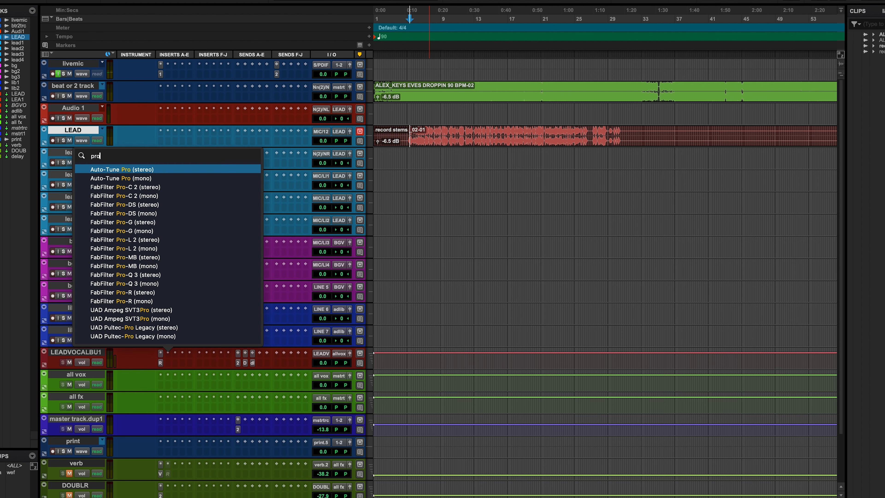
left_click(155, 275)
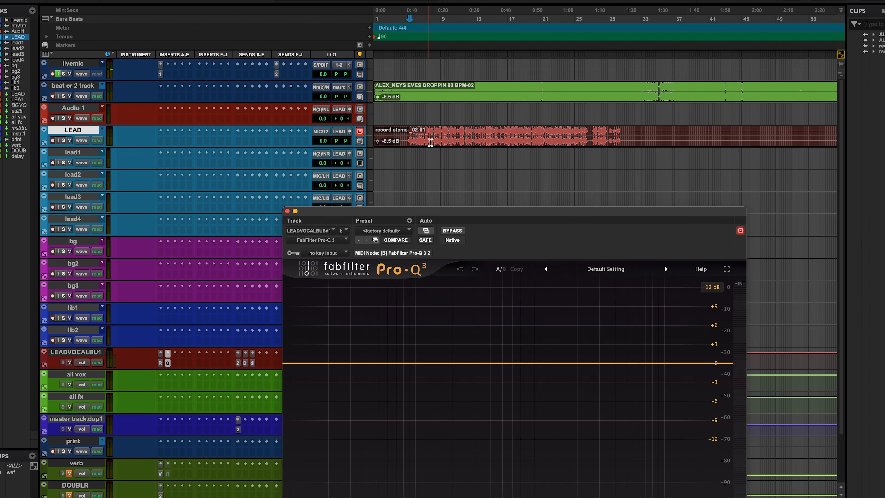
left_click(741, 496)
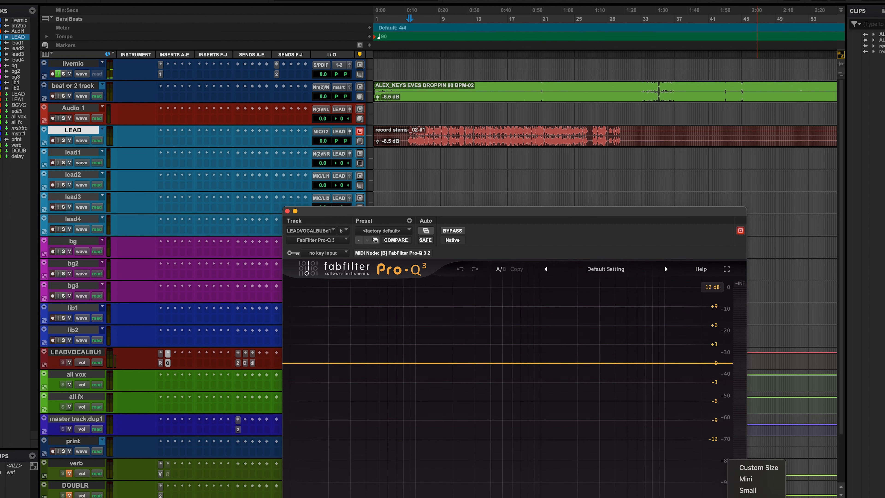
left_click(748, 497)
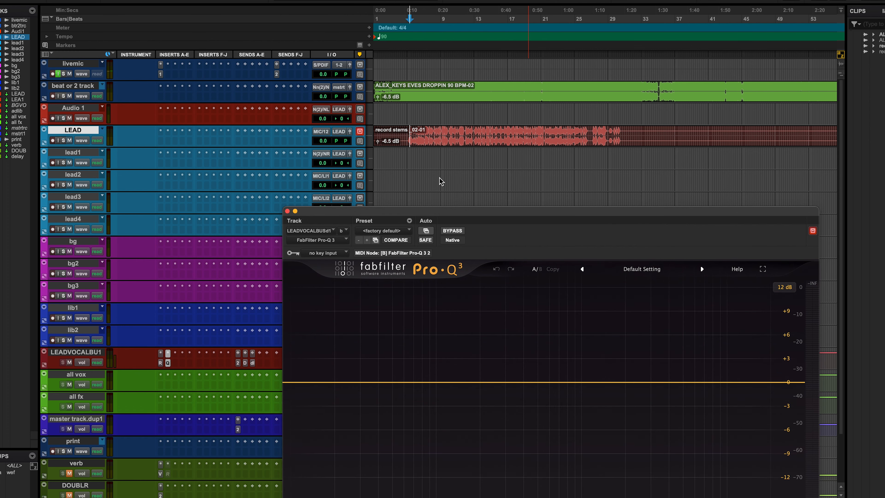
Step: Move the Pro-Q 3 window so its full spectrum display is visible and start playback just before the vocal begins
left_click_drag(464, 212, 302, 133)
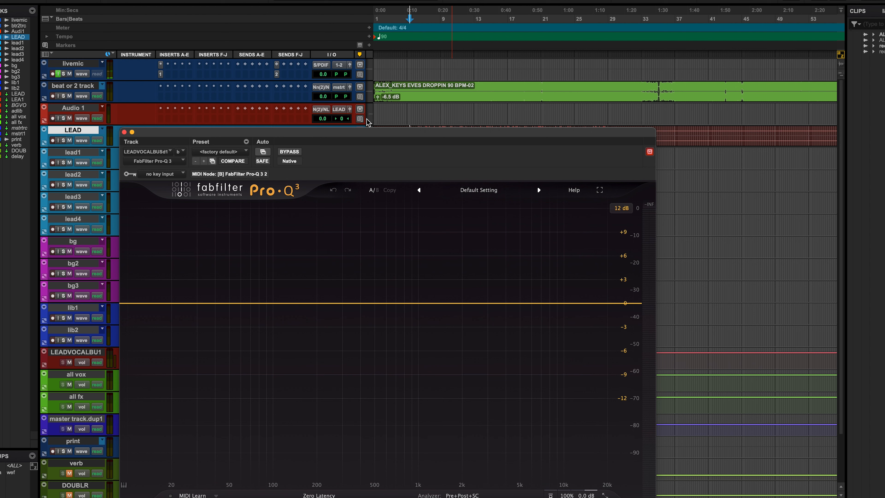
left_click(411, 106)
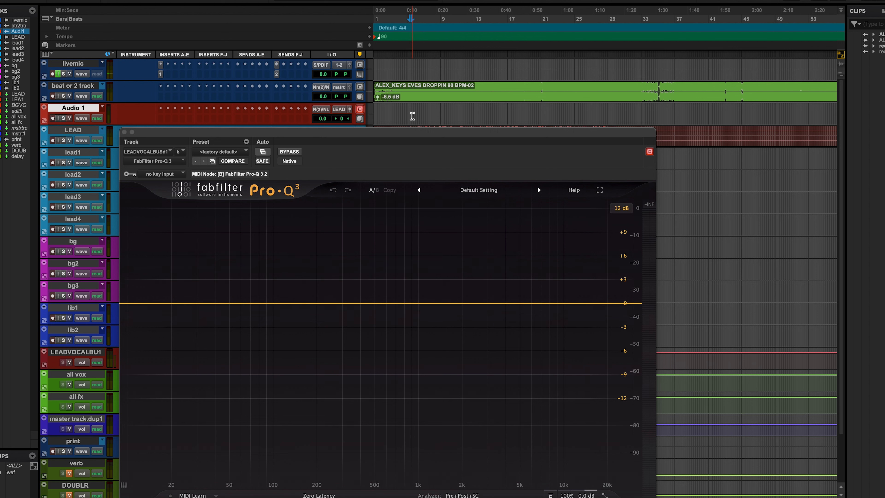
left_click(408, 109)
key("space")
Step: Add a 12 dB/oct low cut at about 65 Hz and compare the vocal with that band off and on
left_click(128, 304)
left_click_drag(129, 304, 246, 297)
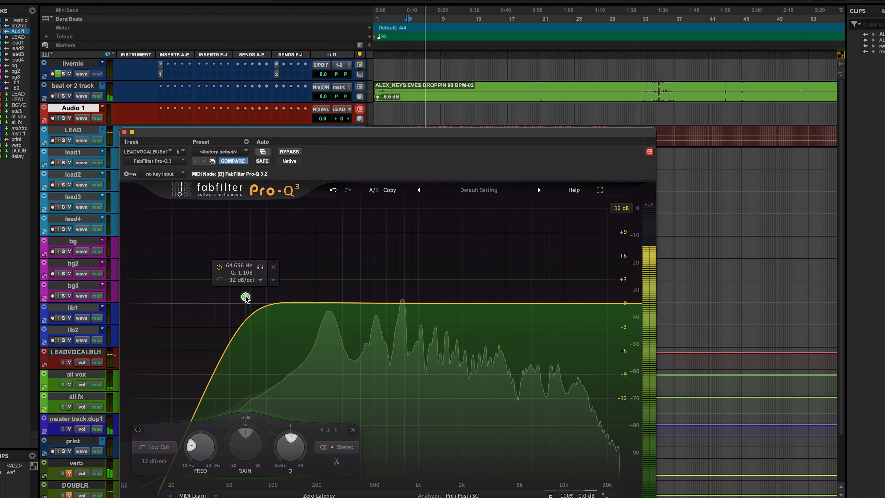
left_click(218, 267)
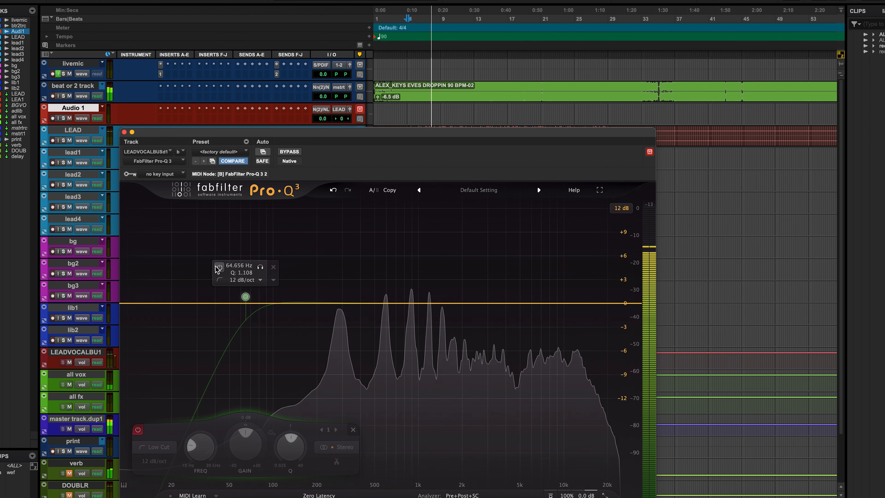
left_click(219, 267)
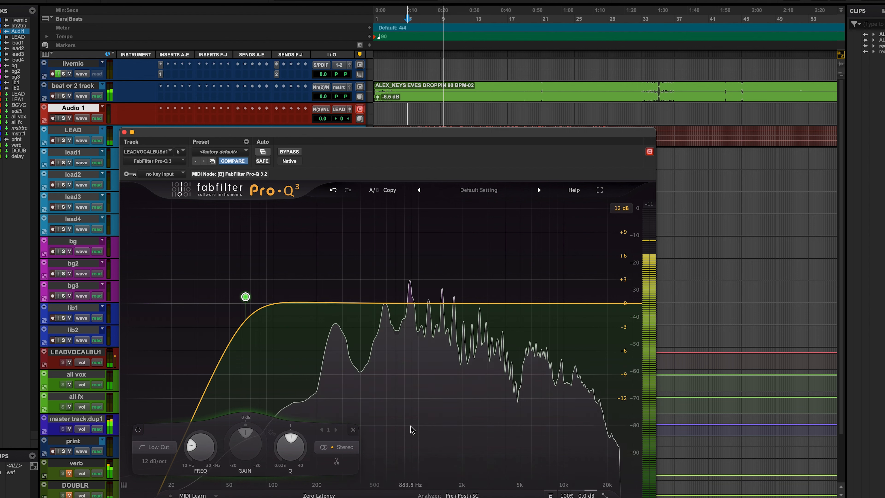
Step: Grab the spectrum peaks near 883 Hz, 1.5 kHz, 2.2 kHz and 520 Hz and cut each by about 3 dB with narrow bells
left_click_drag(413, 430, 413, 428)
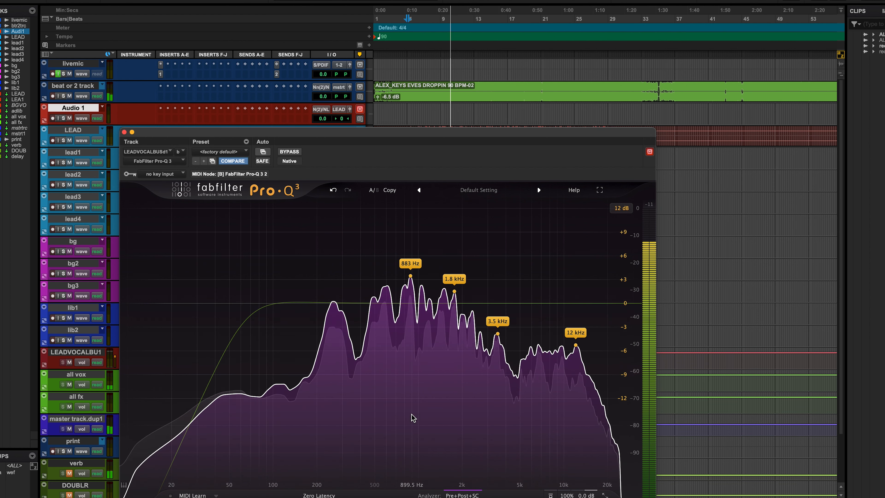
left_click_drag(410, 260, 411, 285)
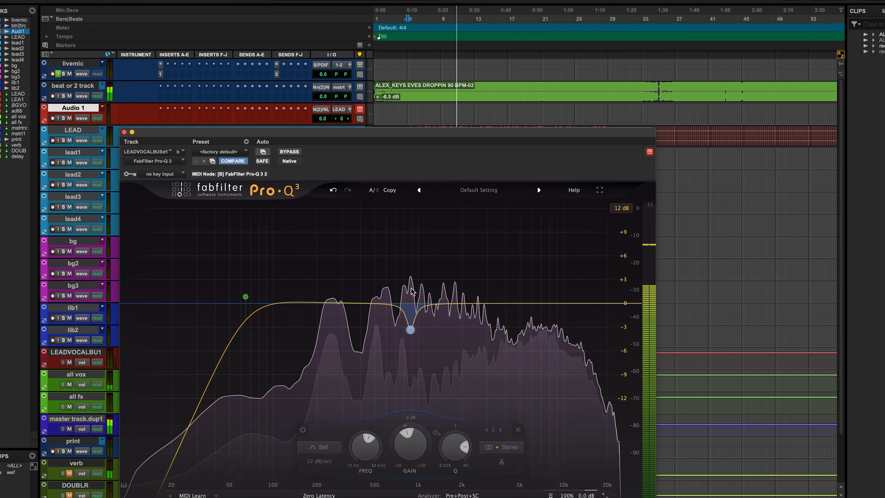
mouse_move(485, 403)
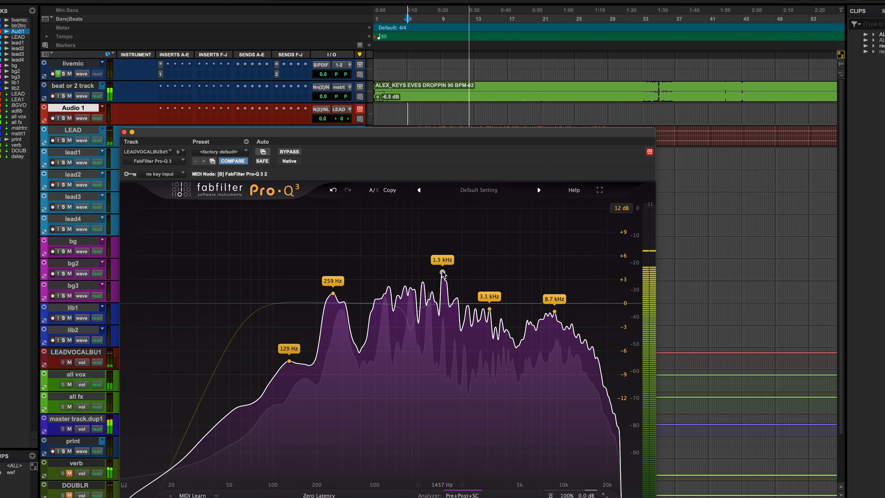
left_click_drag(442, 273, 442, 330)
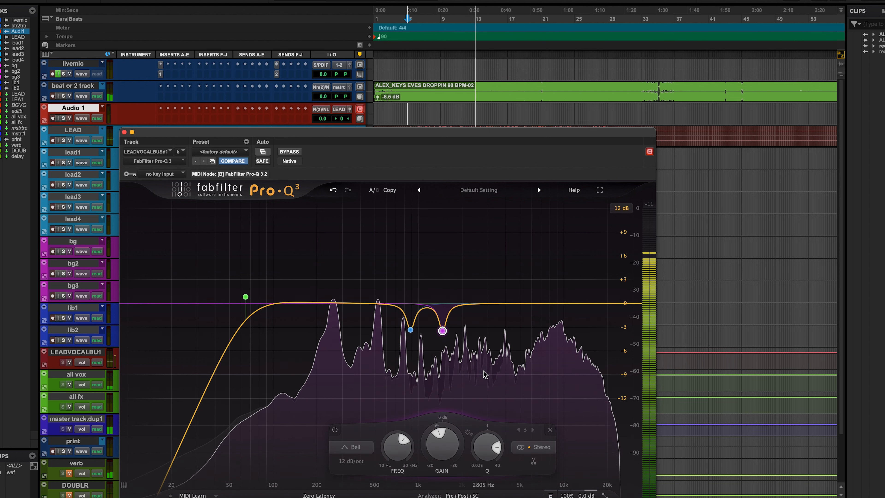
mouse_move(481, 376)
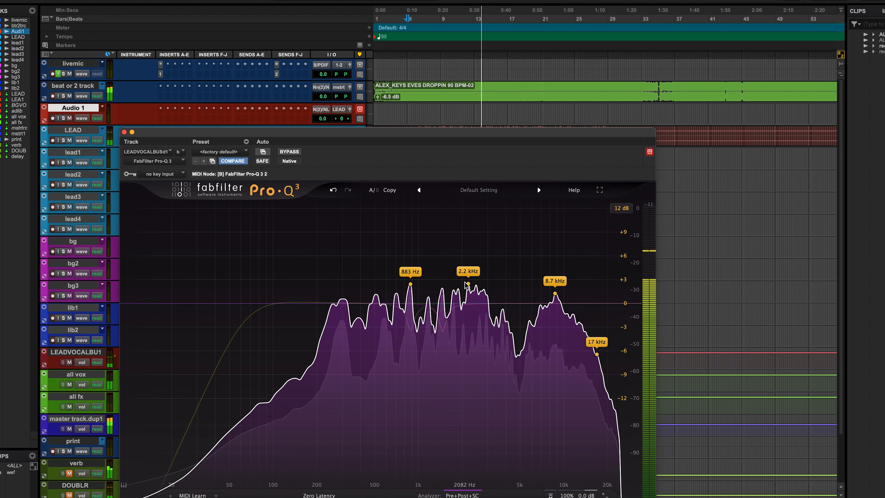
left_click_drag(468, 284, 468, 323)
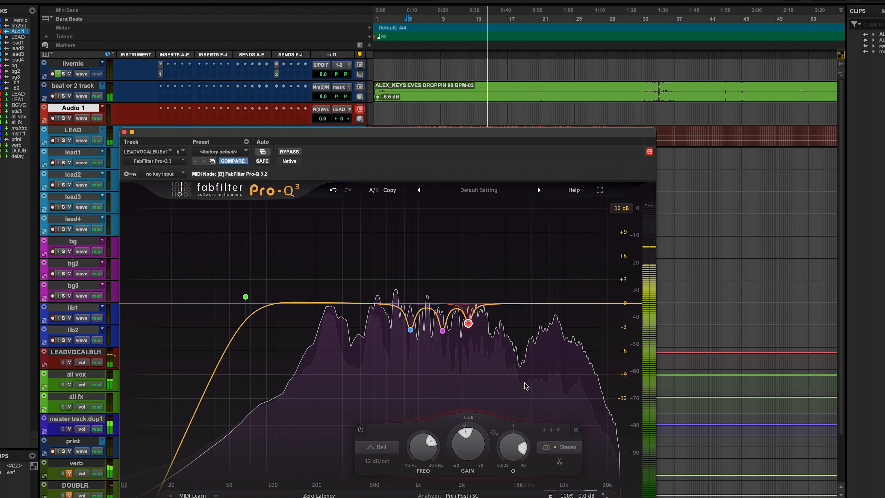
mouse_move(526, 385)
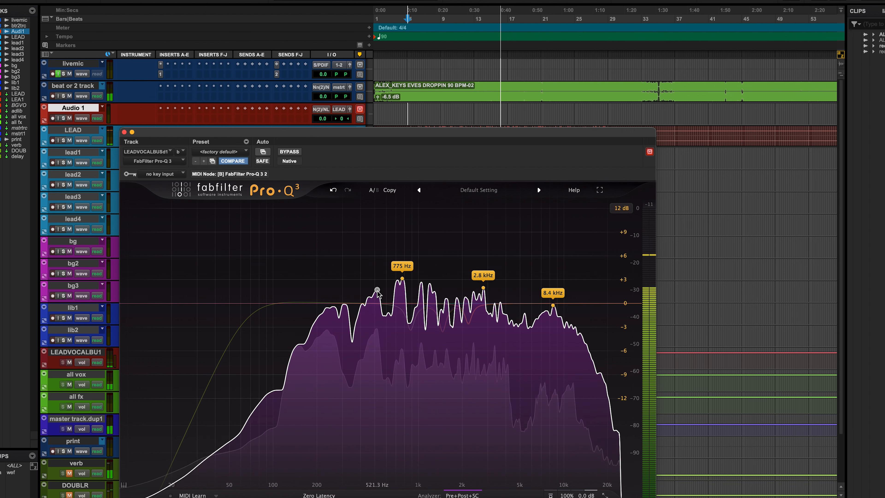
left_click_drag(377, 297, 376, 333)
Step: Compare the vocal with the four bell cuts off and on together, close the EQ window and stop playback
left_click_drag(502, 361, 348, 319)
left_click(317, 430)
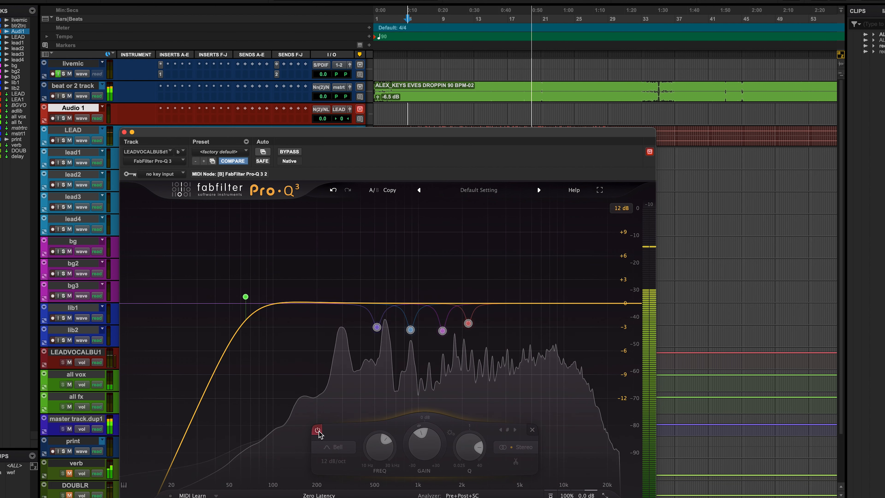
left_click(318, 430)
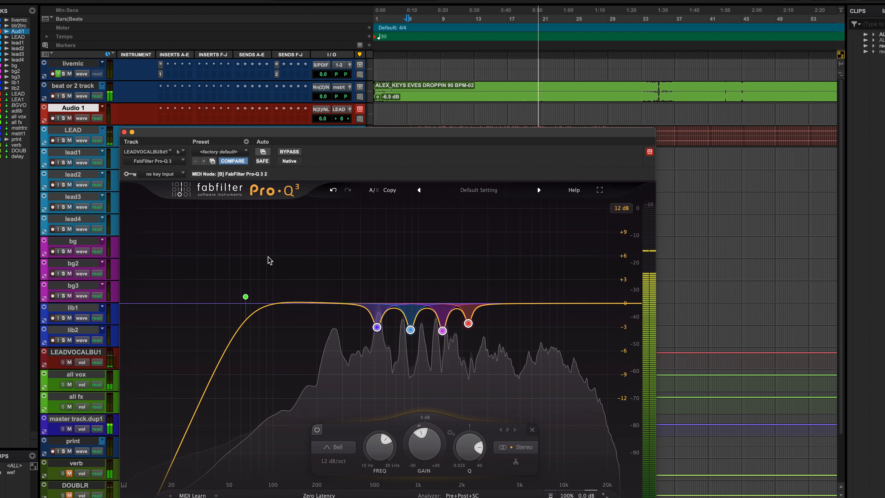
left_click(124, 132)
key("space")
left_click(425, 131)
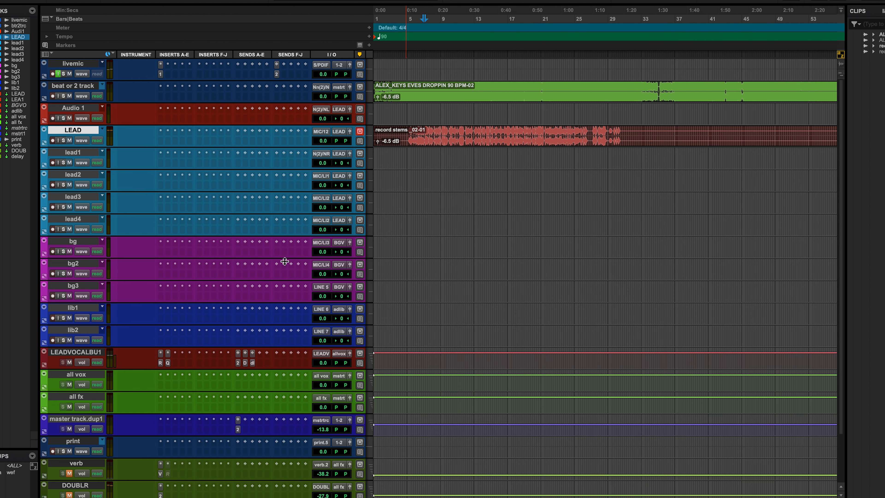
Step: Insert Tube-Tech CL 1B mk II (stereo) in the third insert slot of the lead vocal bus and move its window below the LEAD clip
left_click(176, 353)
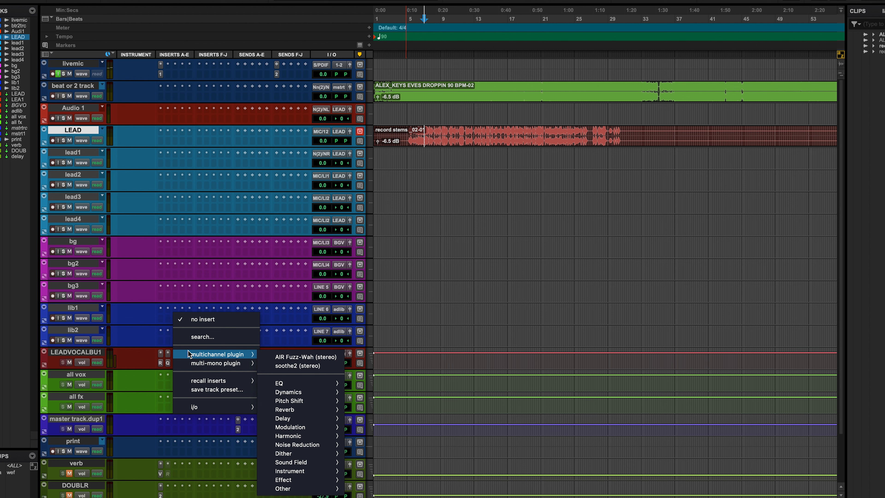
left_click(213, 337)
type("tb")
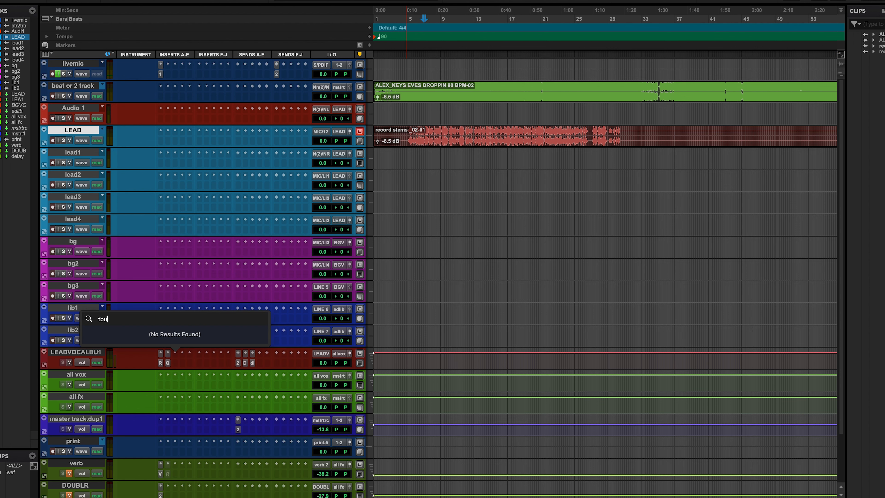
left_click(218, 133)
type("tube")
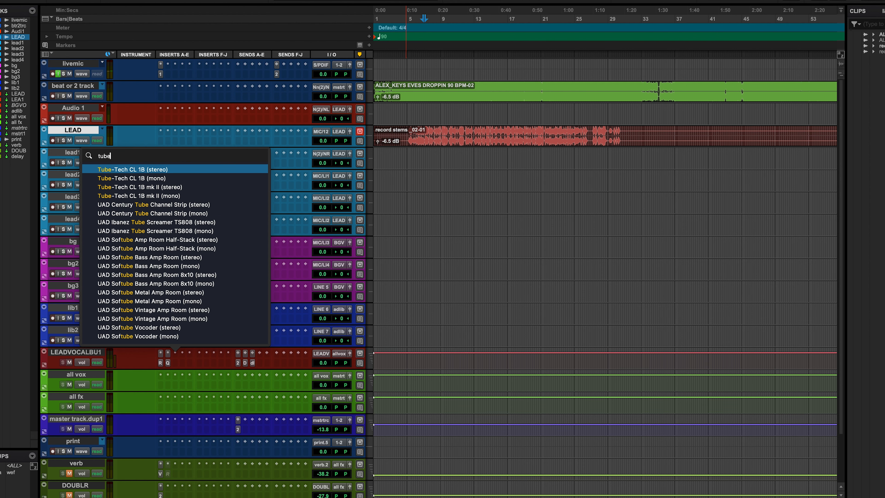
left_click(177, 188)
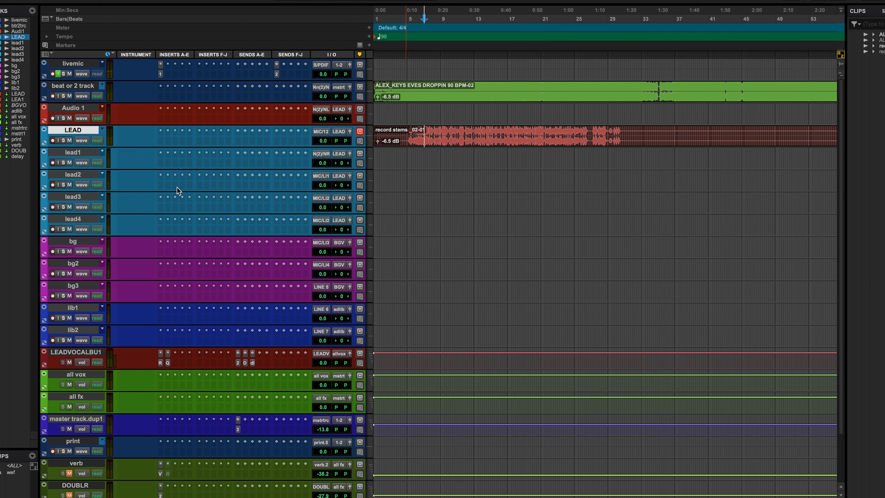
left_click(415, 133)
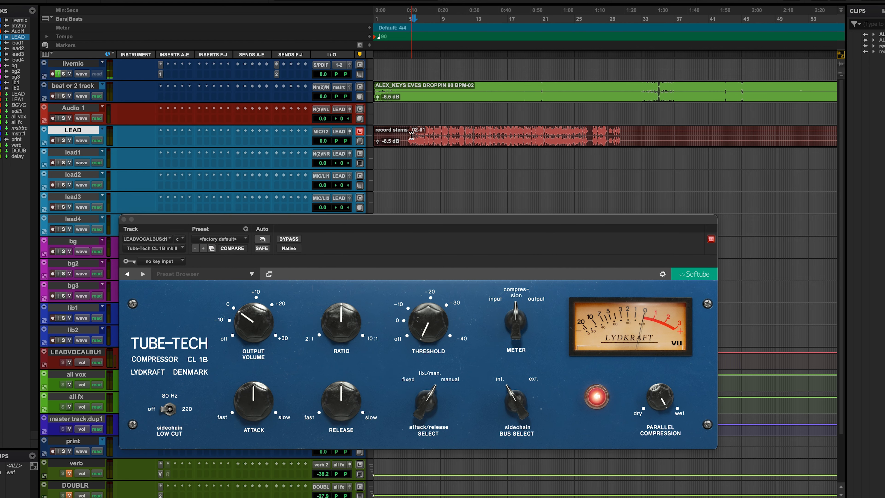
left_click_drag(414, 224, 417, 168)
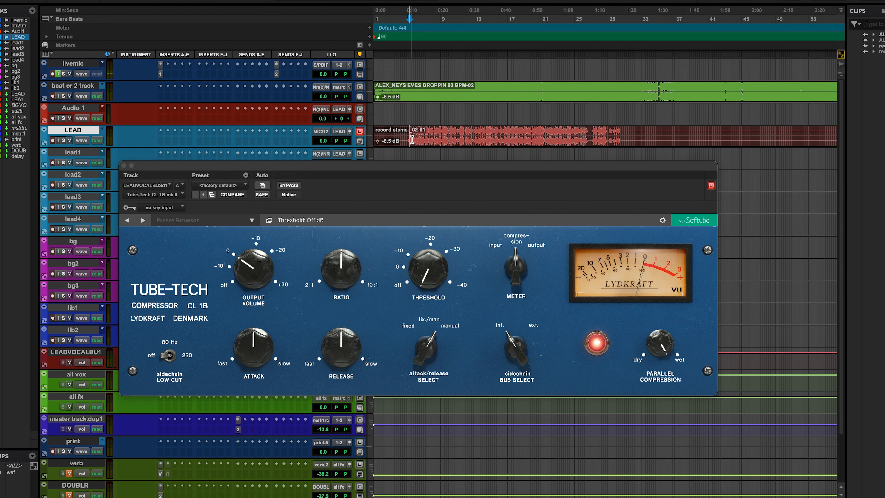
Step: During playback from the vocal's start, set the Tube-Tech's threshold to -11.2 dB and ratio to 2.1:1, and make its attack and release faster
key("space")
left_click_drag(428, 272, 427, 254)
left_click_drag(334, 350, 333, 383)
left_click_drag(253, 349, 254, 367)
left_click_drag(354, 275, 353, 298)
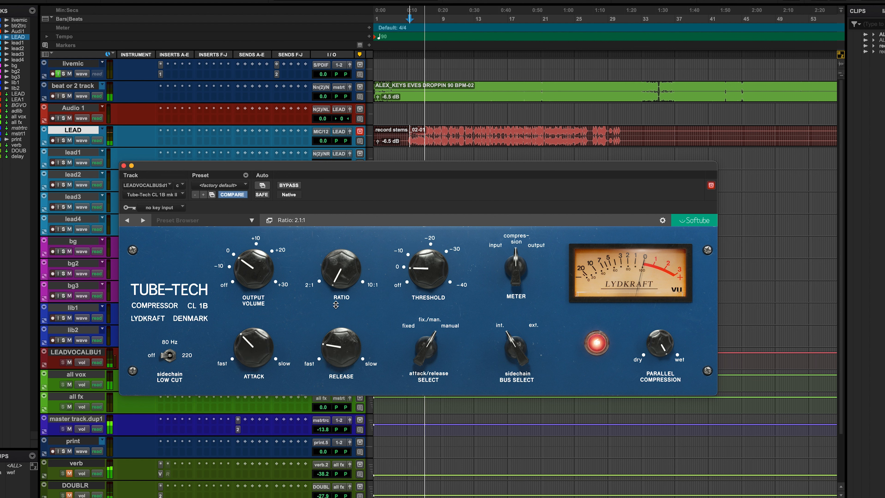
left_click_drag(434, 273, 435, 258)
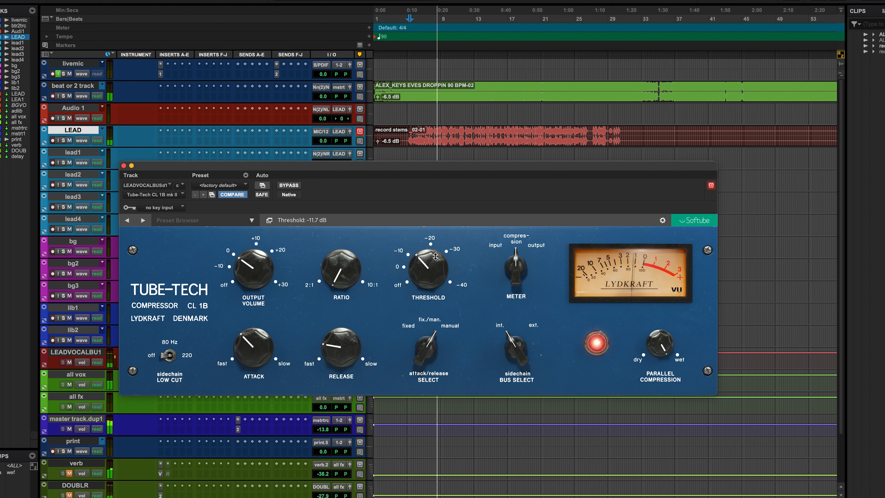
left_click_drag(435, 257, 434, 255)
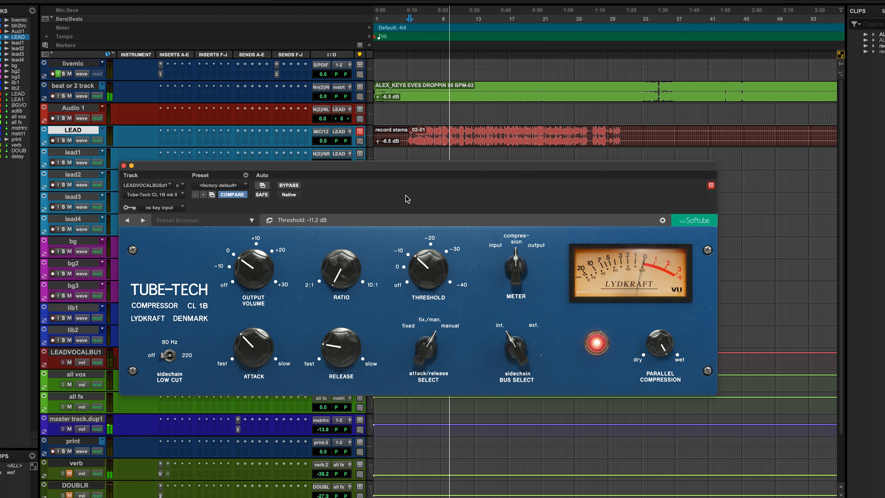
Step: Compare the vocal with the Tube-Tech bypassed and active, set its threshold to -12.7 dB and close its window
left_click(285, 185)
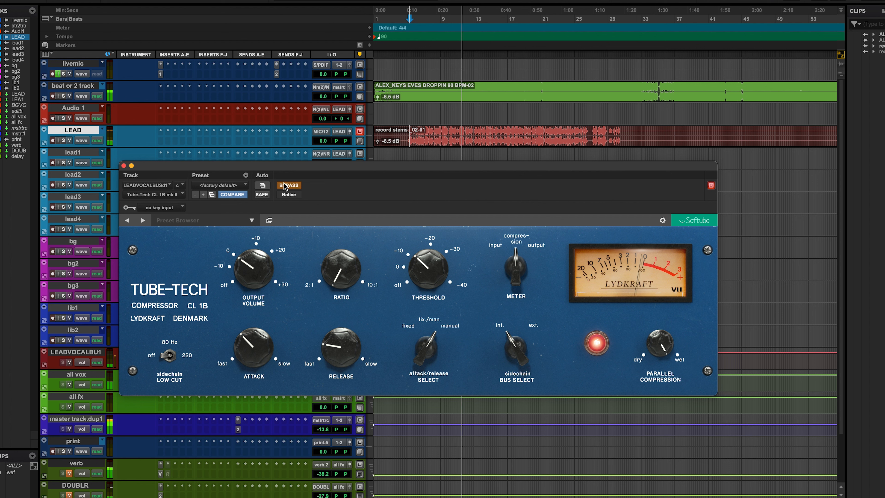
left_click(288, 187)
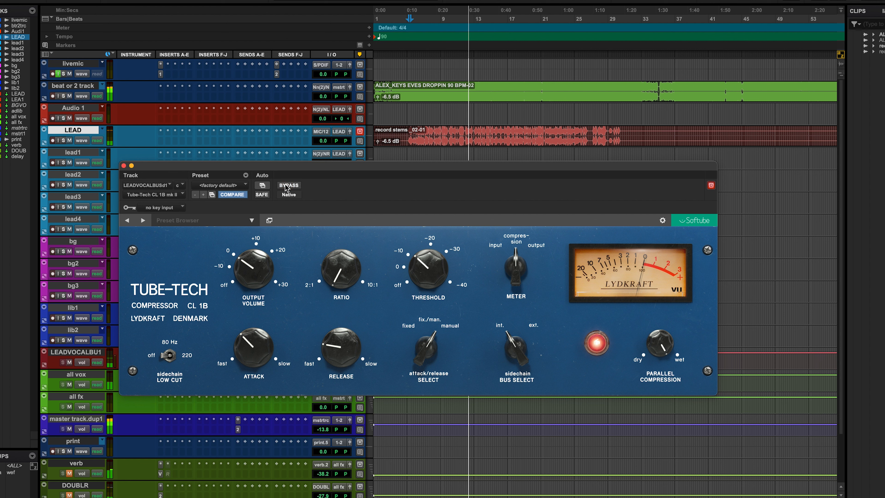
mouse_move(432, 268)
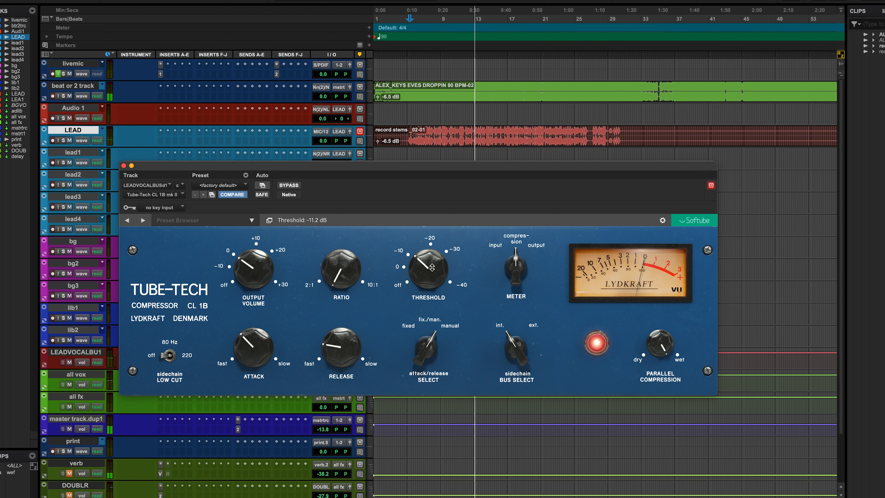
left_click_drag(432, 267, 432, 266)
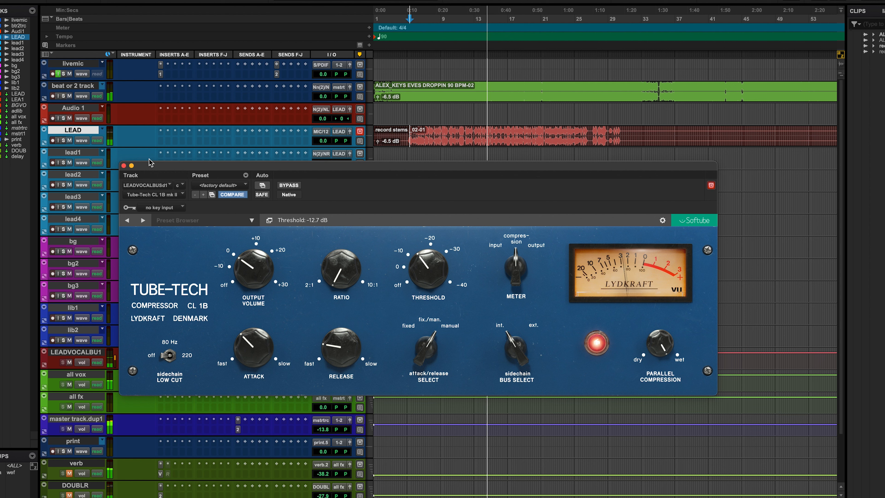
left_click(123, 166)
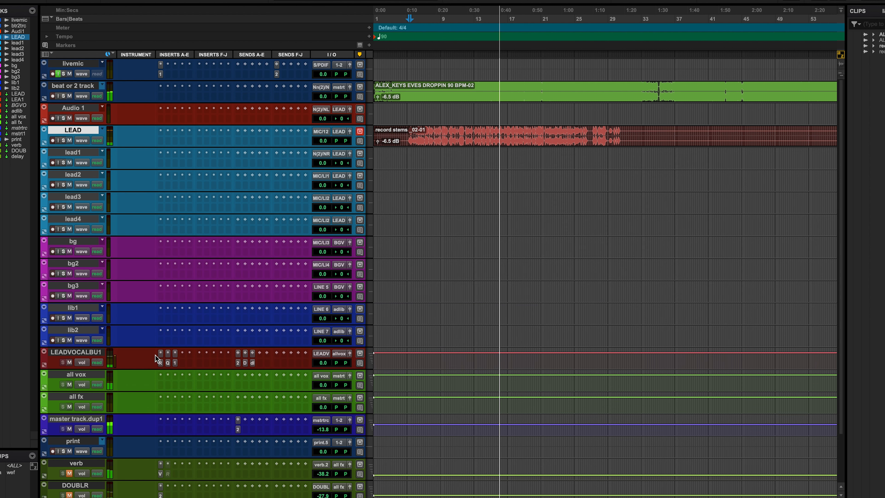
Step: Stop playback, insert soothe2 (stereo) in the fourth insert slot of the lead vocal bus and place the edit cursor at the vocal's start
left_click(97, 353)
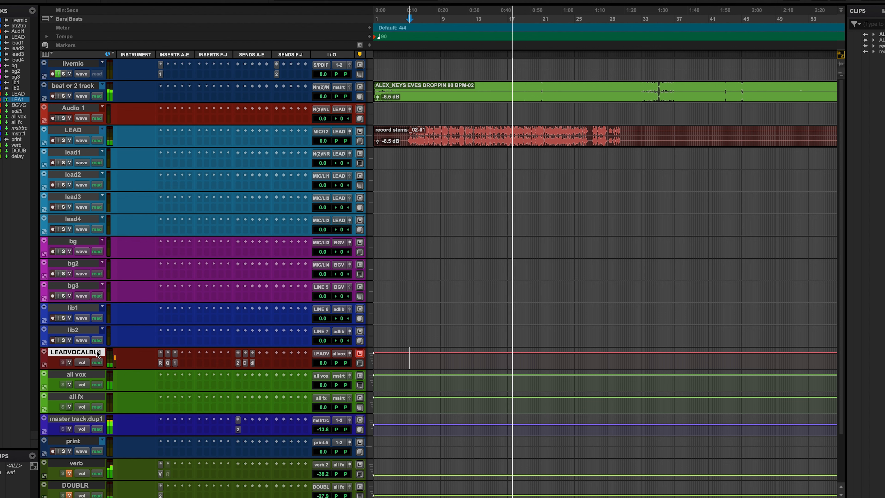
key("space")
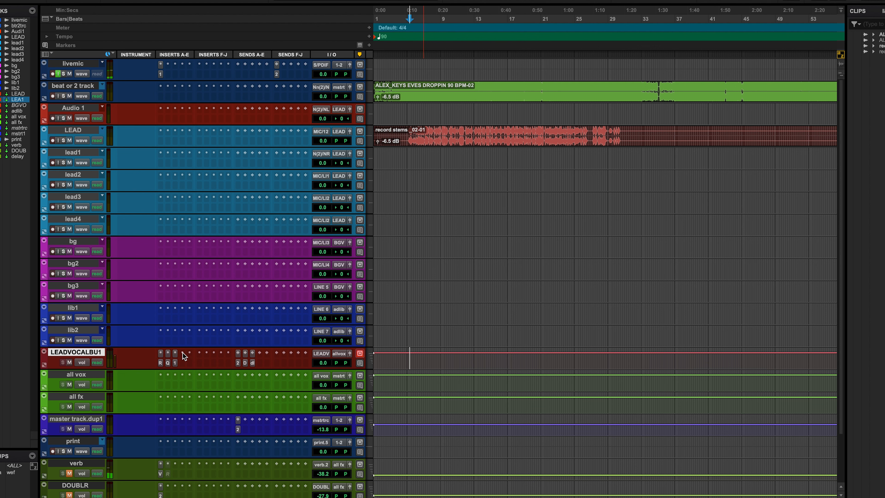
left_click(183, 353)
left_click(206, 337)
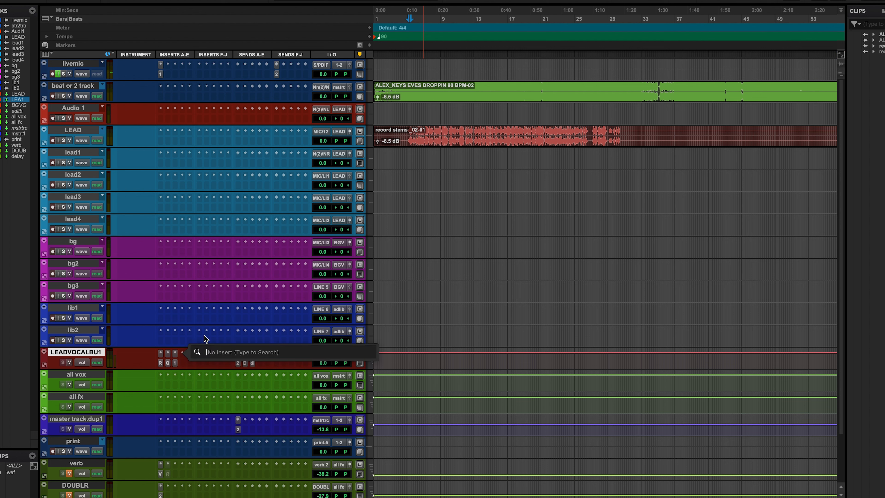
type("soothe")
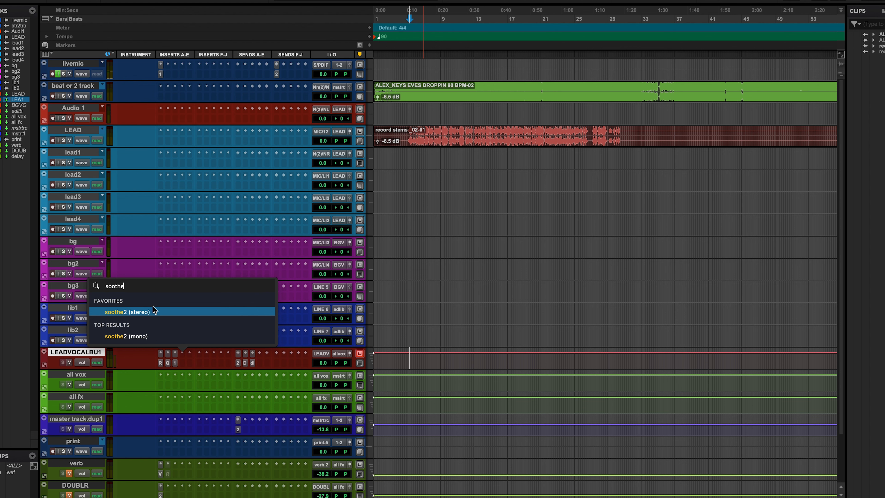
left_click(154, 311)
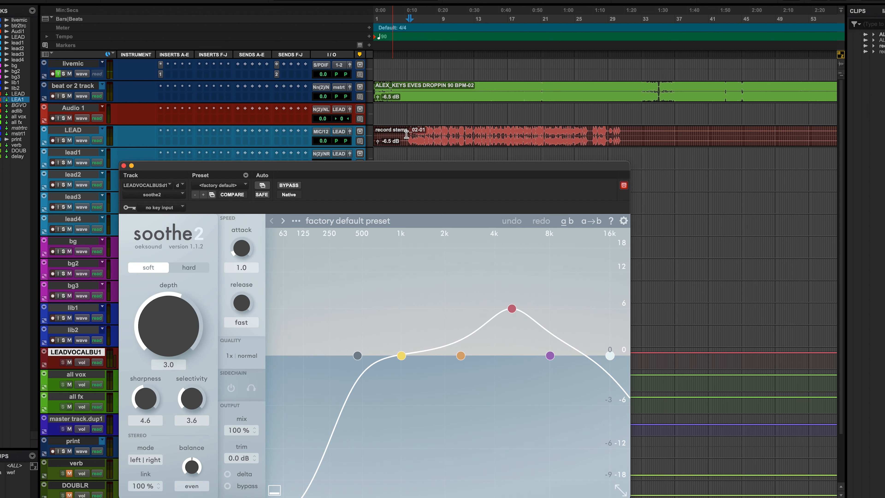
left_click(407, 135)
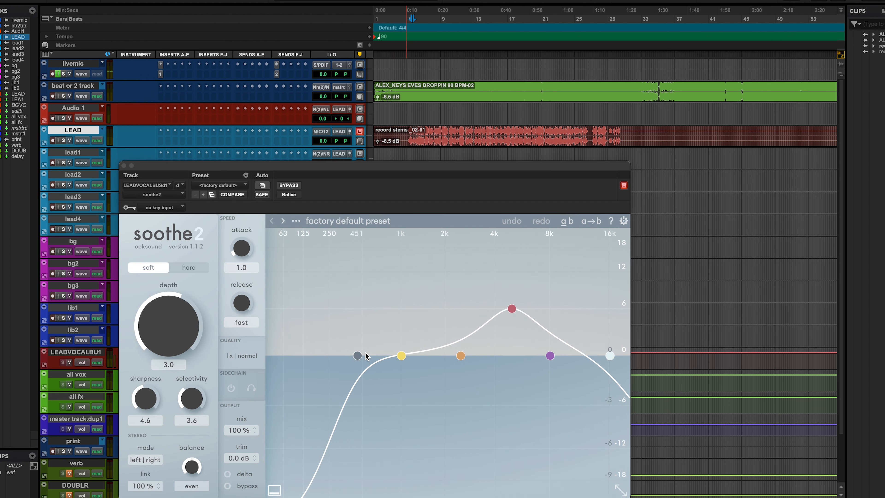
Step: Play back from the vocal's start, raise soothe2's depth to 4.5 and compare the vocal with the plugin bypassed and active
key("space")
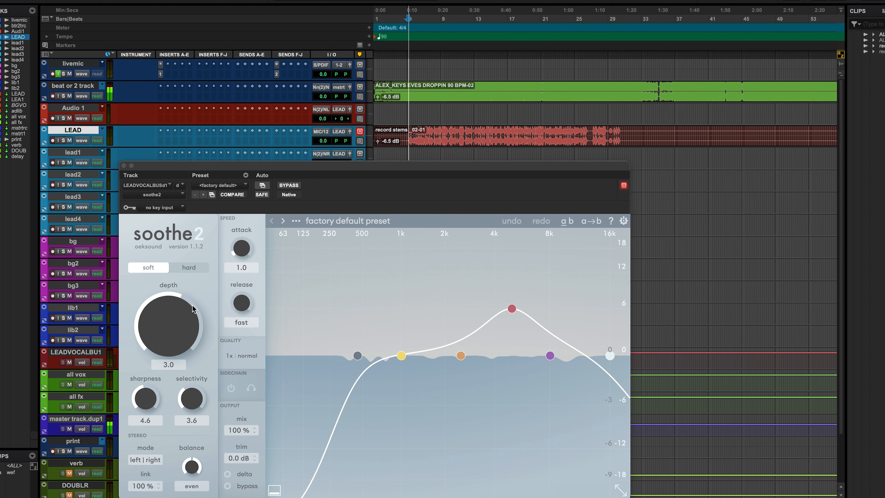
left_click_drag(176, 323, 178, 314)
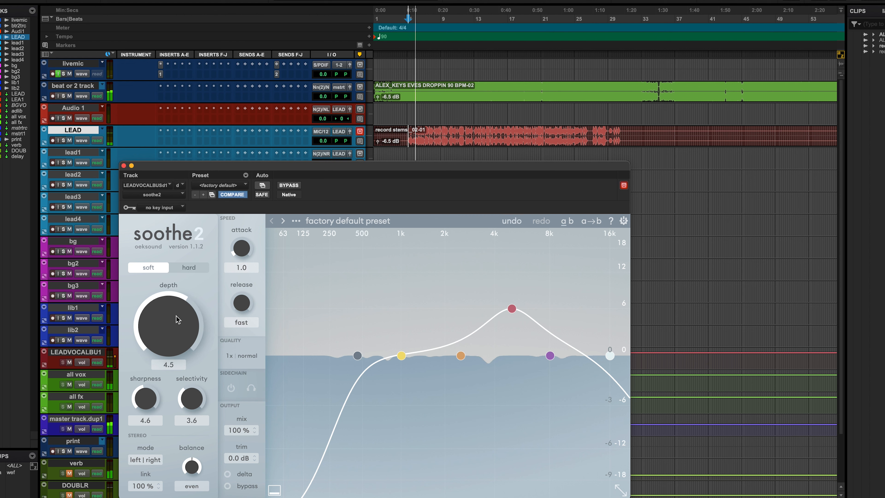
left_click(287, 186)
left_click(285, 188)
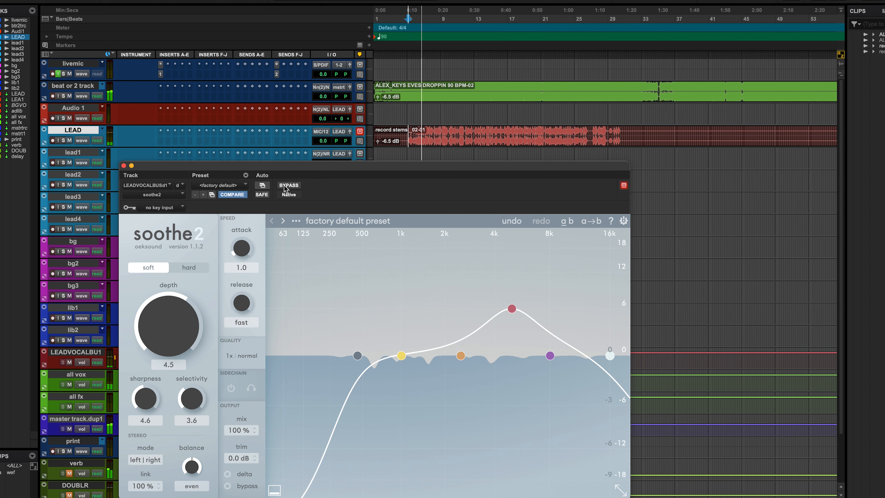
Step: Set soothe2's selectivity to 4.9 and attack to 1.9, keep the release fast and close its window
left_click_drag(194, 389, 195, 376)
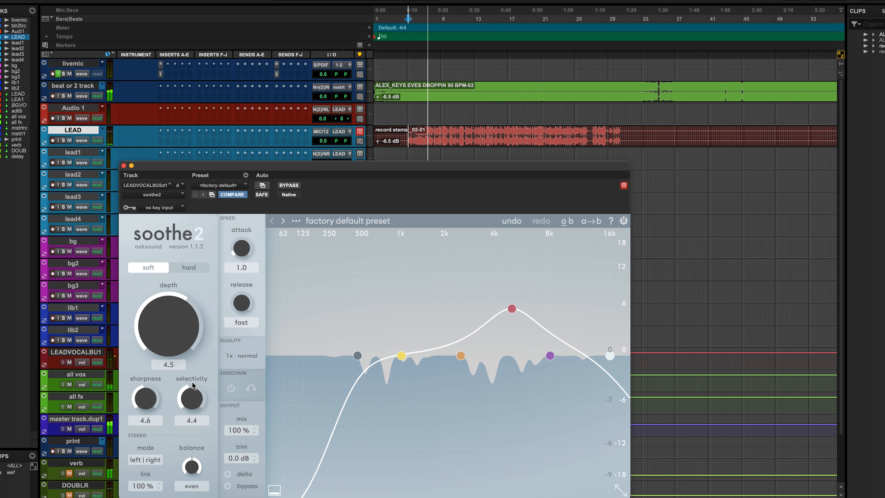
left_click_drag(239, 288, 239, 317)
left_click_drag(246, 250, 235, 235)
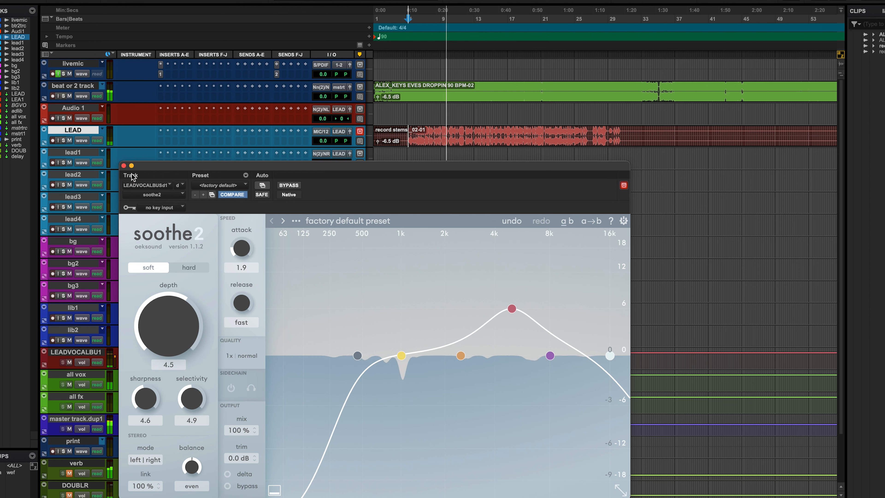
left_click(124, 165)
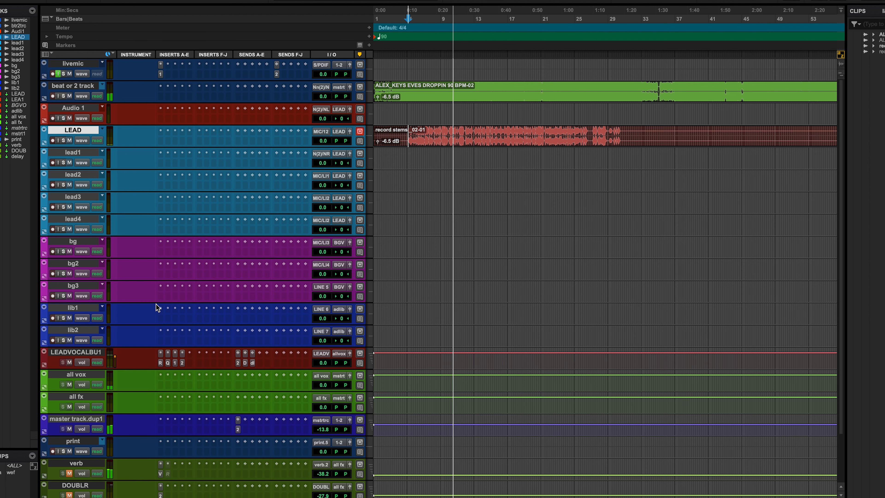
Step: Stop playback, insert bx_console SSL 4000 E (stereo) in the fifth insert slot of the lead vocal bus and reposition its window
left_click(84, 350)
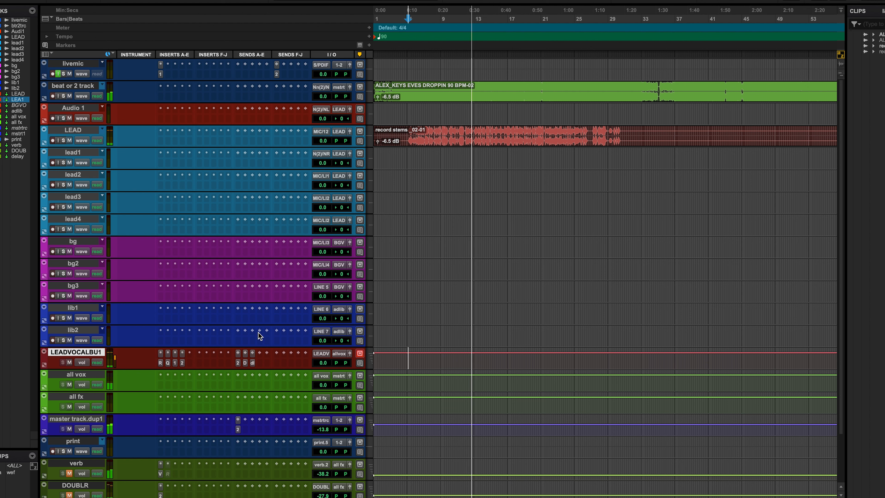
key("space")
left_click(189, 353)
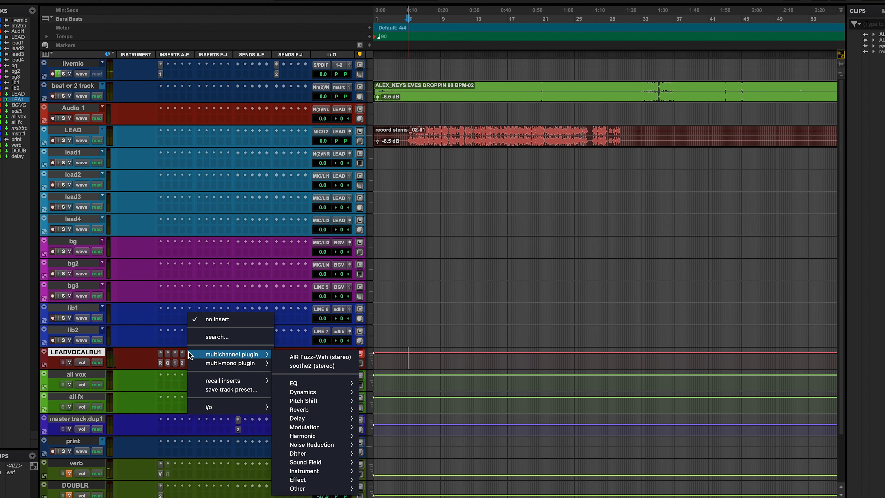
mouse_move(230, 354)
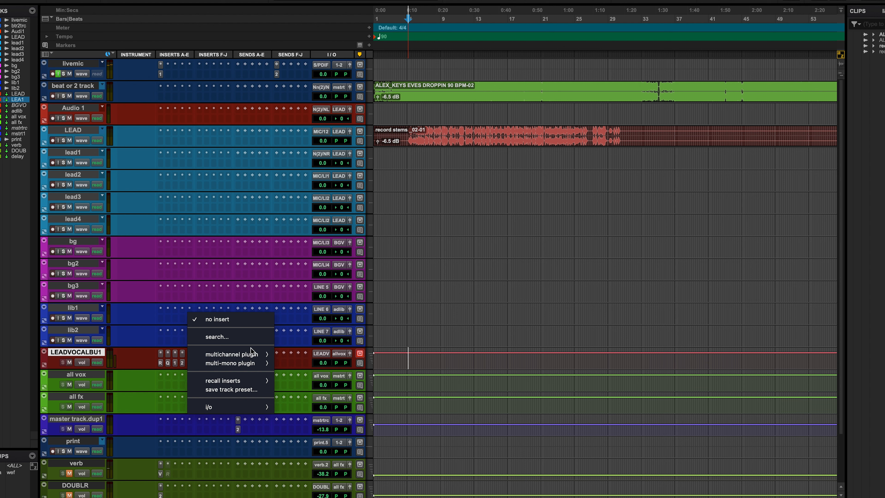
left_click(243, 337)
type("ssl")
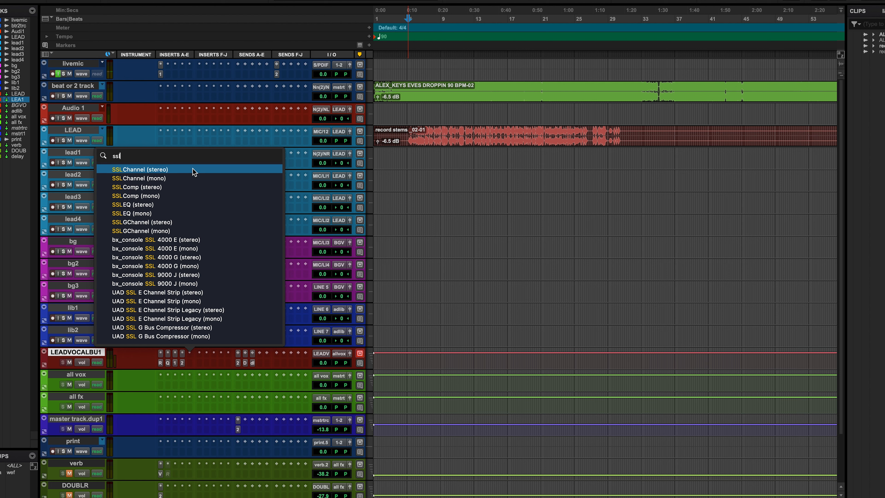
left_click(186, 238)
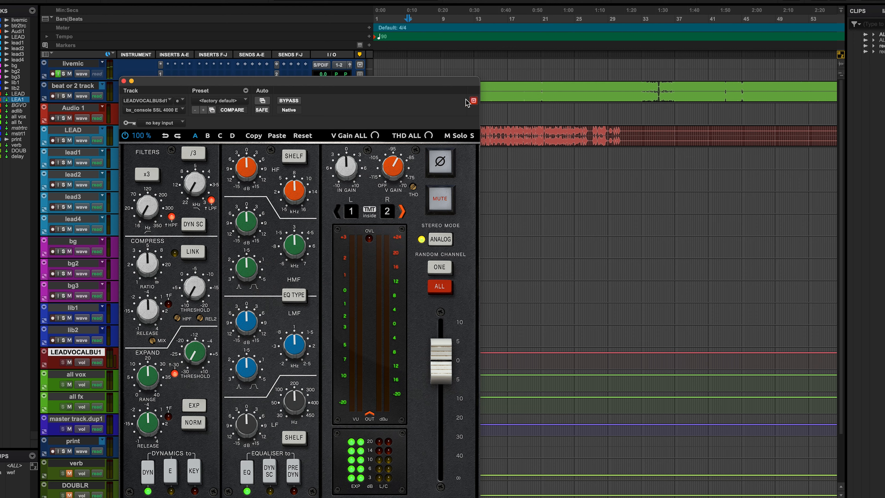
left_click_drag(426, 80, 488, 60)
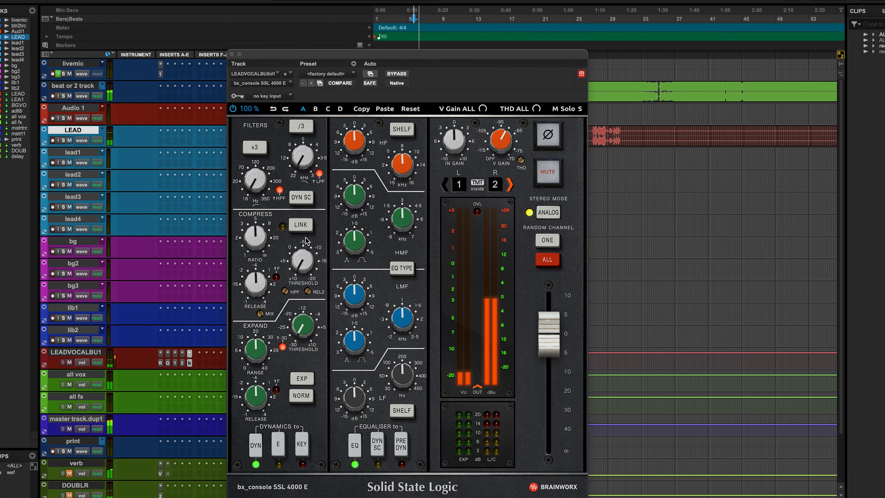
Step: Raise the SSL's high-pass filter frequency, sweep the low-mid band with a boost to about 1 kHz, and cut there
left_click_drag(255, 185, 252, 165)
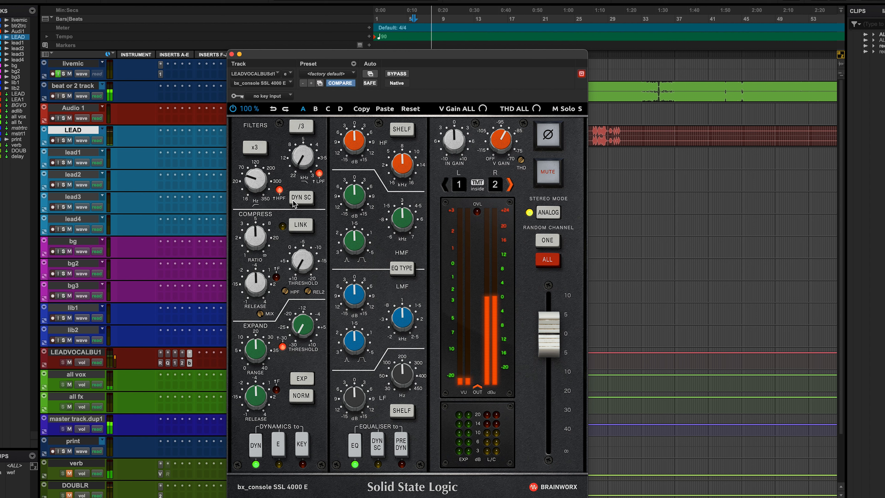
left_click_drag(353, 297, 353, 357)
left_click_drag(401, 322, 398, 335)
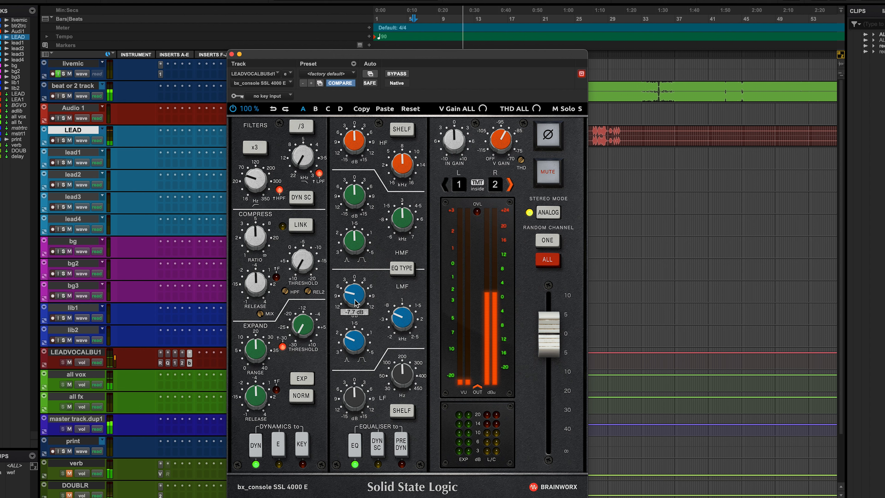
left_click_drag(348, 315, 370, 251)
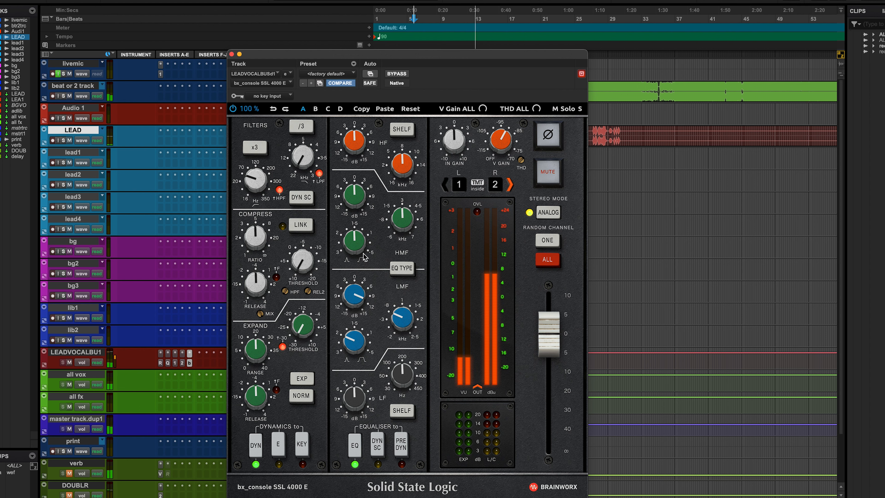
left_click_drag(404, 320, 405, 302)
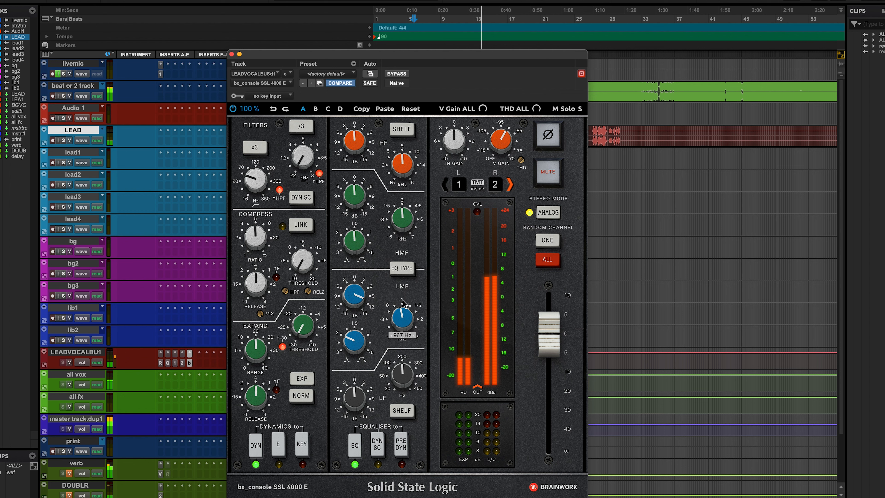
left_click_drag(351, 297, 345, 325)
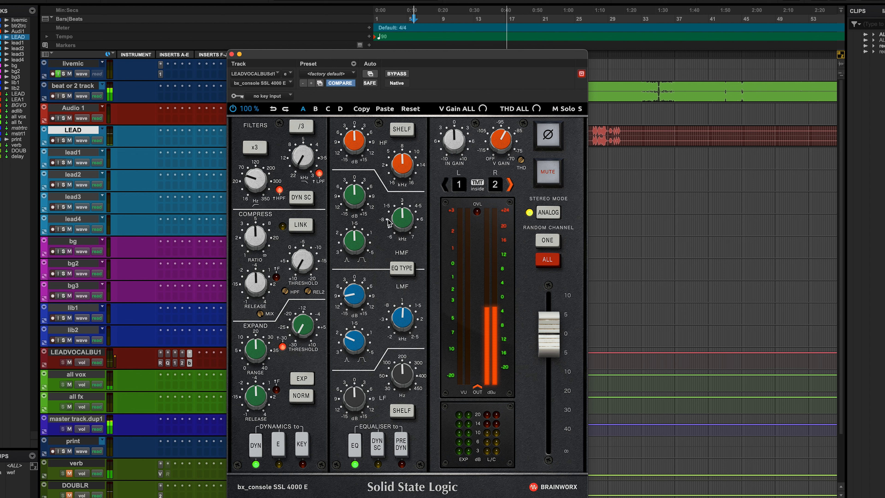
Step: Adjust the SSL high-mid band's Q, sweep its frequency with a boost of about 8 dB, apply a moderate cut instead, and close the window
left_click_drag(349, 245, 347, 255)
left_click_drag(362, 204, 362, 183)
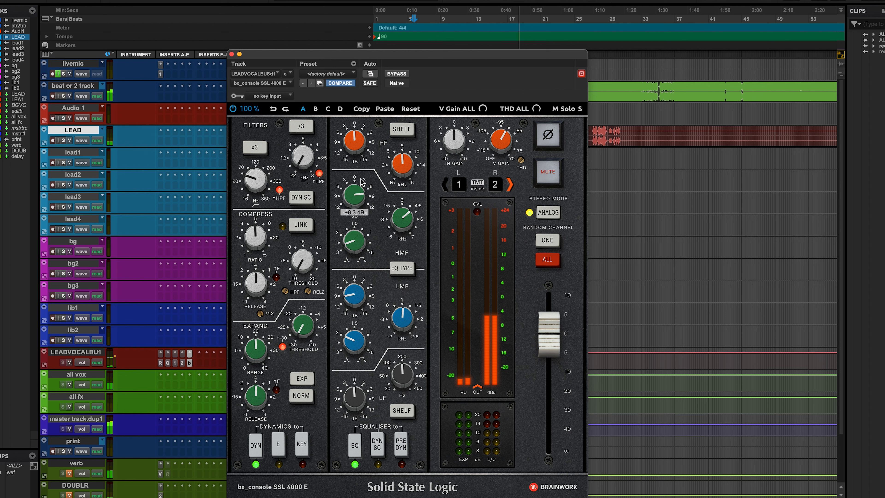
left_click_drag(393, 214, 394, 235)
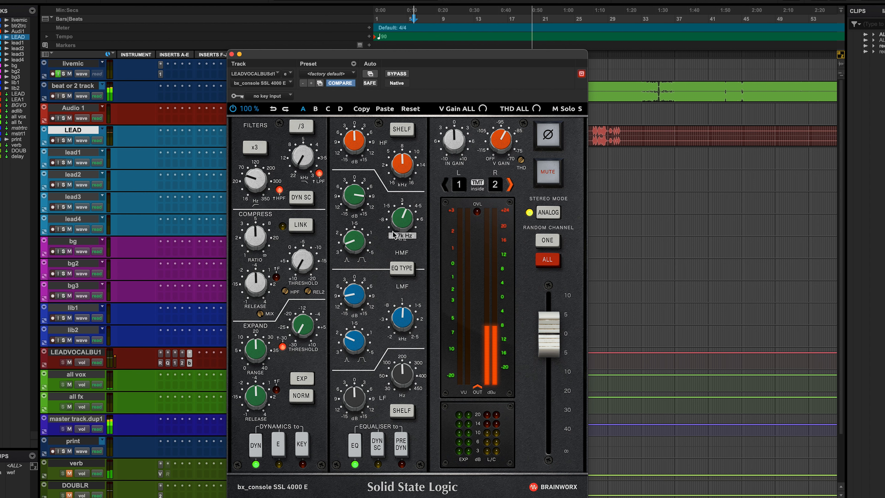
left_click_drag(391, 253, 392, 252)
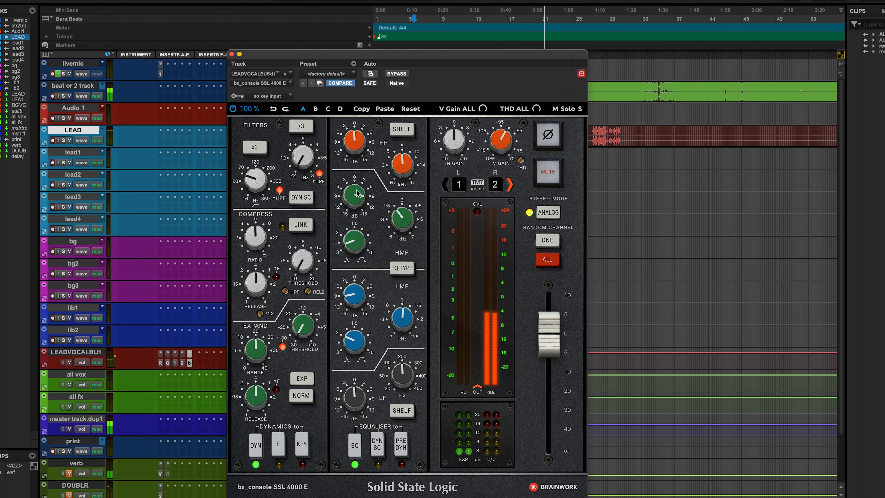
left_click_drag(348, 194, 347, 210)
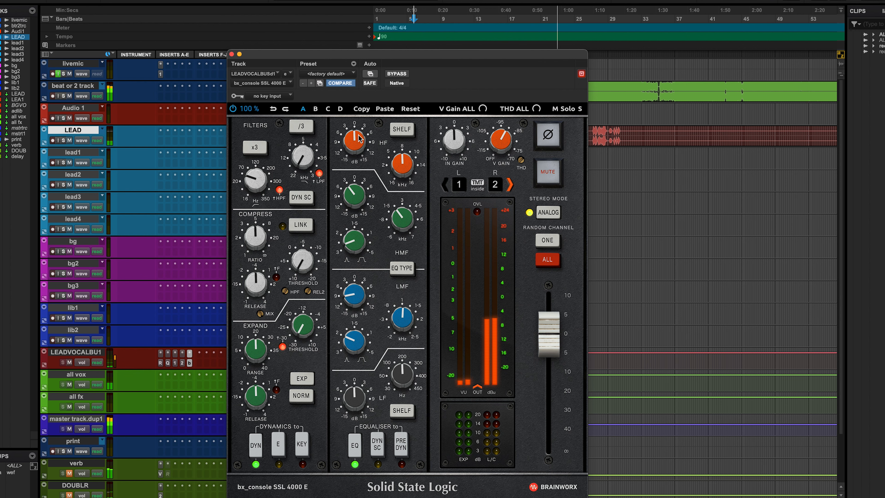
left_click(231, 54)
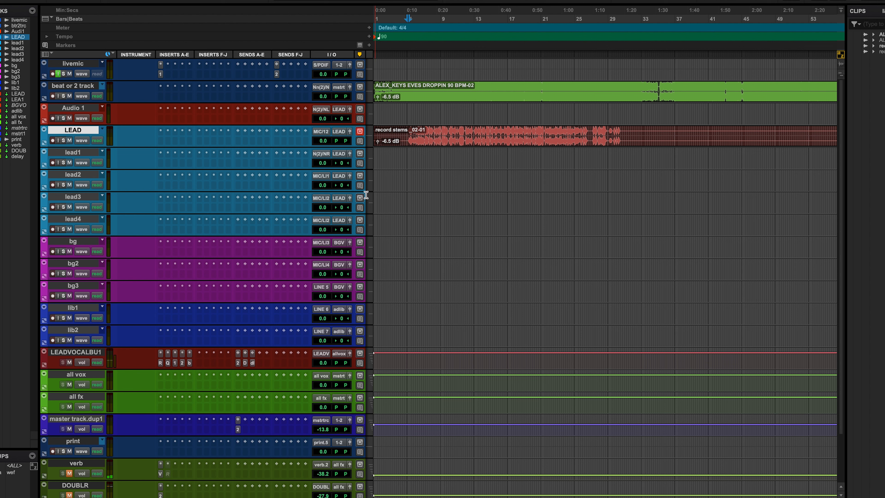
Step: Insert Virtual Mix Rack (stereo) in the sixth insert slot of the lead vocal bus and move its window below the beat track
left_click(199, 353)
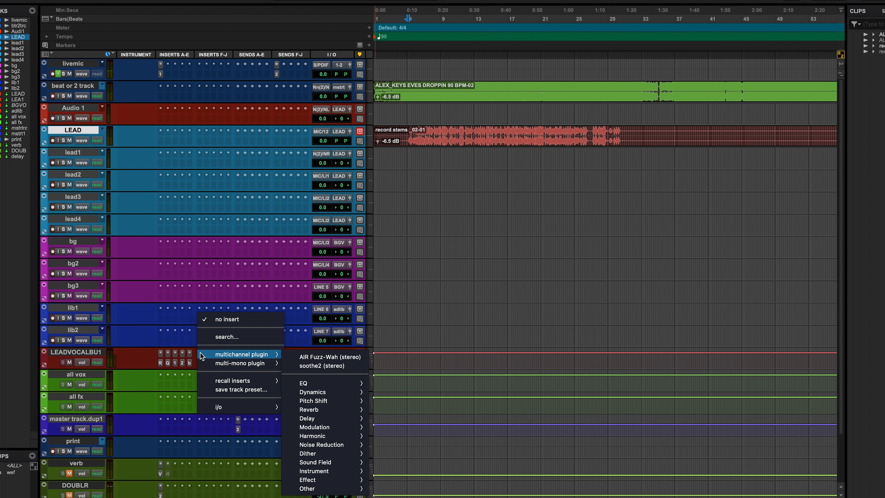
left_click(227, 337)
type("vir")
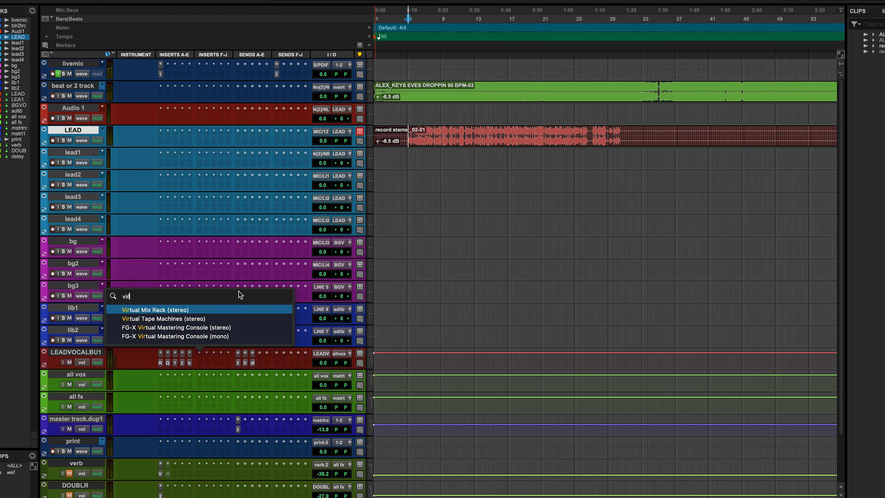
left_click(216, 312)
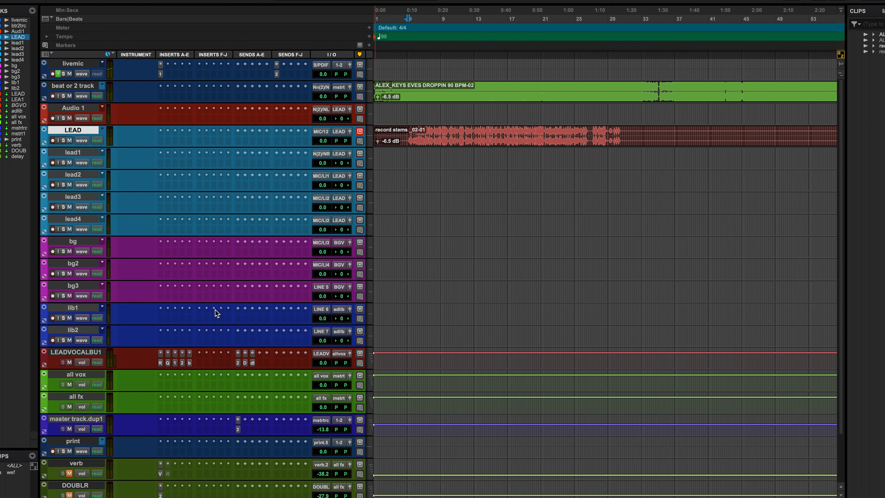
scroll(300, 359, "down", 10)
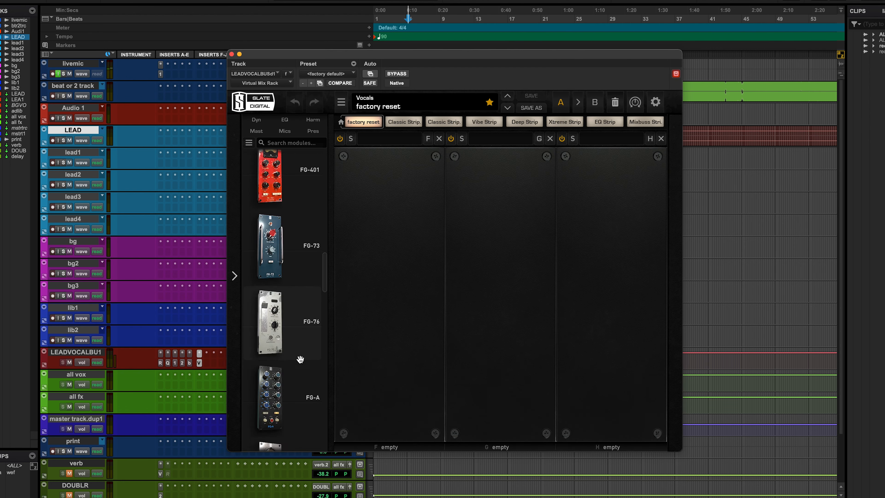
left_click_drag(438, 56, 453, 301)
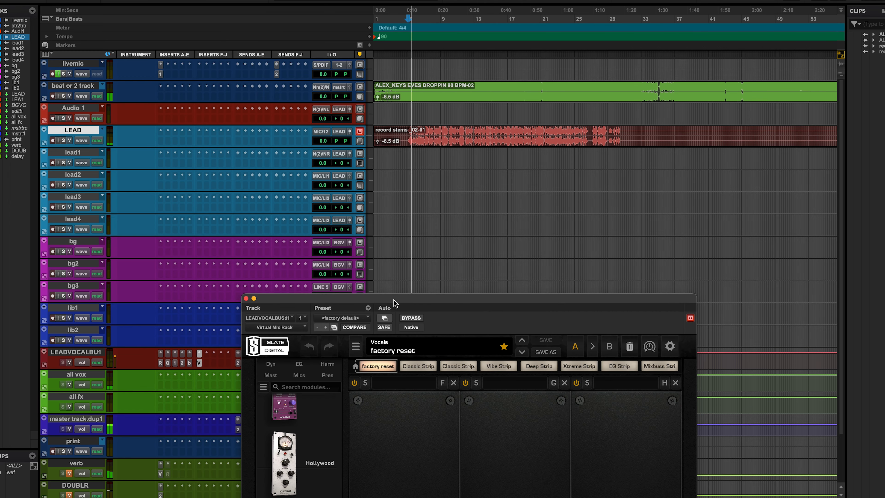
left_click_drag(393, 299, 395, 112)
Step: Load the VCC Channel module into the first visible empty slot of the Virtual Mix Rack
scroll(296, 459, "down", 15)
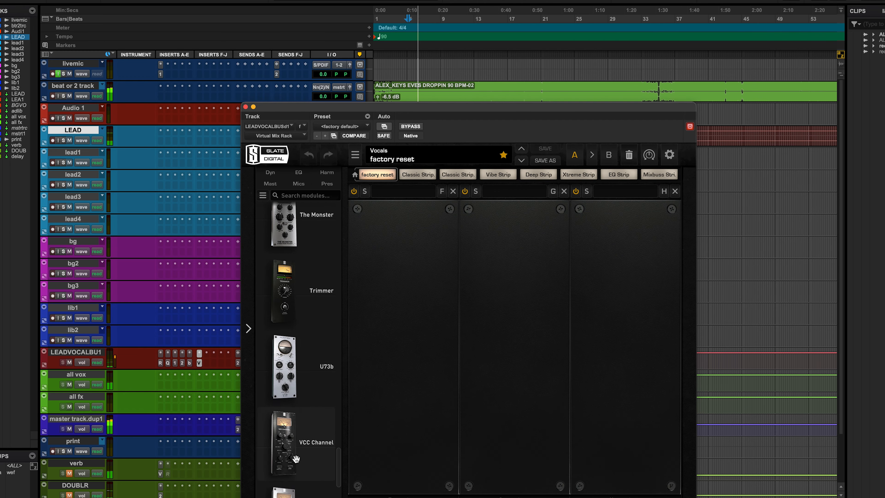
scroll(296, 459, "down", 1)
left_click_drag(296, 311, 376, 303)
Step: Load the Hollywood module beside the VCC Channel and set its saturation to about 5 and its mix to about 50
scroll(306, 286, "up", 5)
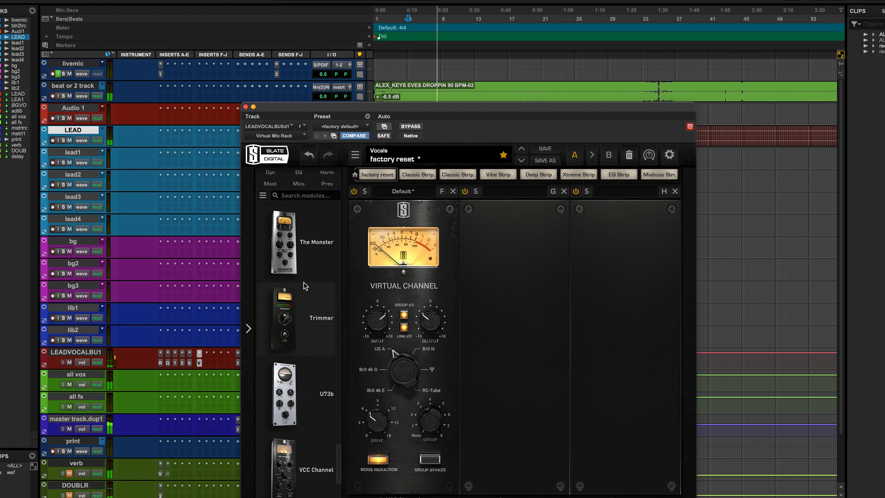
scroll(300, 331, "up", 3)
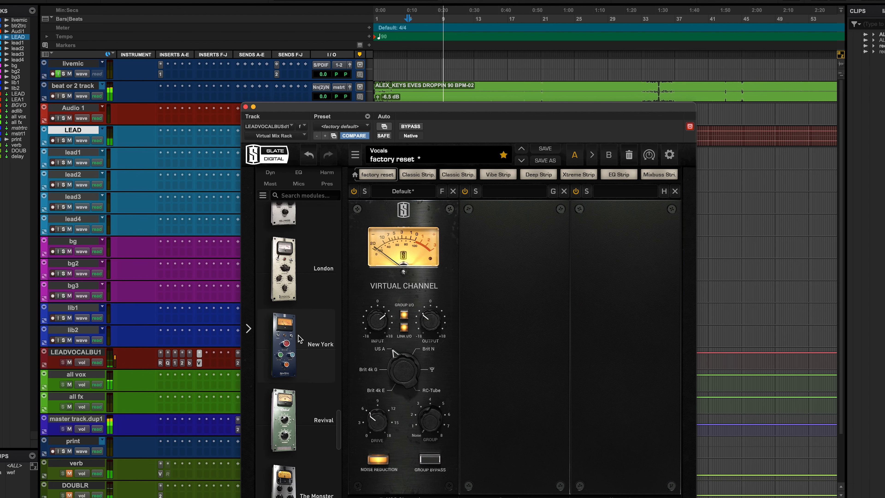
left_click_drag(310, 303, 488, 377)
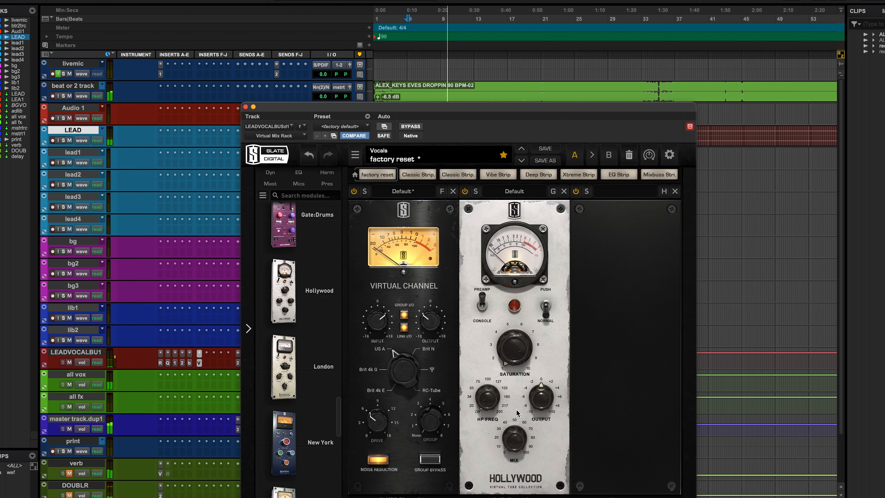
left_click_drag(509, 436, 510, 456)
left_click_drag(513, 350, 508, 276)
left_click_drag(514, 438, 513, 461)
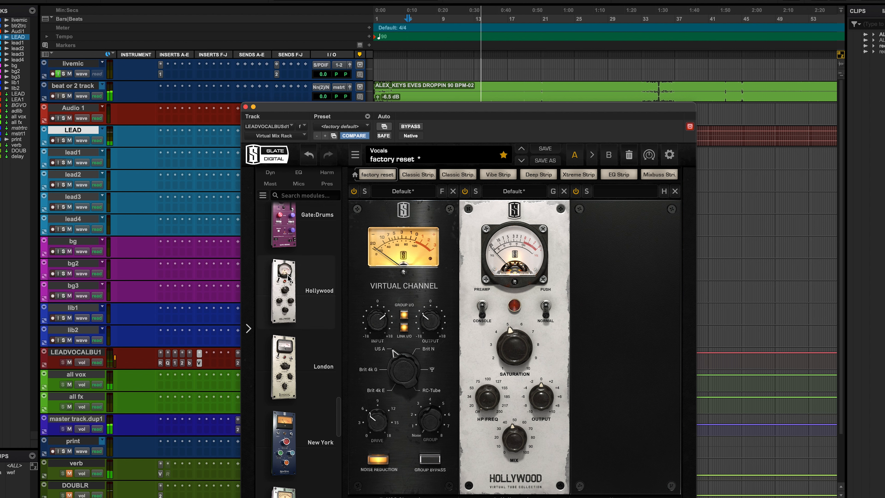
Step: Load the FG-Stress compressor module beside Hollywood and set its mix to 33%
scroll(288, 279, "up", 5)
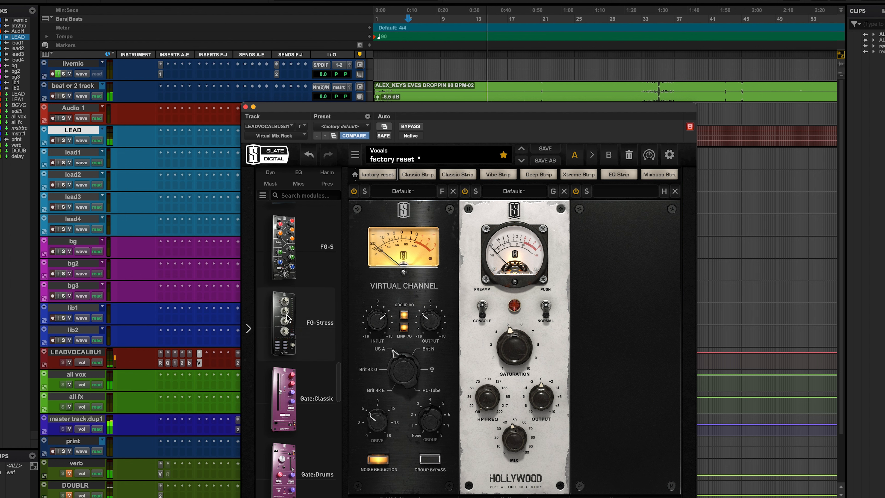
left_click_drag(601, 364, 614, 375)
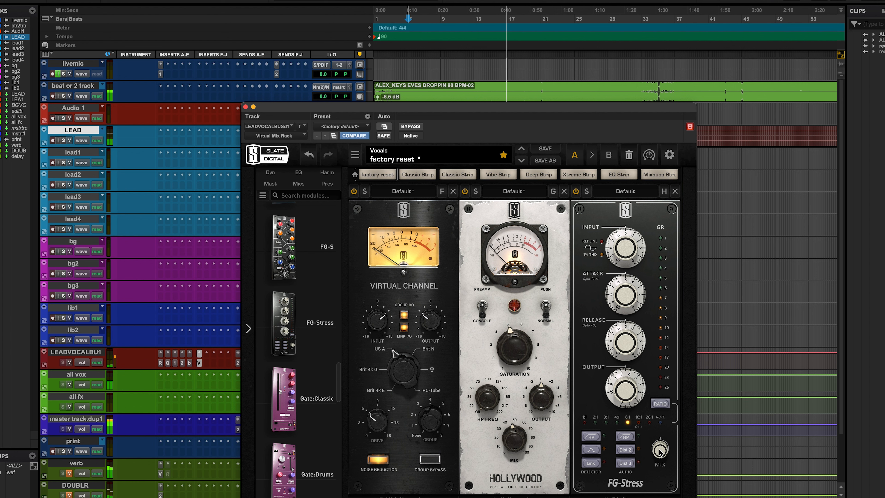
left_click_drag(660, 449, 660, 464)
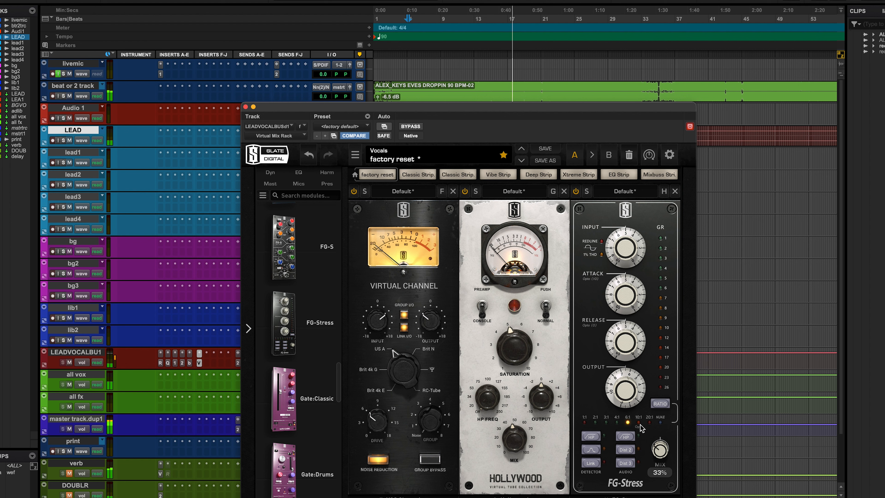
Step: Set the FG-Stress compressor to a 10:1 ratio with input 7.80, attack 0.00 and release 0.00
left_click_drag(626, 248, 626, 233)
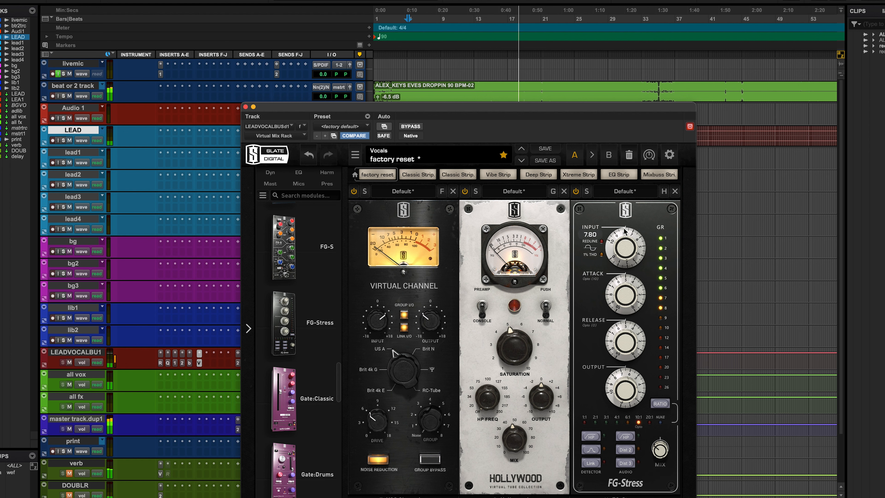
left_click_drag(625, 293, 587, 387)
left_click_drag(624, 353, 593, 421)
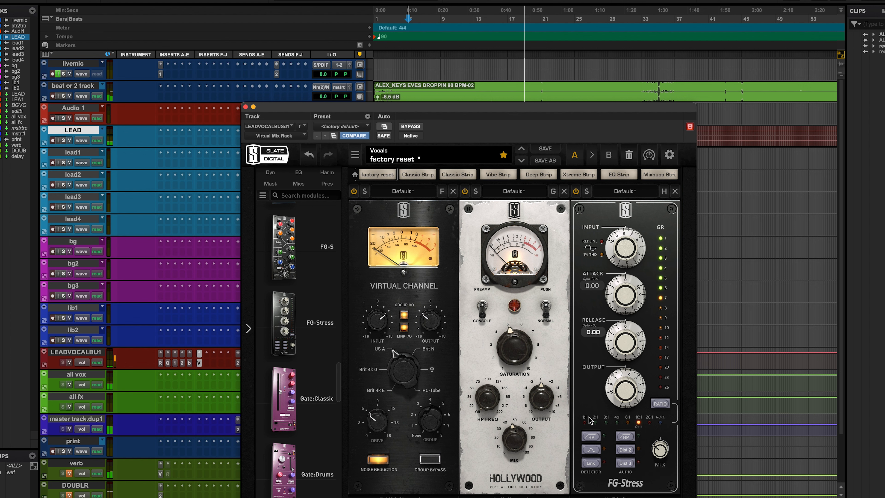
left_click_drag(657, 448, 655, 455)
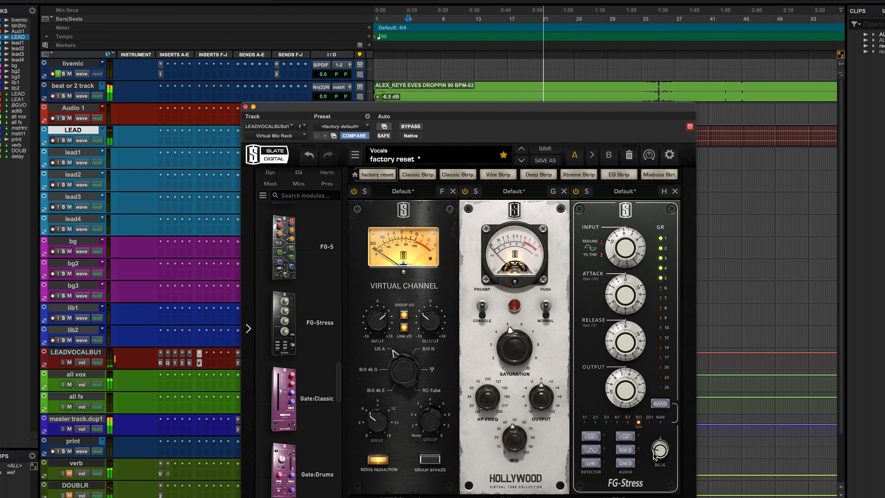
Step: Compare the vocal with Virtual Mix Rack bypassed and active, close its window and stop playback
left_click(406, 128)
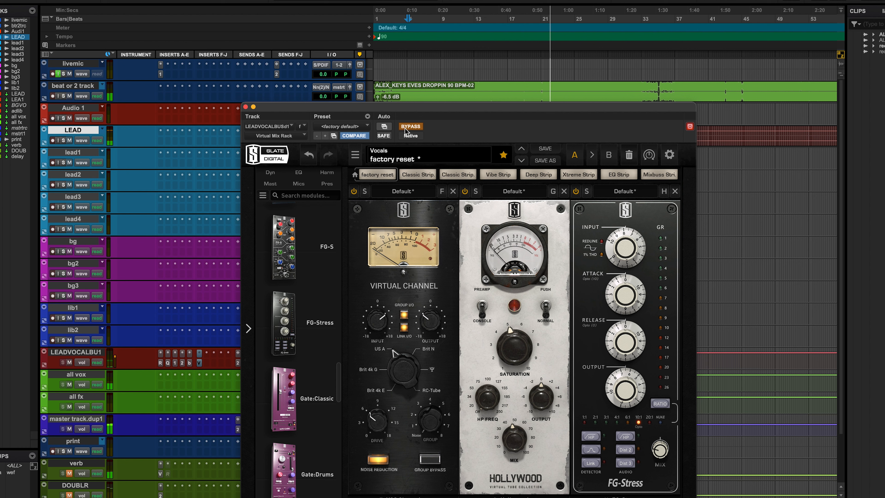
left_click(406, 127)
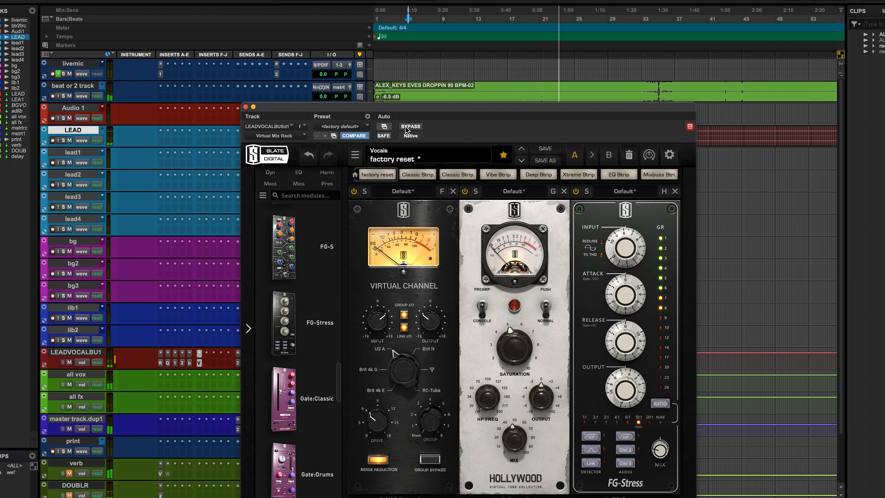
left_click(245, 107)
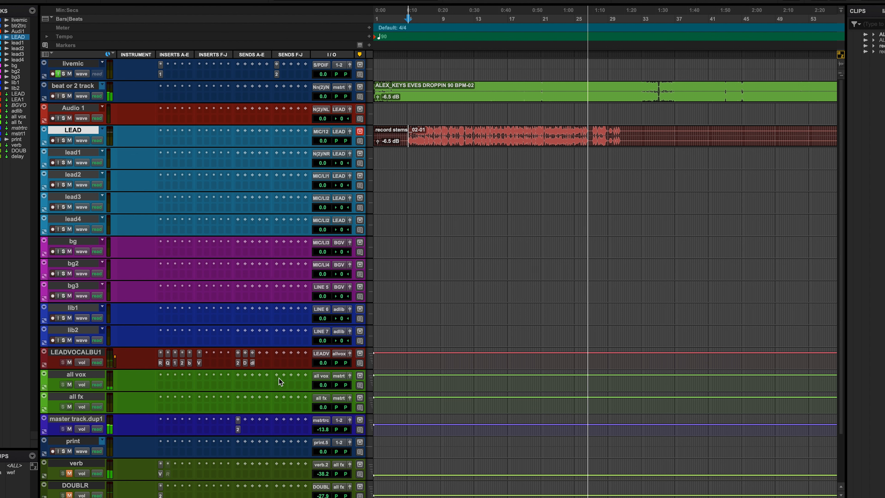
key("space")
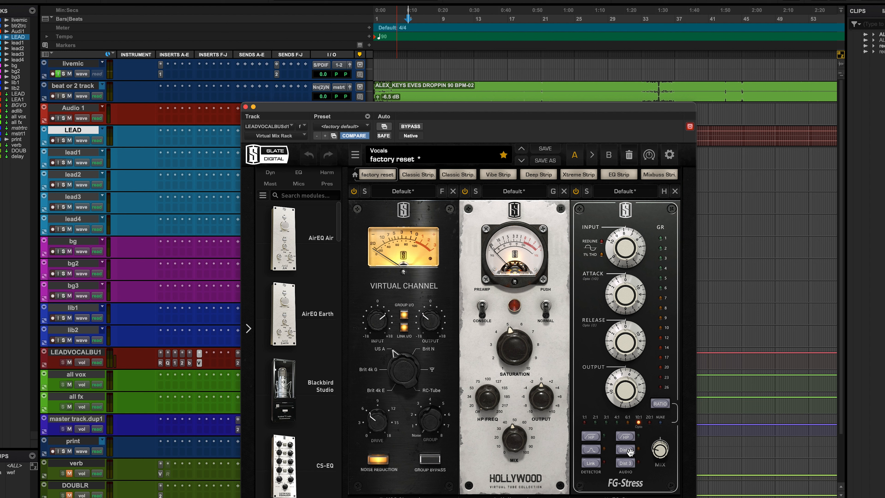
Step: Audition Dist 2 and Dist 3 on FG-Stress from just before the vocal entry, keeping Dist 3 enabled, and close the plug-in window
left_click(396, 93)
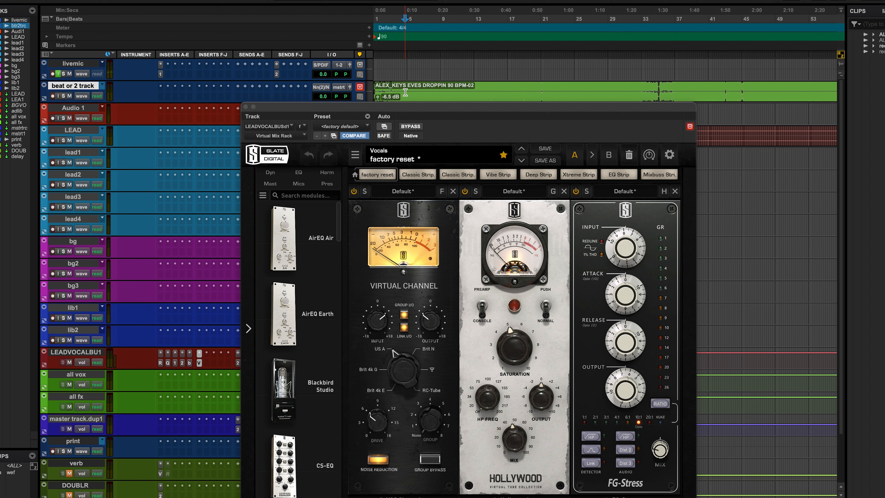
key("space")
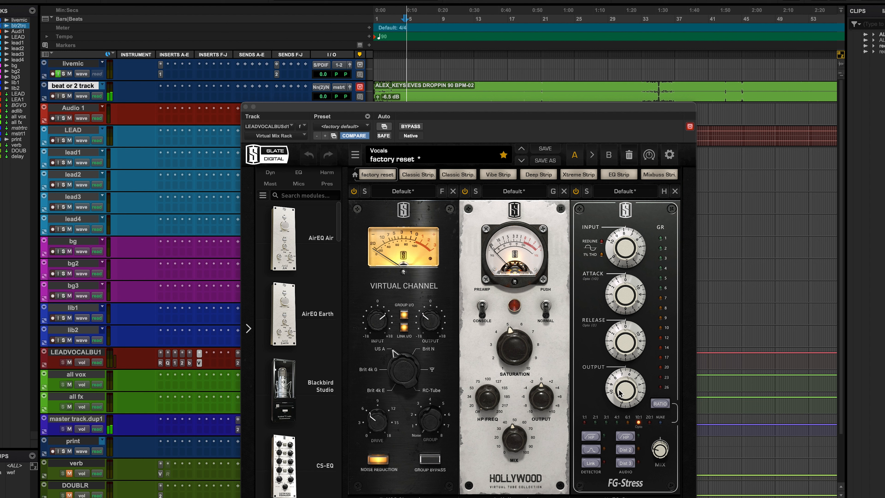
left_click(625, 450)
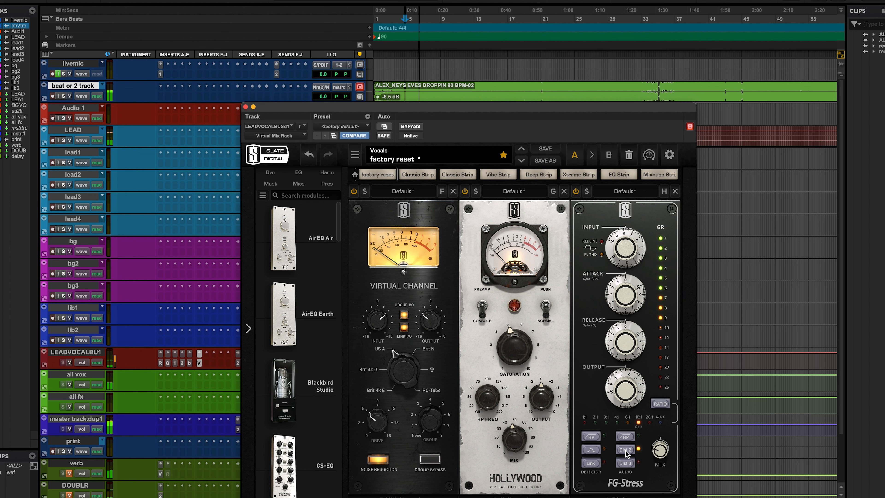
left_click(625, 463)
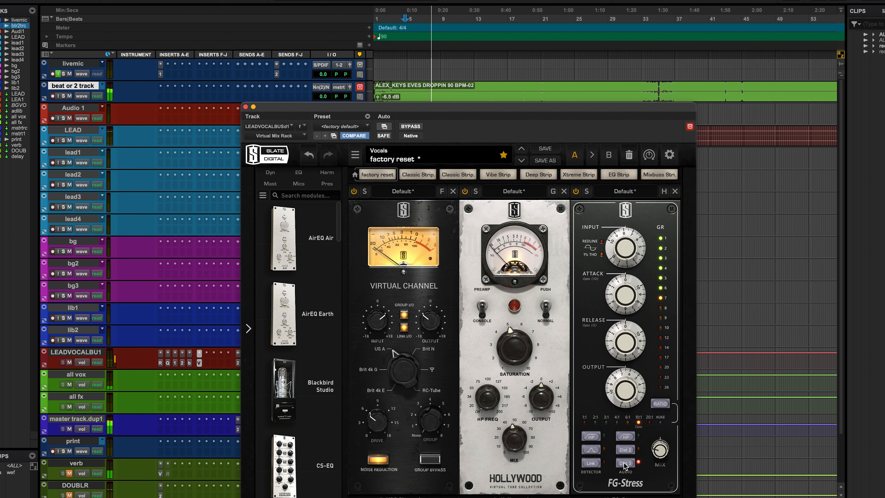
key("space")
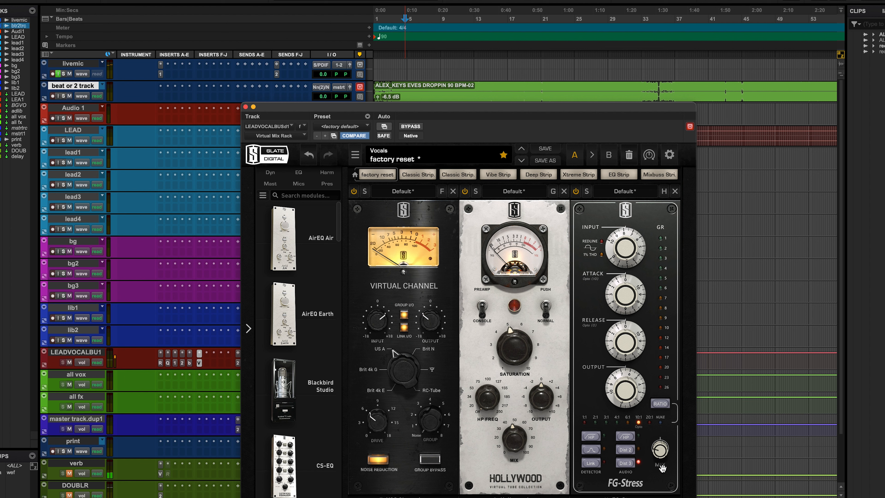
left_click(246, 106)
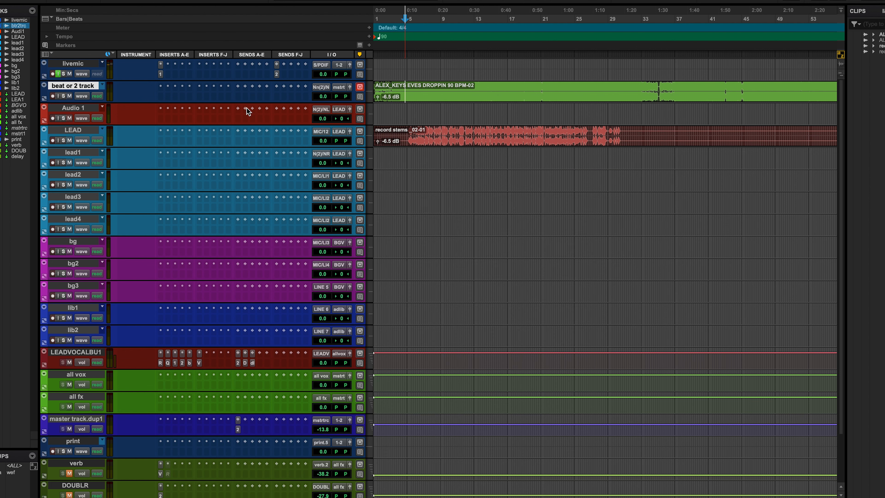
Step: Insert Eiosis AirEQ Premium (stereo) in the seventh insert slot of the lead vocal bus and move its window clear of the vocal clip
left_click(207, 352)
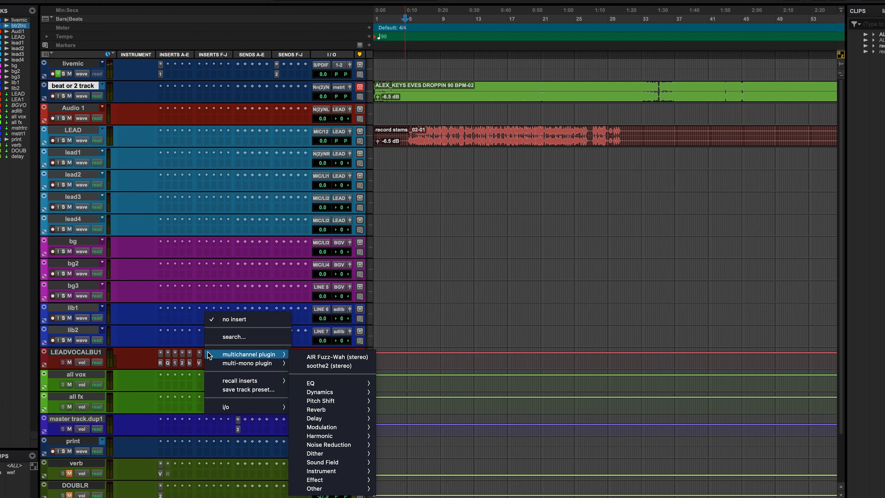
left_click(220, 342)
type("al")
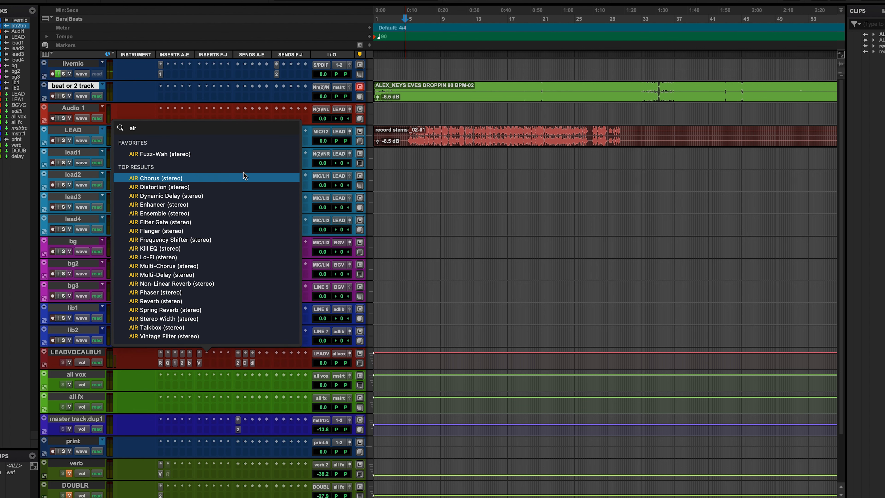
key("BackSpace")
key("BackSpace")
type("eios")
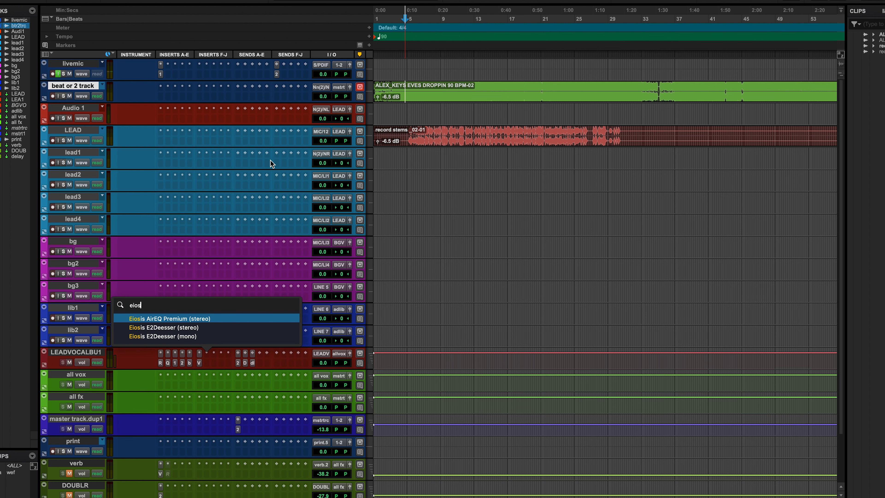
left_click(166, 319)
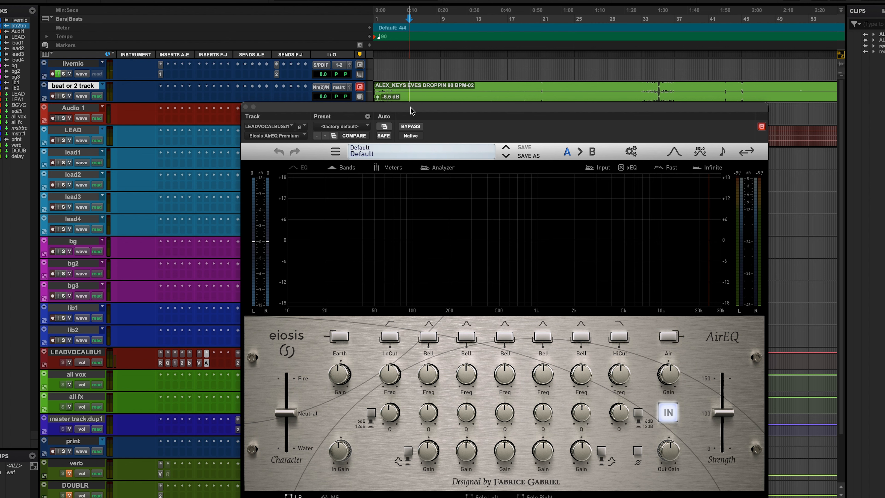
left_click(414, 106)
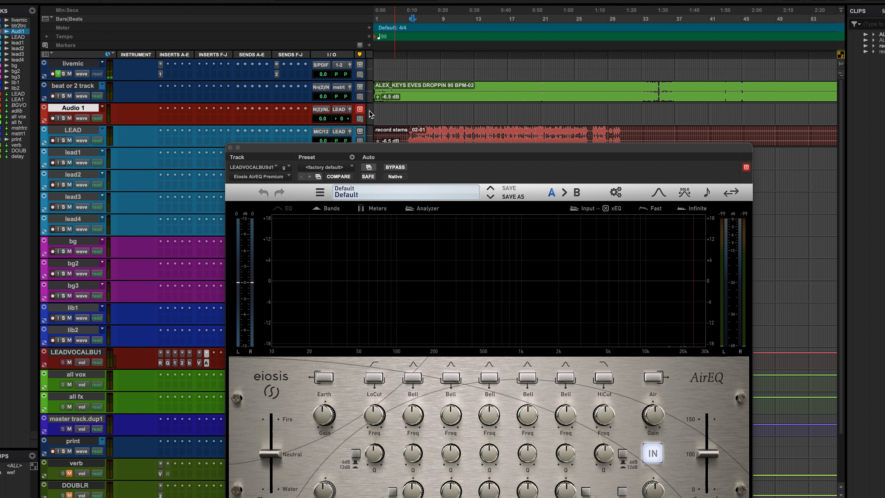
Step: During playback from just before the vocal entry, raise AirEQ's Air gain slightly and lower its Strength to about 50
left_click(405, 97)
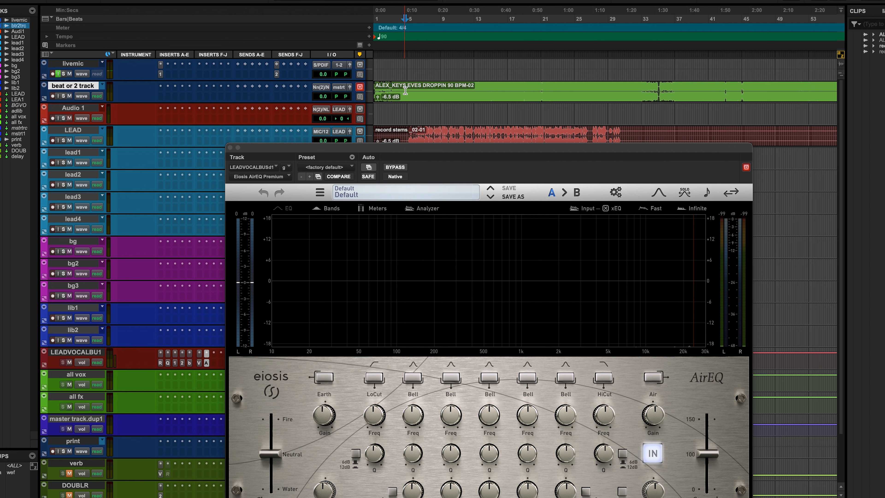
key("space")
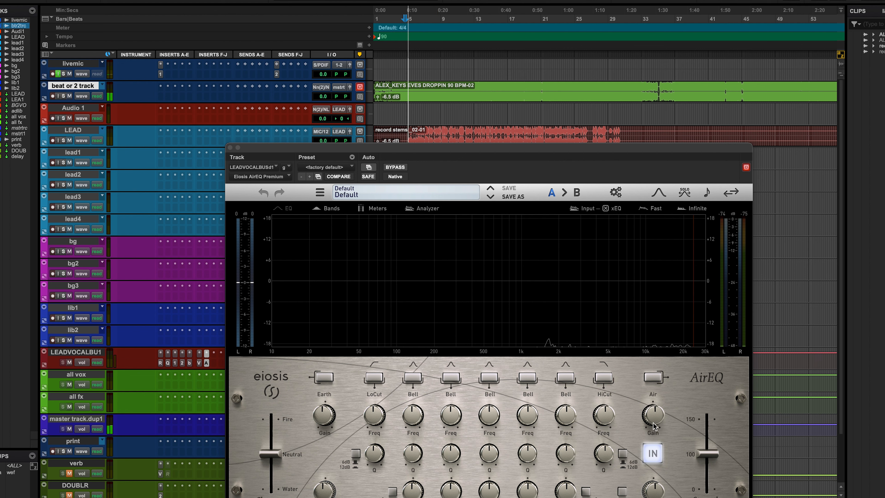
left_click_drag(653, 424, 650, 413)
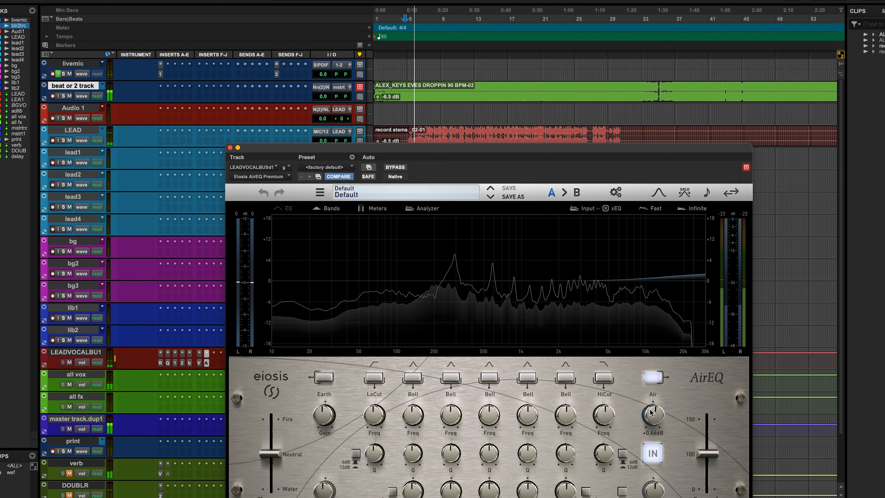
left_click_drag(650, 412, 645, 405)
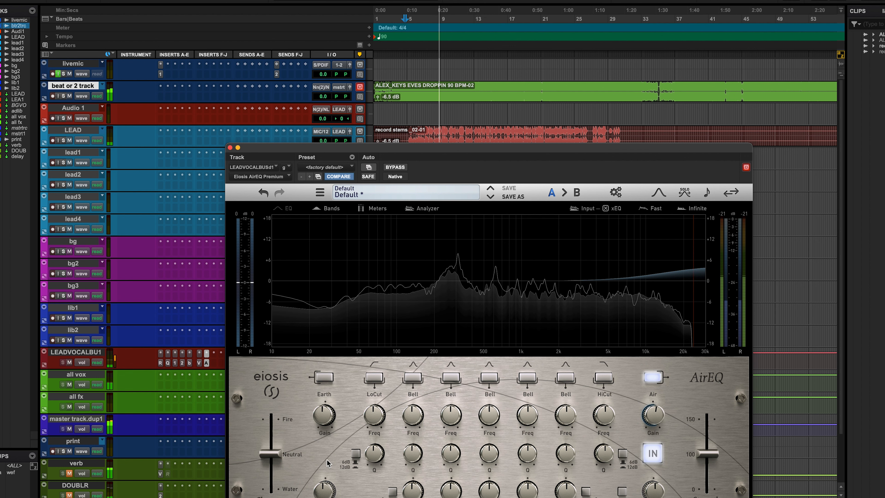
mouse_move(274, 461)
left_mouse_down()
mouse_move(258, 494)
mouse_move(261, 462)
left_mouse_up()
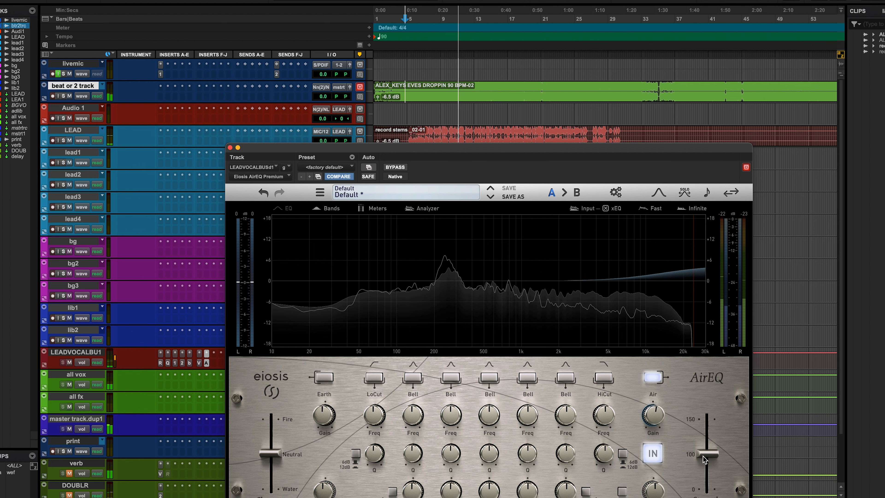
left_click_drag(707, 455, 703, 483)
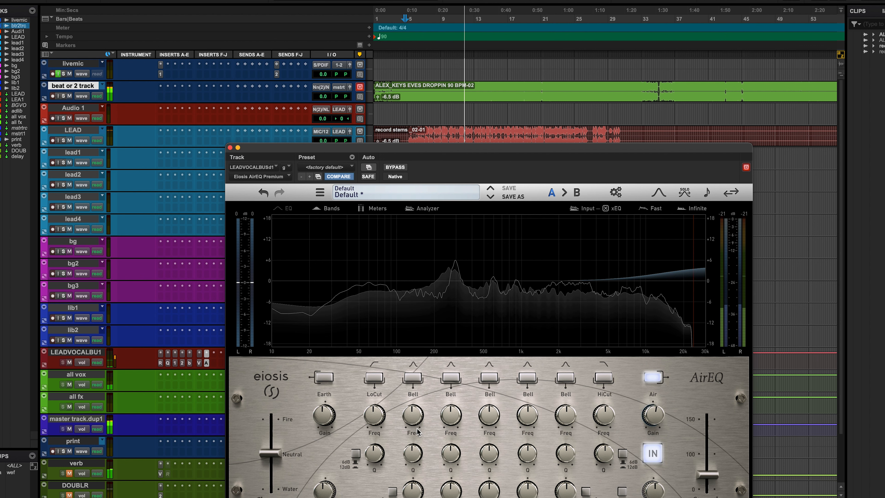
Step: Boost AirEQ's first Bell band at 77.6 Hz, cut the third Bell band at 2.04 kHz, and close the plug-in window
left_click_drag(411, 490, 409, 475)
left_click_drag(414, 427, 391, 472)
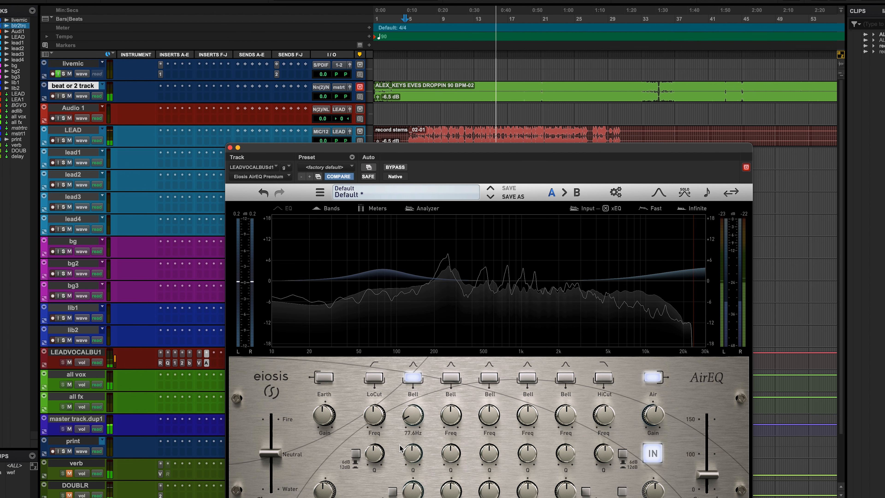
left_click_drag(491, 489, 490, 497)
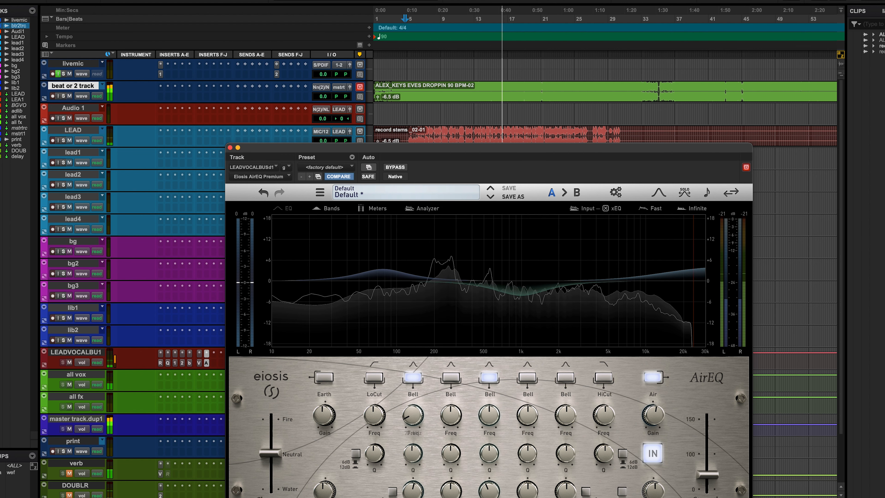
left_click_drag(487, 422, 479, 395)
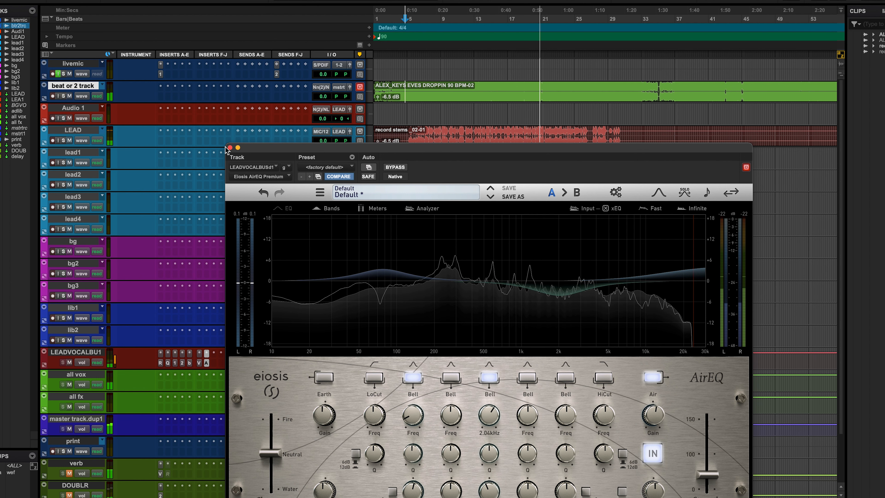
key("space")
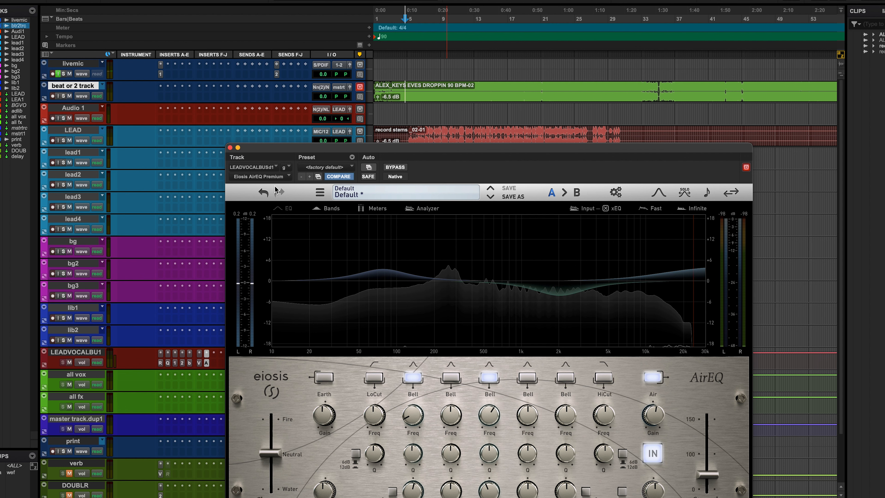
left_click(230, 147)
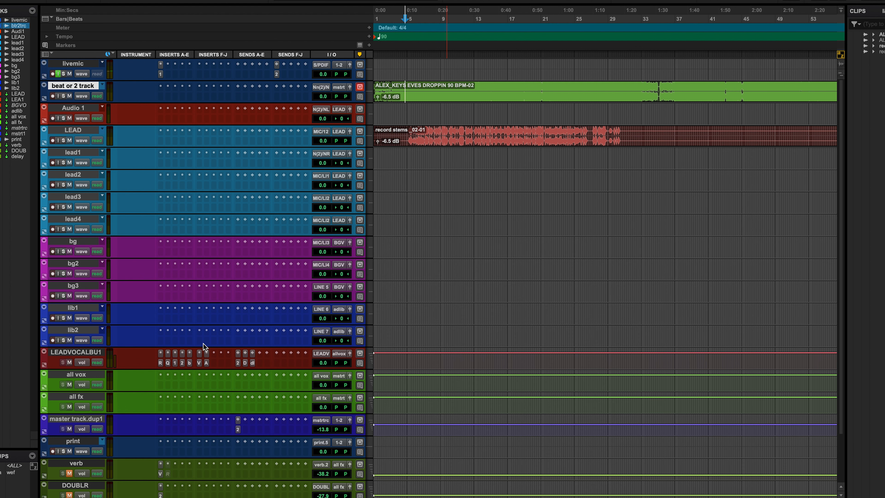
Step: Insert the C4 (stereo) multiband processor in the eighth insert slot of the lead vocal bus
left_click(218, 350)
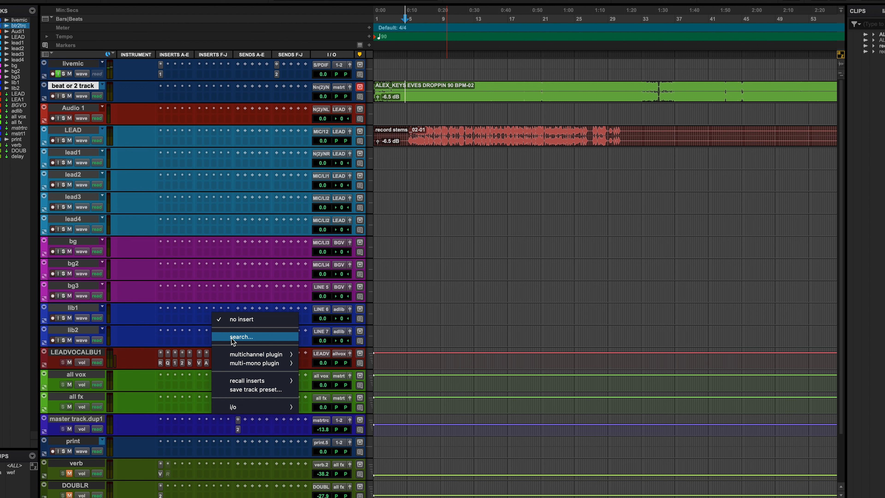
left_click(257, 343)
type("c4")
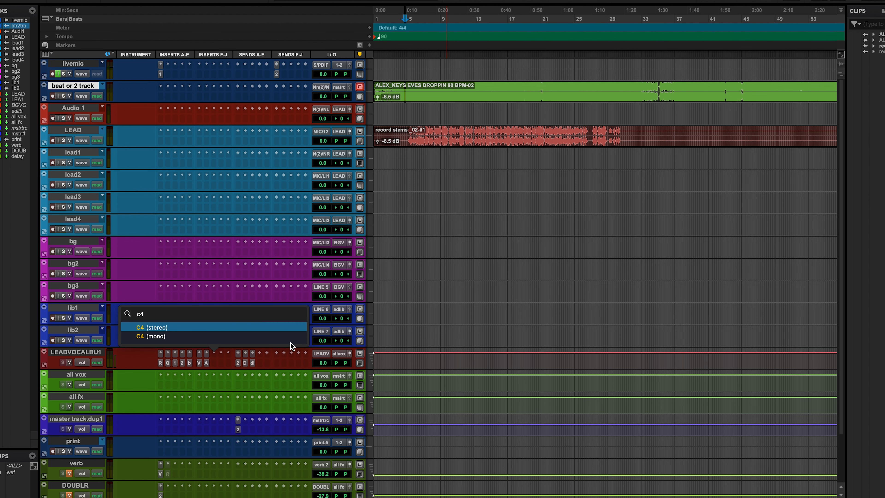
left_click(160, 327)
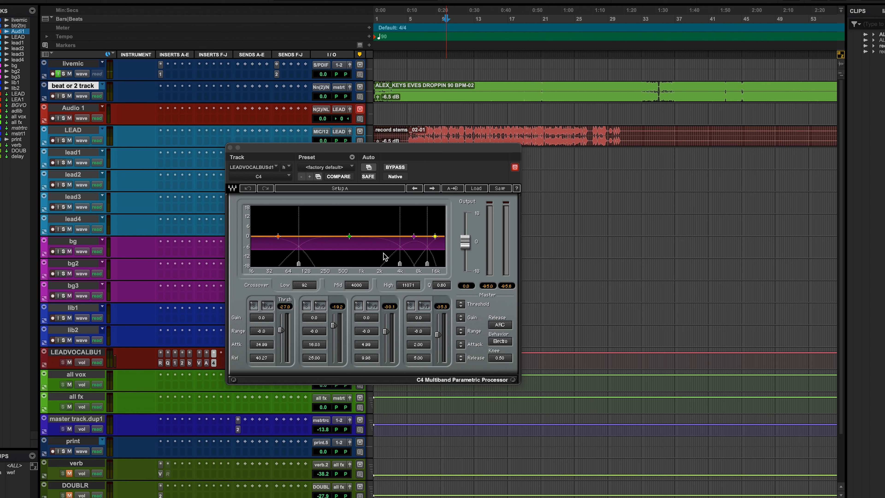
Step: Set the C4 Mid crossover to 1161 and High crossover to 7966, and solo the third band with range -3.3, attack 3.21 and release 111.98
left_click_drag(400, 264, 367, 264)
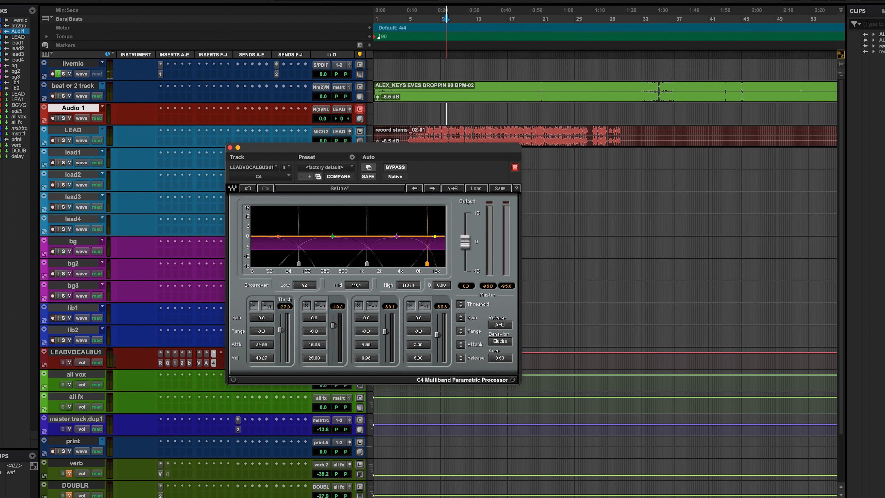
left_click(359, 306)
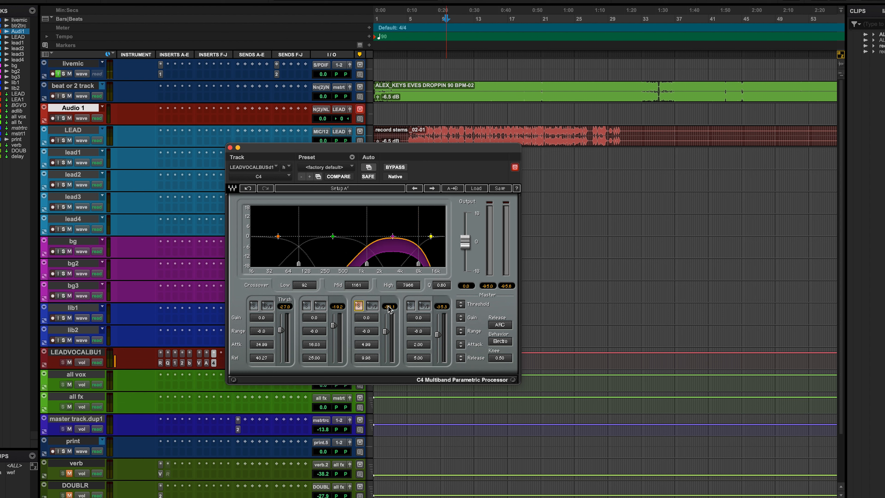
left_click(420, 129)
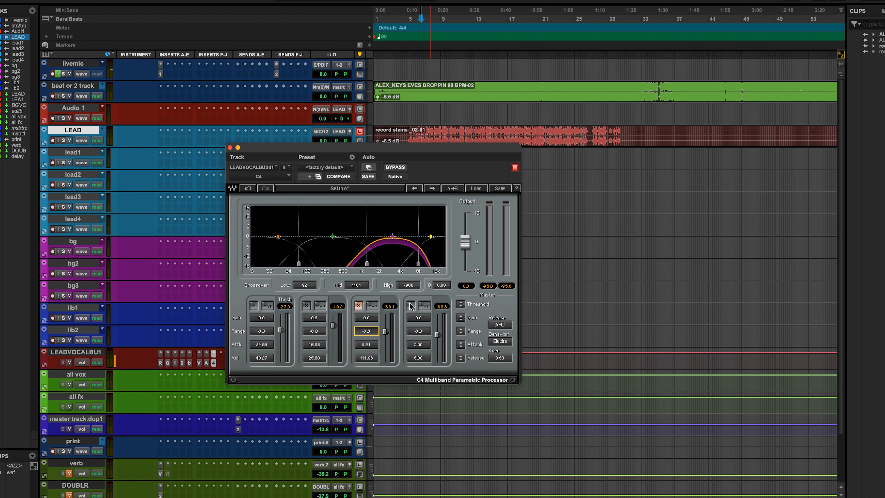
Step: During playback, set the soloed third C4 band's range to -6.6, with the Mid crossover at 596 and the High crossover at 4275
key("space")
left_click_drag(386, 331, 370, 343)
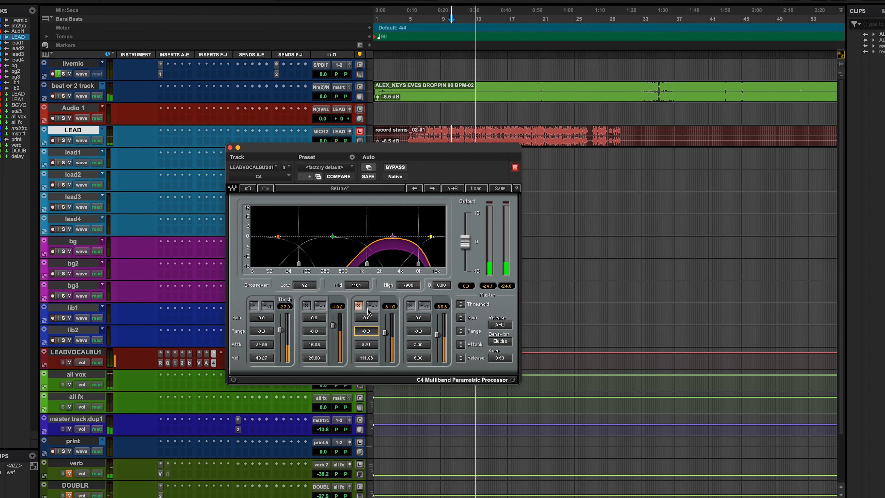
left_click_drag(363, 264, 349, 263)
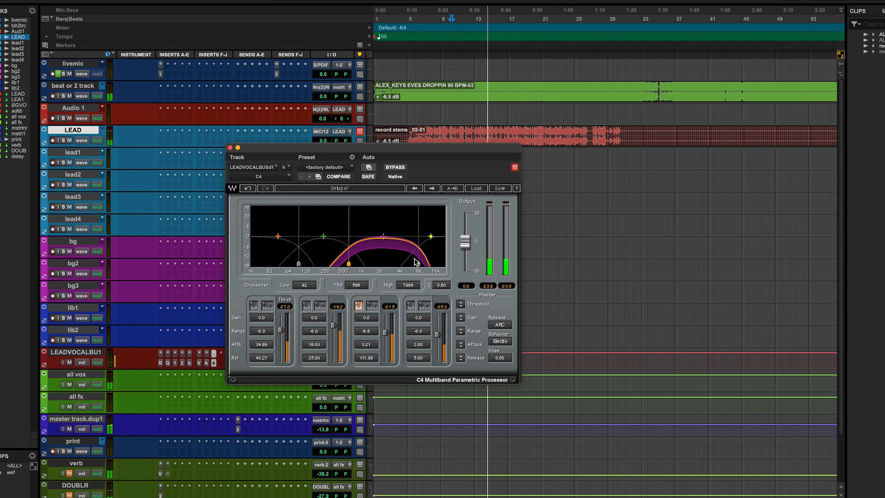
left_click_drag(418, 264, 403, 264)
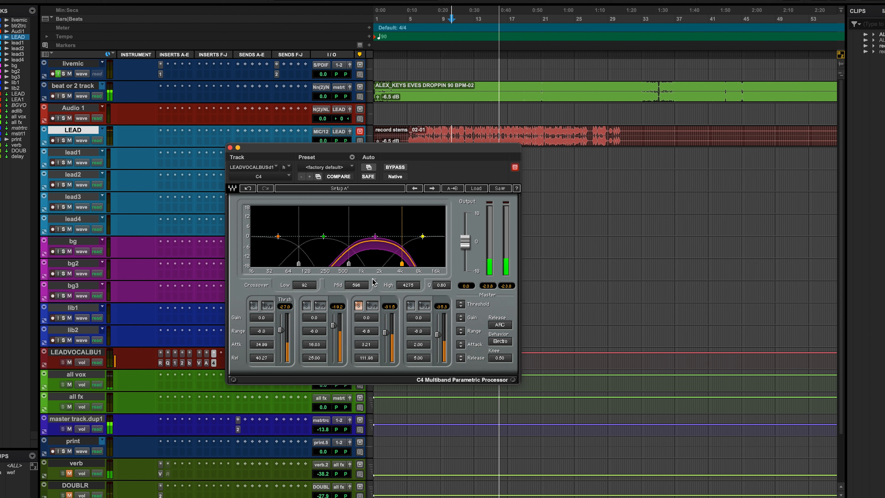
Step: Unsolo the third C4 band and compare bands by toggling their bypasses, leaving the first and fourth bypassed and the second and third active
left_click(358, 306)
left_click(424, 306)
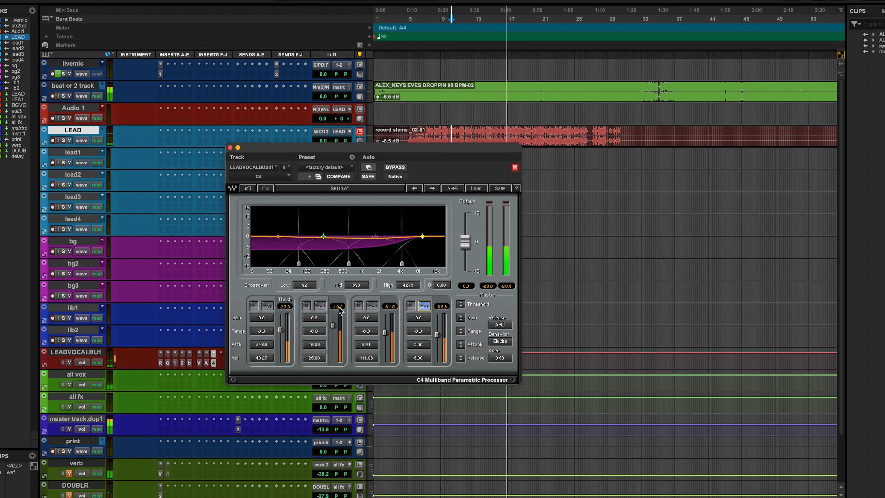
left_click(268, 306)
left_click(320, 305)
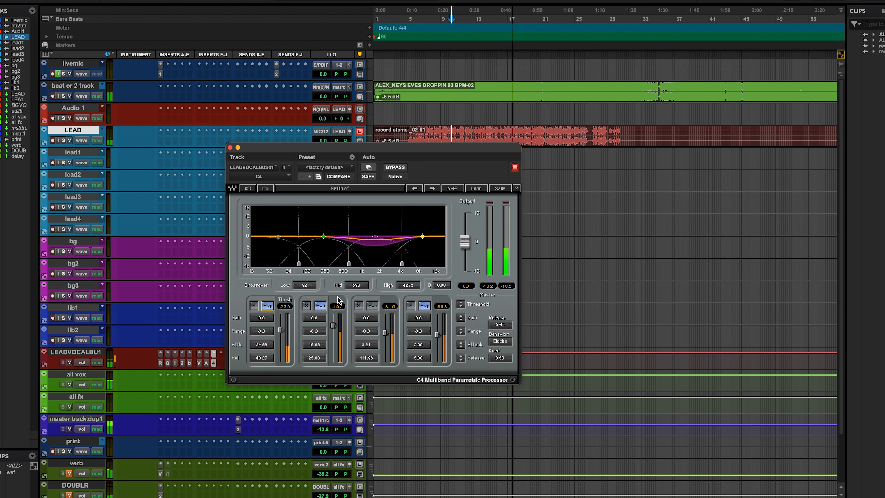
left_click(372, 306)
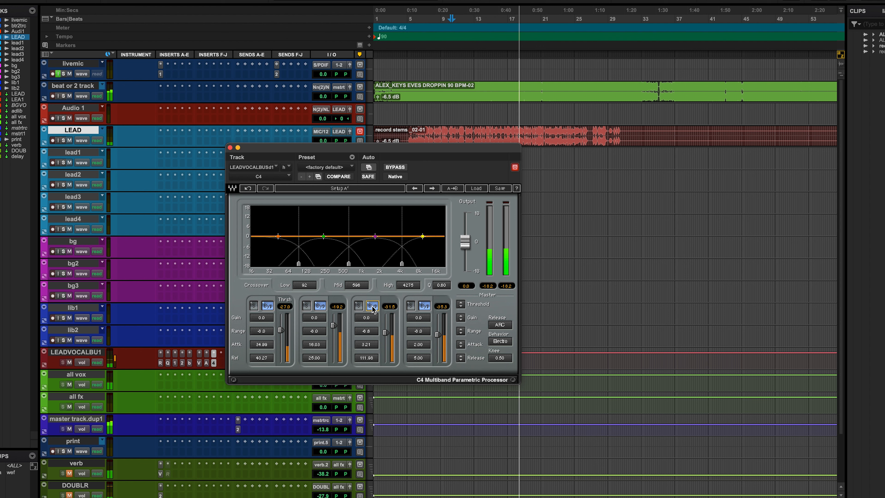
left_click(372, 306)
left_click(320, 306)
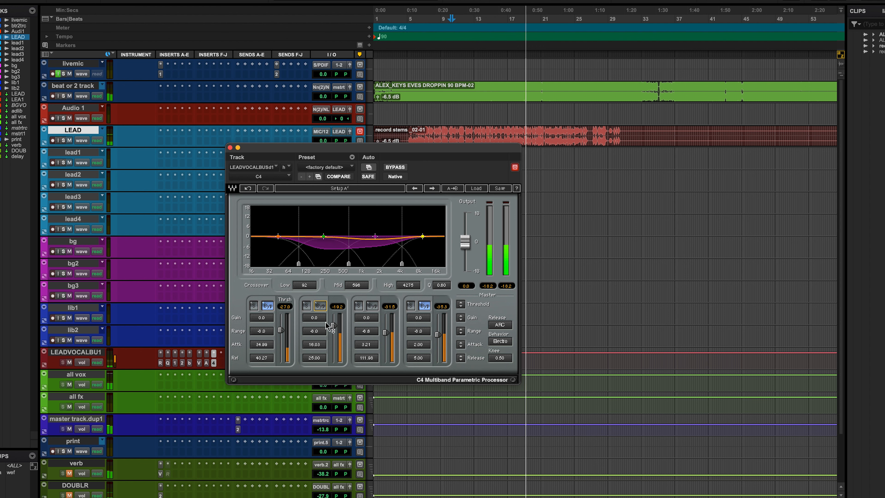
Step: Set the third C4 band's gain to 3.1 and the second band's gain to 2.2, attack 30.06 and release 21.82; bypass and close C4
left_click_drag(365, 318, 314, 360)
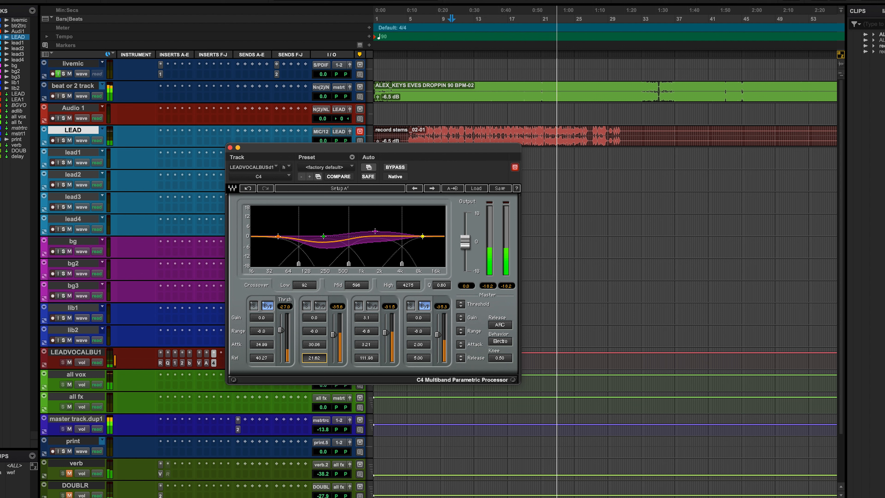
left_click_drag(314, 317, 314, 318)
left_click(395, 167)
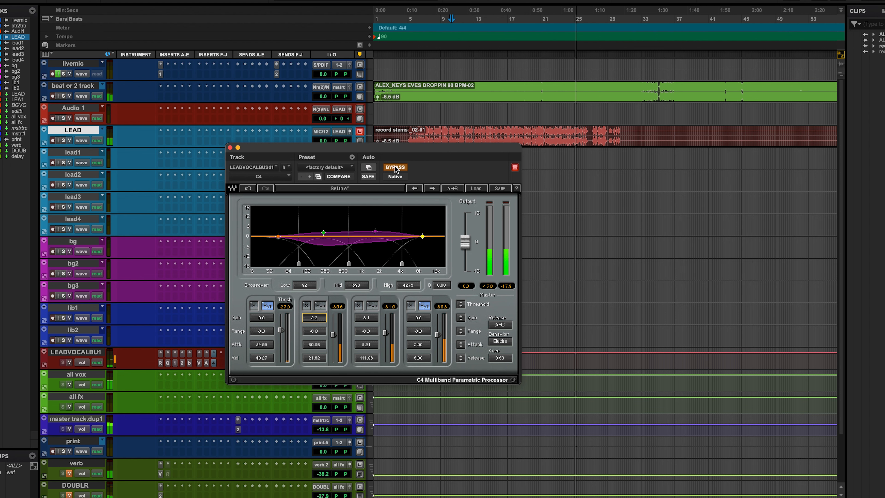
key("space")
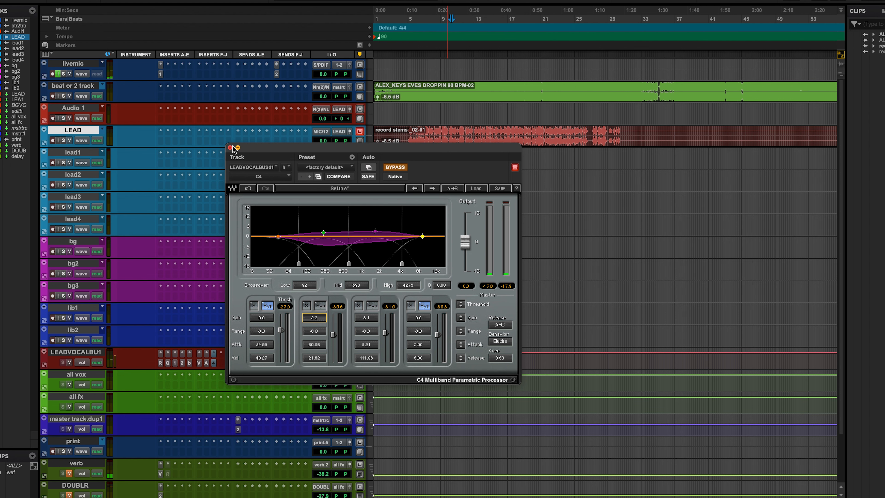
left_click(230, 148)
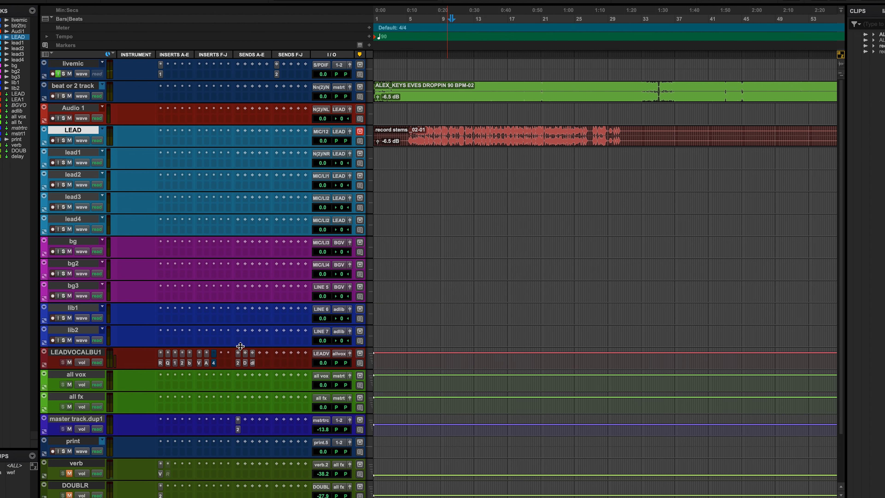
Step: Replace the C4 in the lead vocal bus's eighth insert slot with FabFilter Pro-Q 3 (stereo), and close its window
left_click(215, 353)
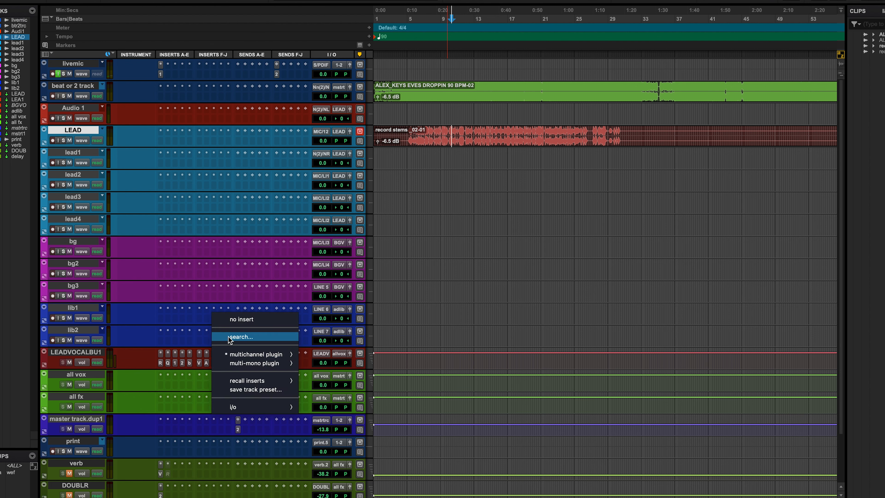
left_click(228, 336)
type("pro")
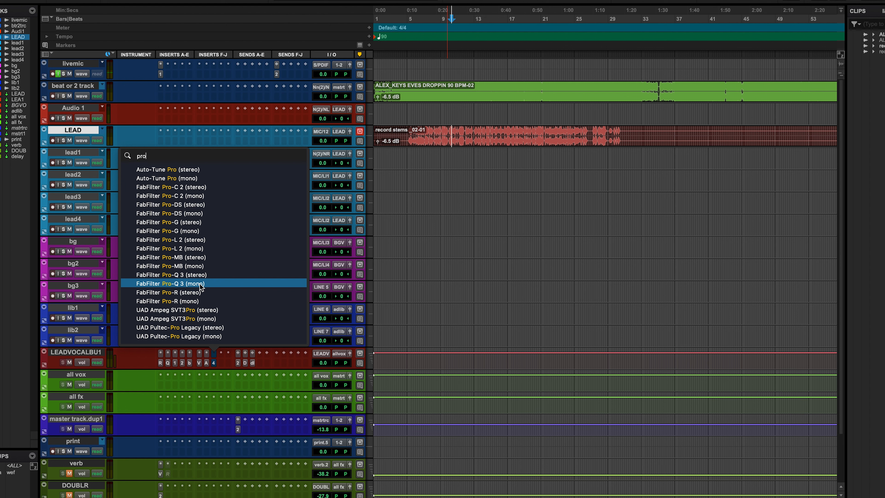
left_click(203, 276)
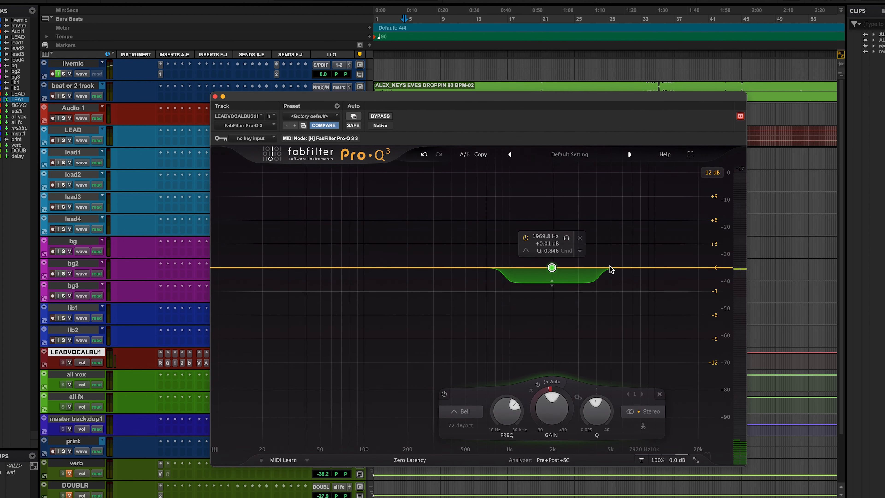
left_click(215, 96)
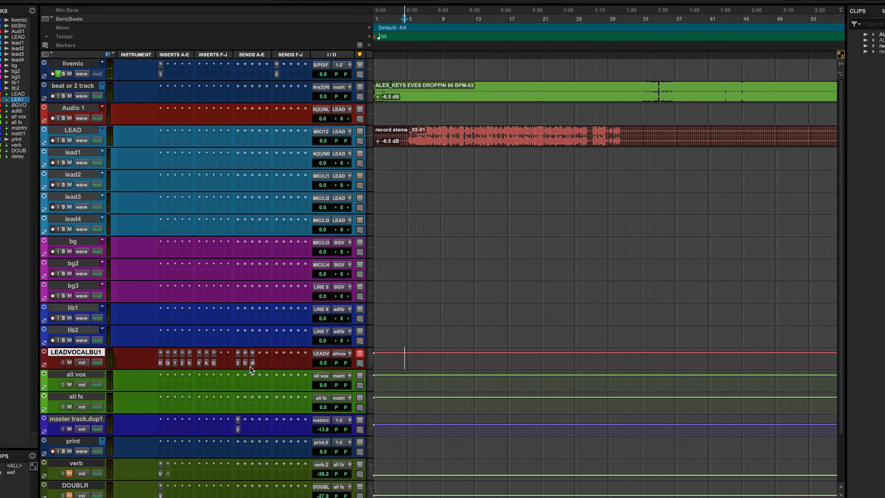
Step: Play the mix from just after the vocal entry on the LEAD track, select the lead vocal bus, and stop playback
left_click(391, 173)
left_click(413, 143)
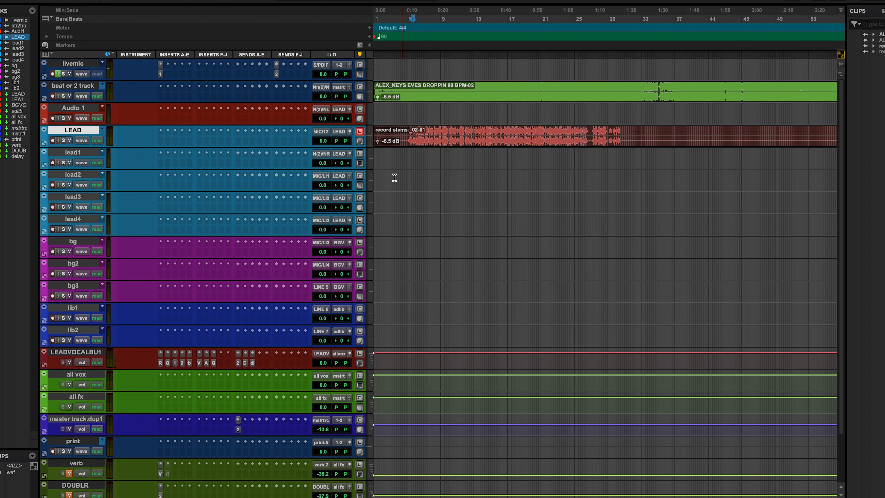
key("space")
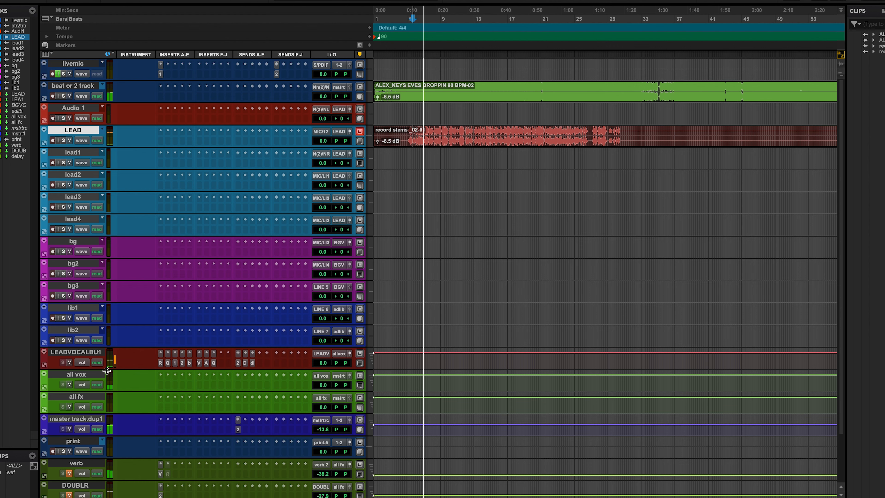
left_click(85, 352)
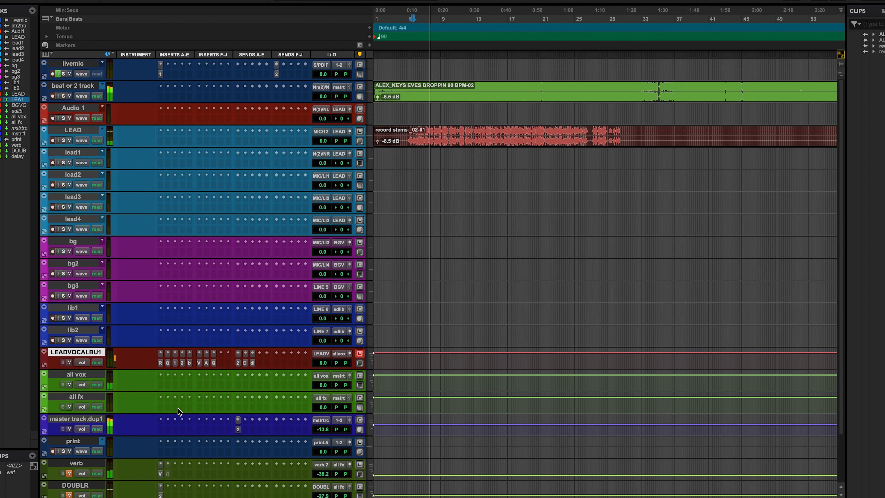
scroll(178, 408, "down", 3)
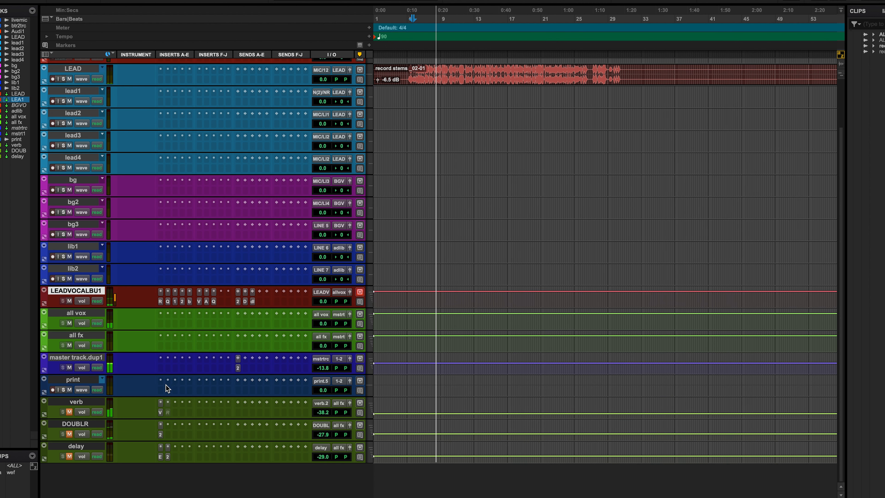
key("space")
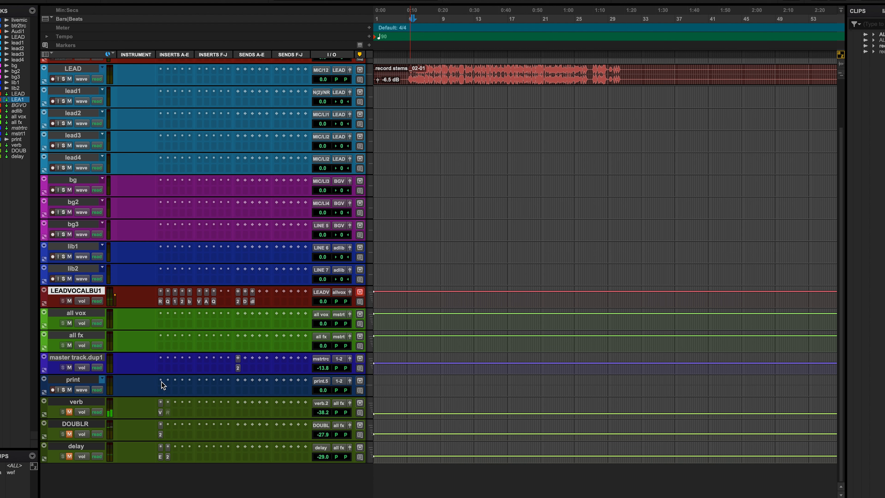
Step: Unmute the verb track, load the Large Plate preset in its ValhallaVintageVerb, and close the plug-in window
left_click(161, 381)
left_click(128, 384)
left_click(160, 412)
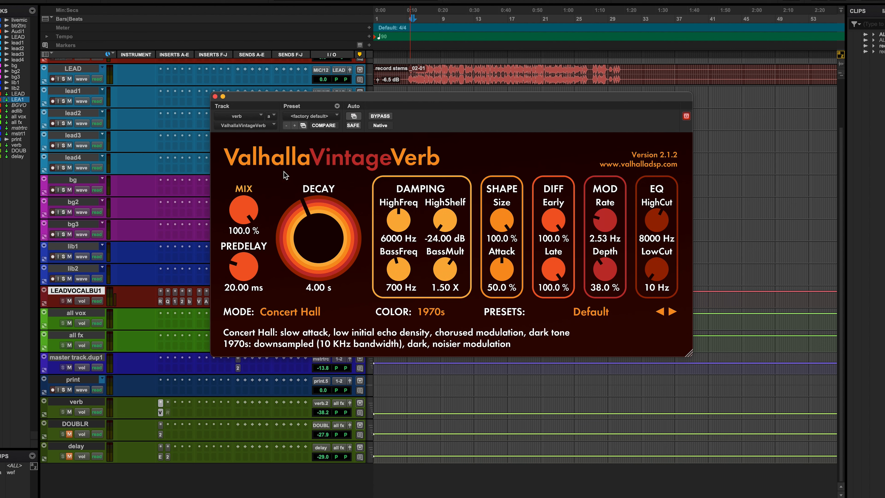
left_click(613, 314)
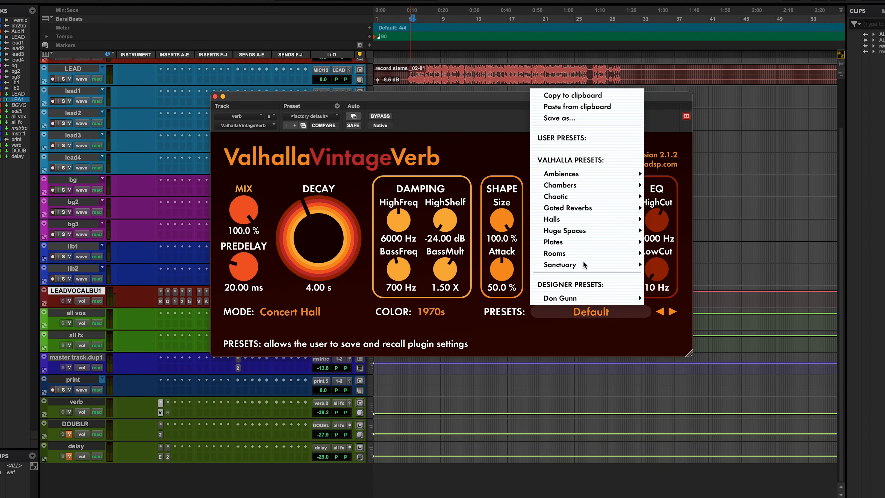
mouse_move(609, 244)
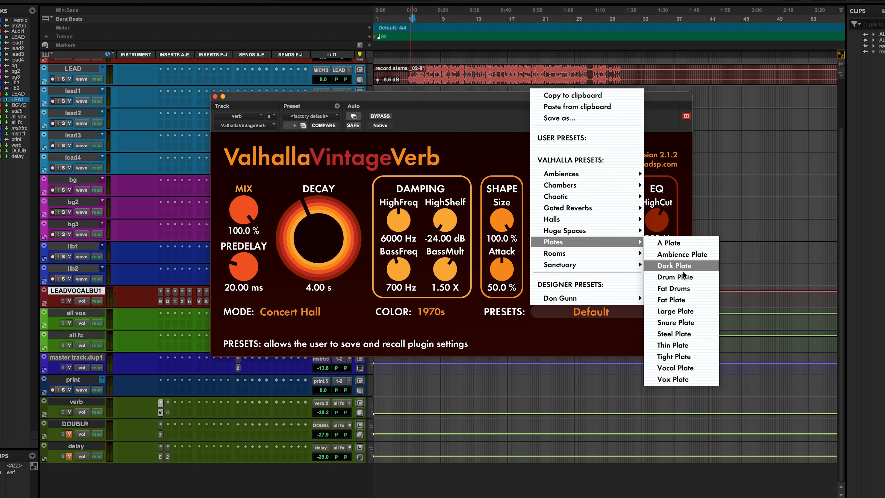
left_click(674, 313)
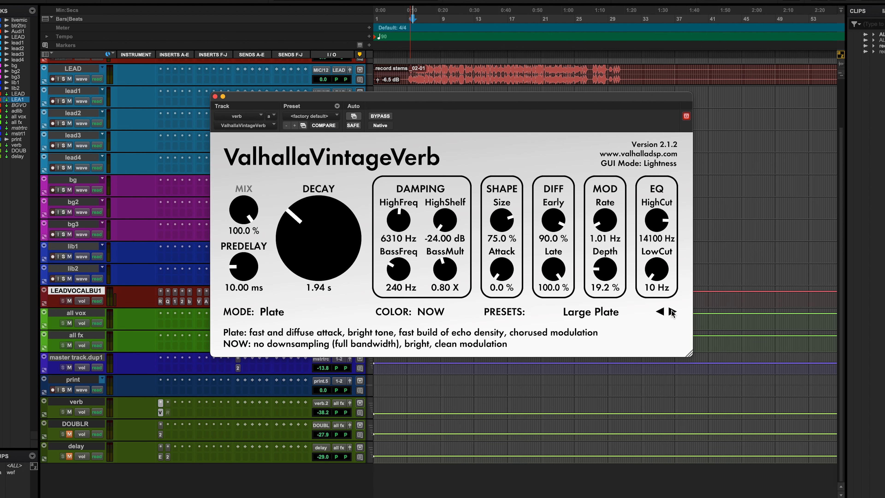
left_click(215, 96)
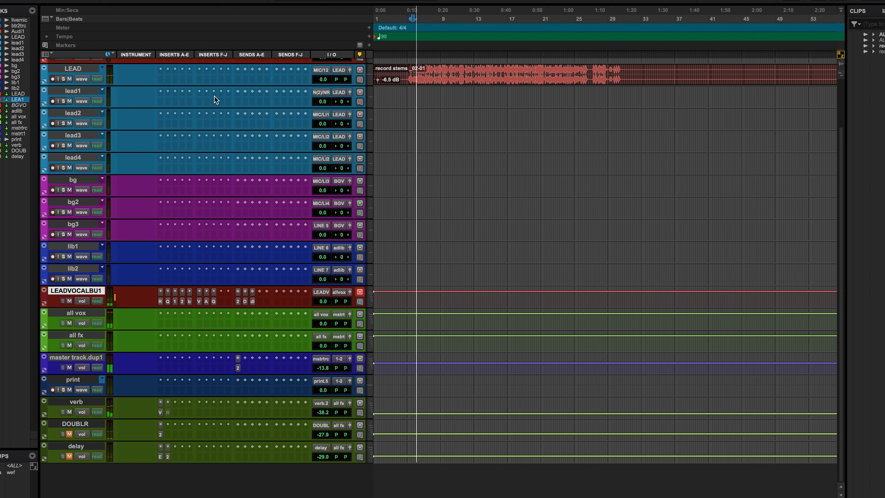
Step: During playback, set the verb track's volume to -16.4 dB and, with the lead bus's delay send open, bring in DOUBLR unmuted at -26.9 dB
left_click(323, 412)
left_click_drag(322, 412, 319, 396)
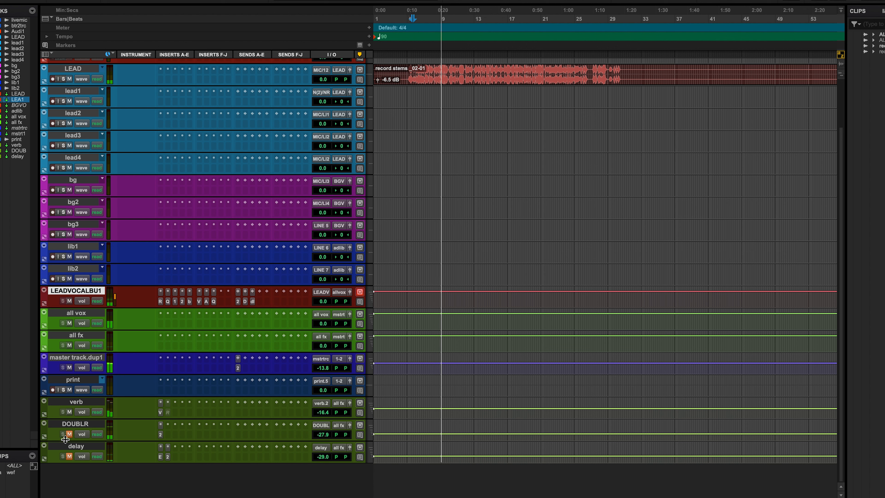
left_click(253, 301)
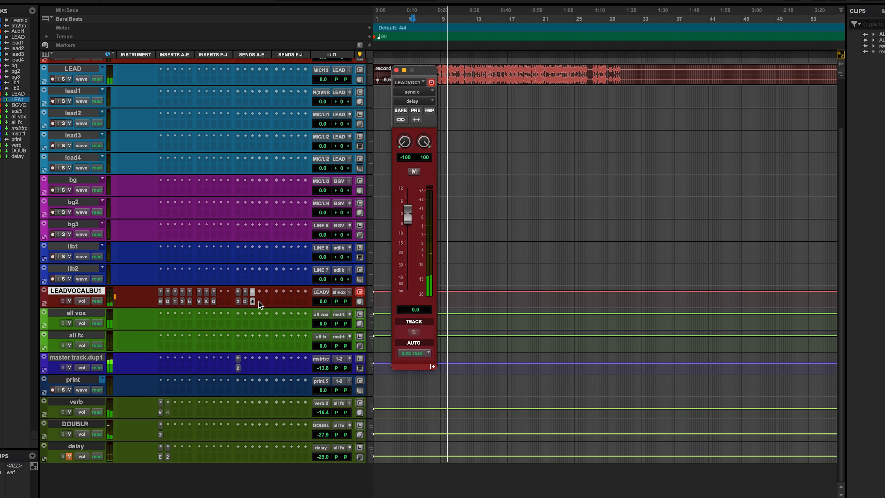
mouse_move(319, 431)
left_mouse_down()
mouse_move(319, 415)
mouse_move(318, 425)
left_mouse_up()
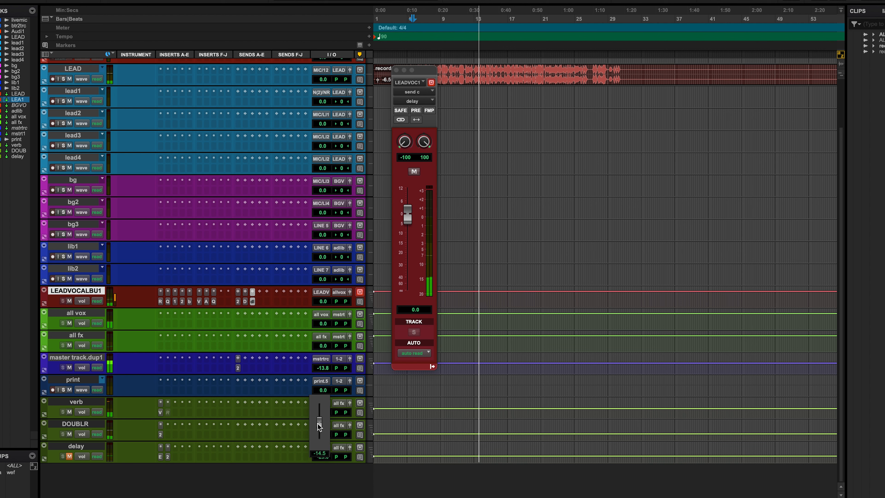
left_click_drag(317, 426, 314, 431)
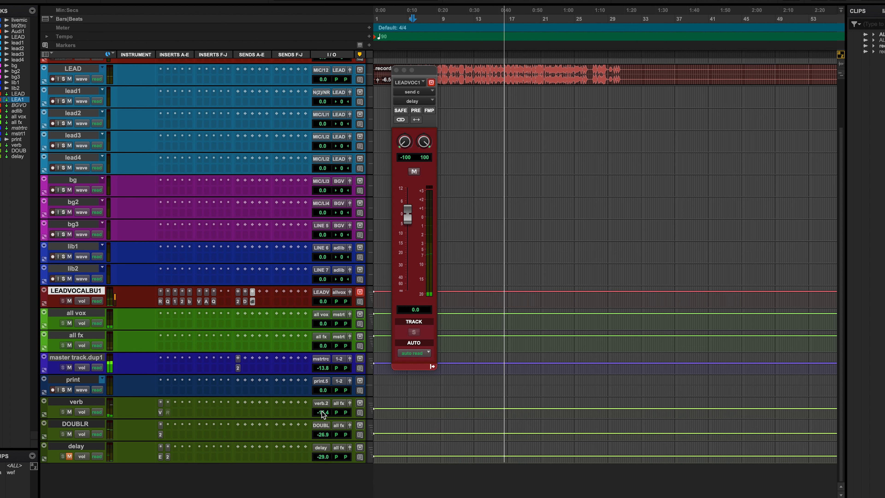
Step: Unmute the delay track, lower its volume to -38.3 dB, and stop playback
left_click(69, 456)
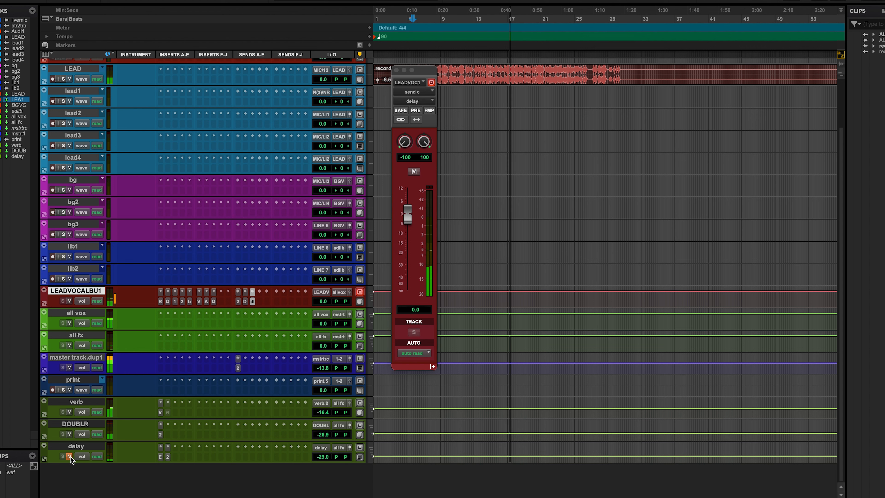
mouse_move(323, 456)
left_mouse_down()
mouse_move(320, 442)
mouse_move(313, 460)
left_mouse_up()
key("space")
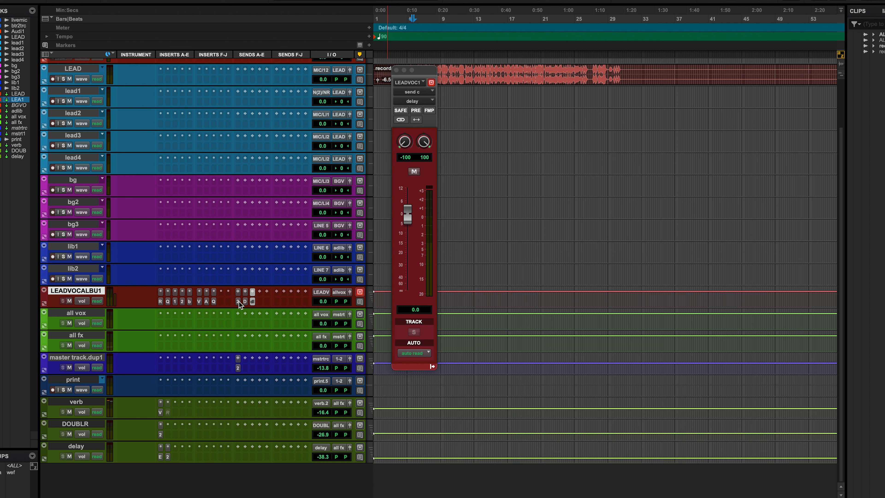
Step: Add a fourth send on the lead vocal bus routed to a new stereo Aux Input track named pcomp
left_click(260, 290)
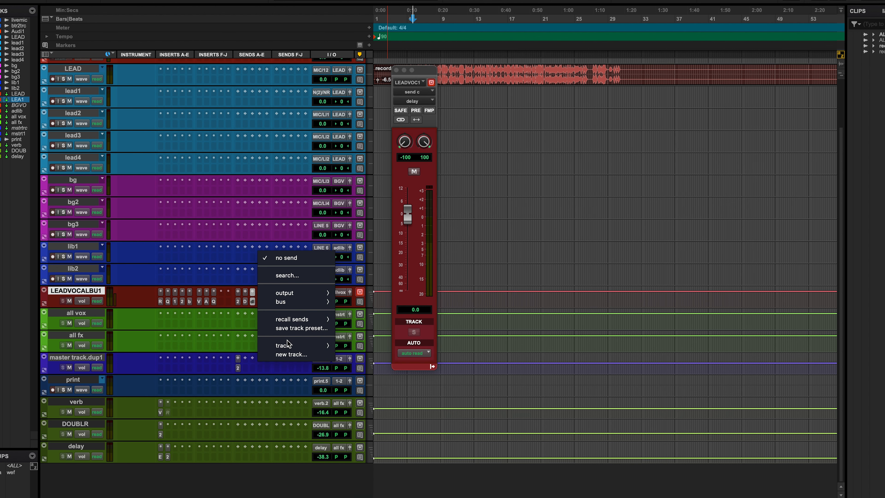
mouse_move(286, 345)
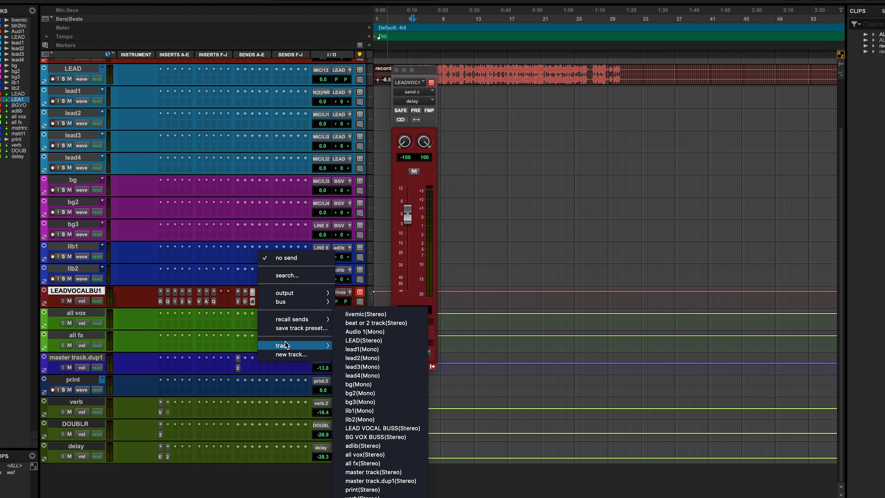
left_click(292, 353)
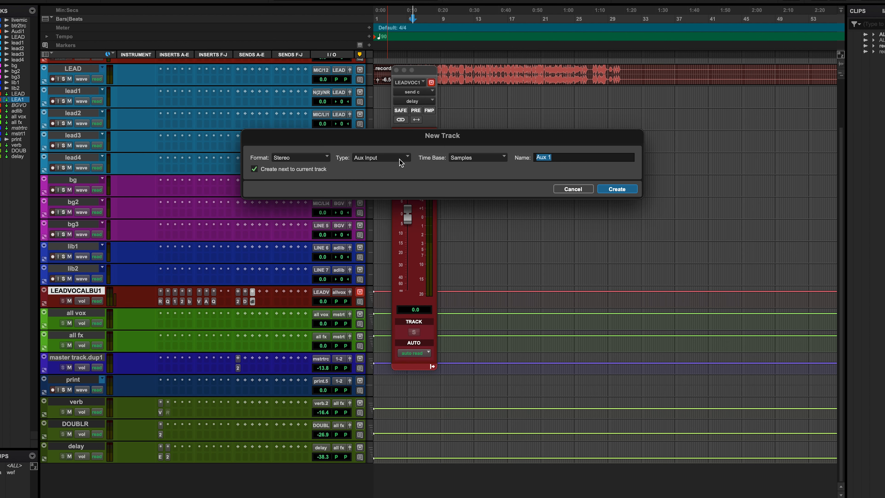
type("pcomp")
left_click(617, 189)
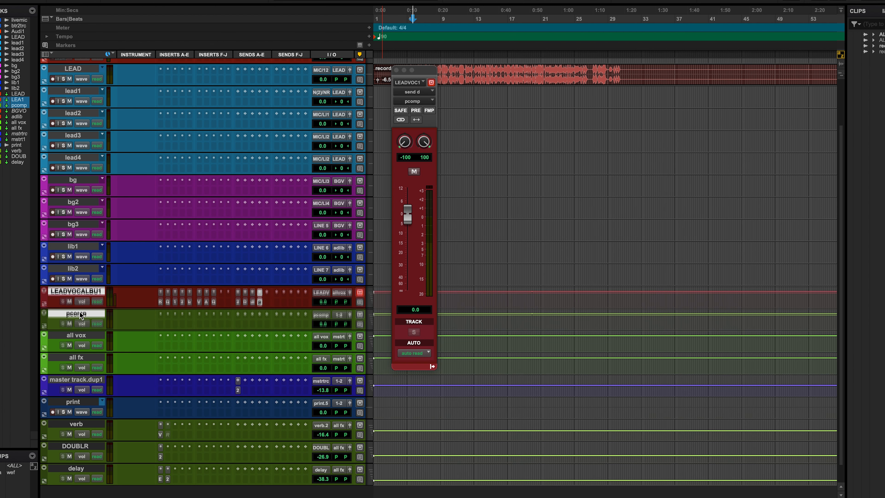
Step: Move the pcomp track below the delay track and insert CLA-76 (stereo) in its first insert slot
left_click_drag(80, 312, 84, 488)
left_click(160, 469)
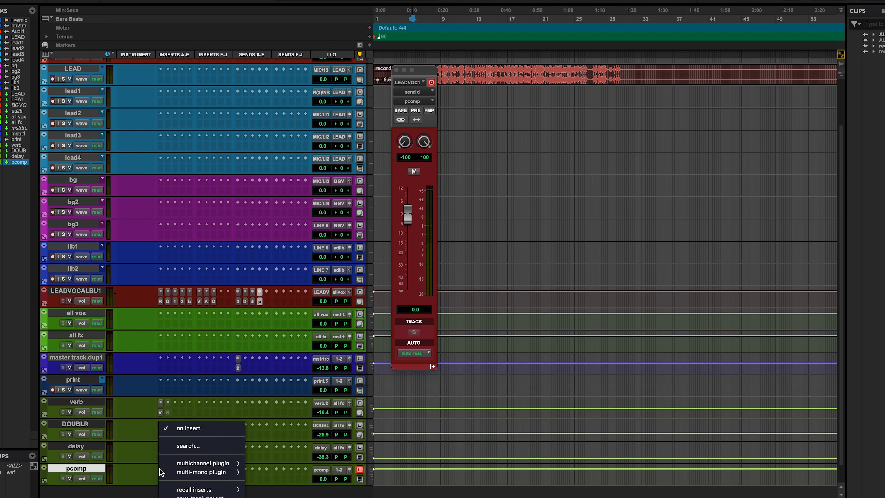
left_click(198, 447)
type("cla")
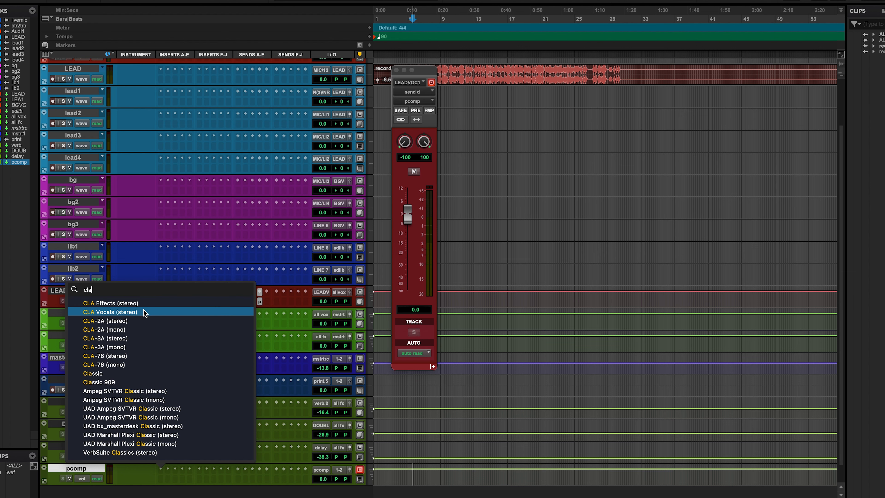
left_click(136, 356)
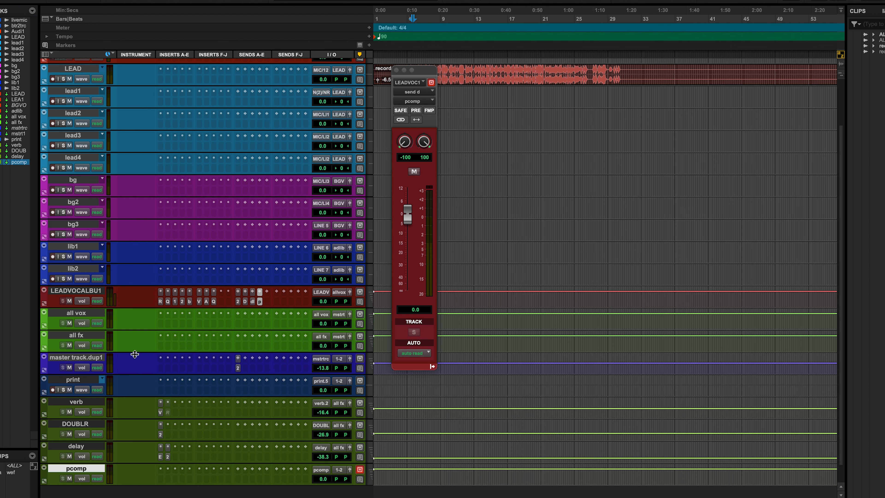
Step: Route the pcomp track's output to the all fx track
left_click(340, 471)
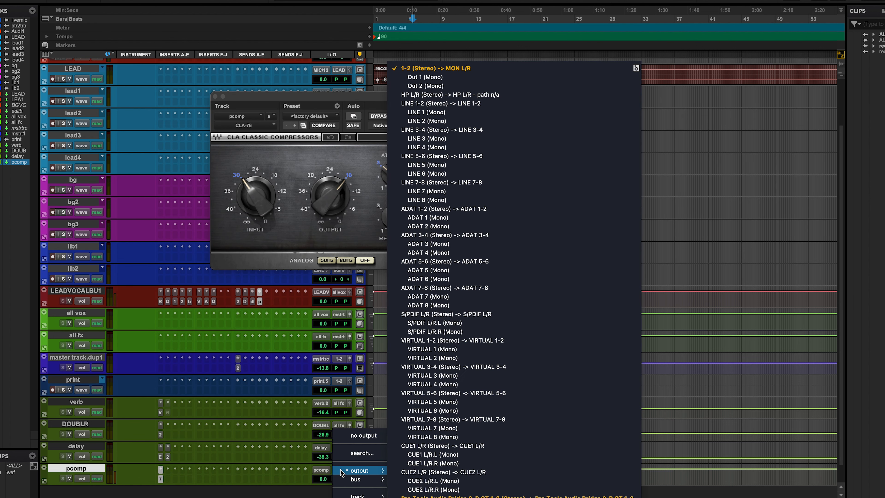
mouse_move(358, 479)
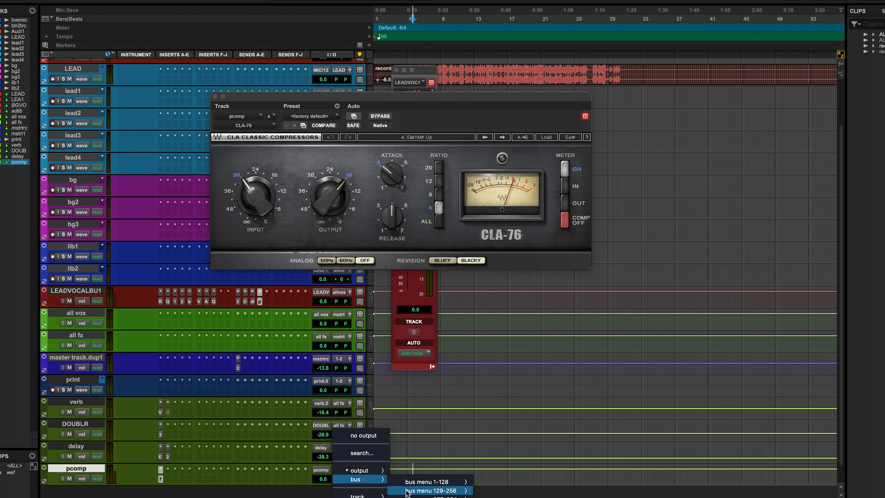
mouse_move(359, 496)
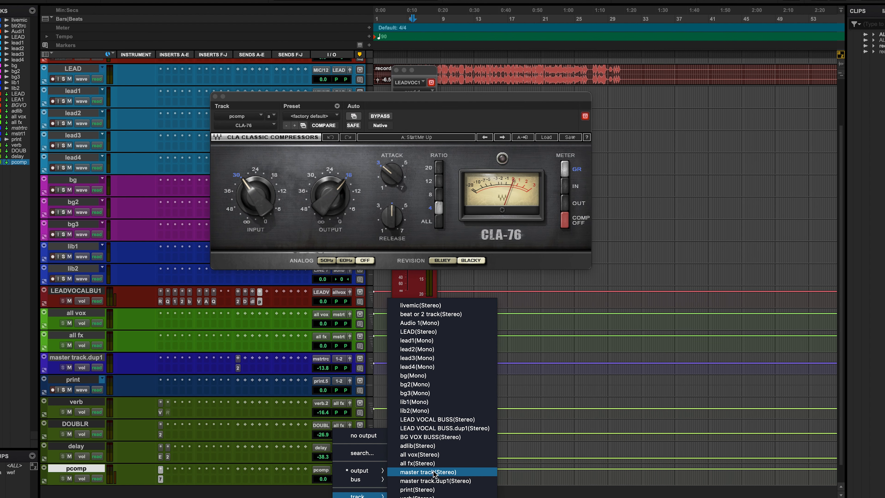
left_click(423, 463)
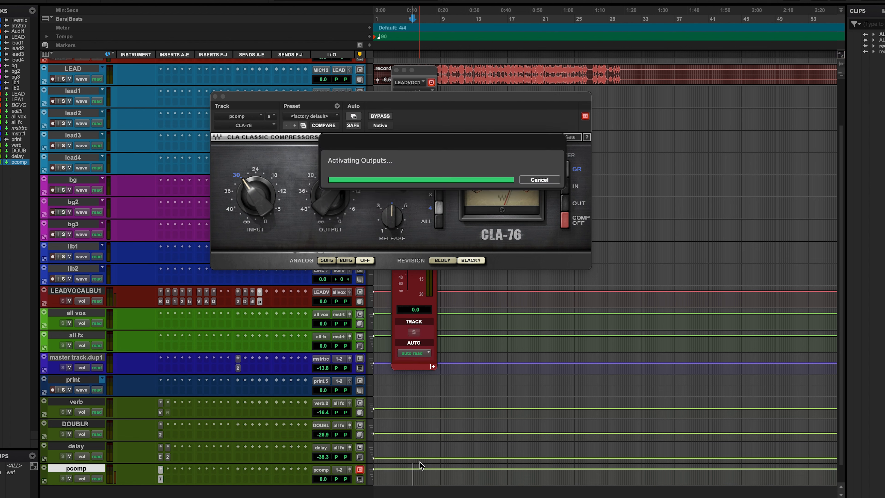
Step: During playback, set pcomp's CLA-76 to ratio 8, output 24 and input -10.8, adjust its attack and release, and close the plug-in window
left_click(414, 418)
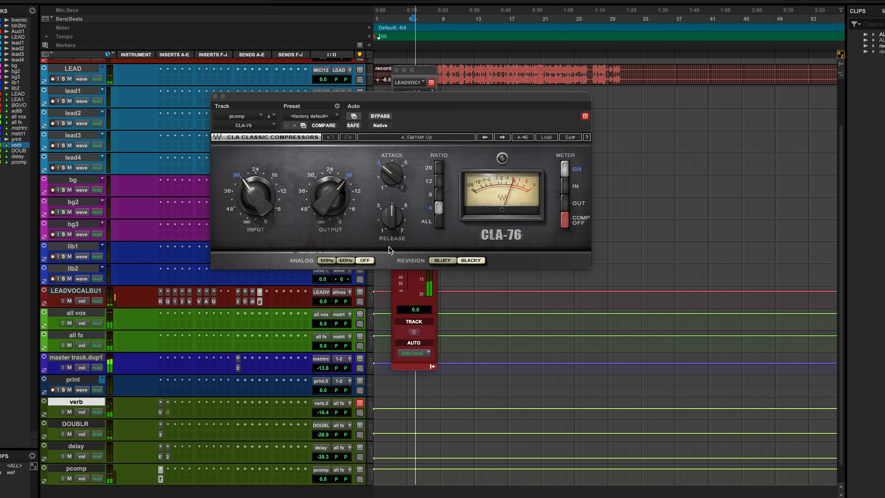
left_click(438, 194)
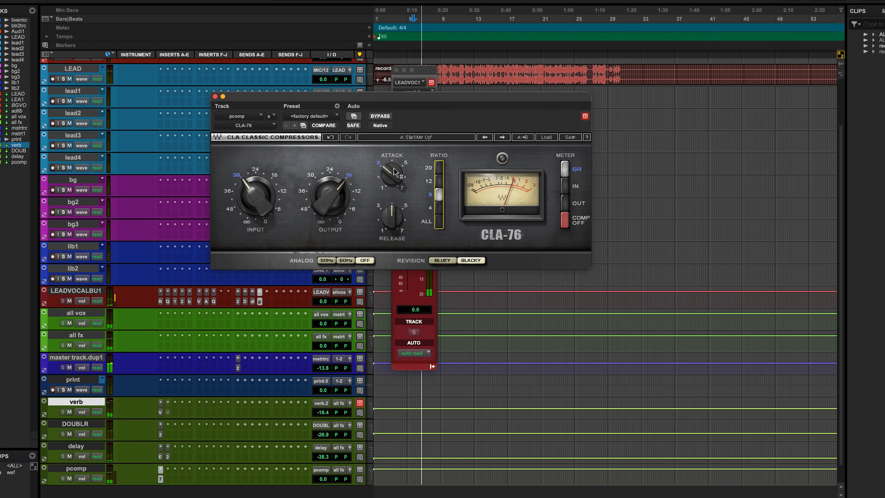
left_click_drag(391, 174, 391, 179)
left_click_drag(390, 211, 390, 226)
left_click_drag(338, 180, 340, 189)
left_click_drag(256, 196, 257, 189)
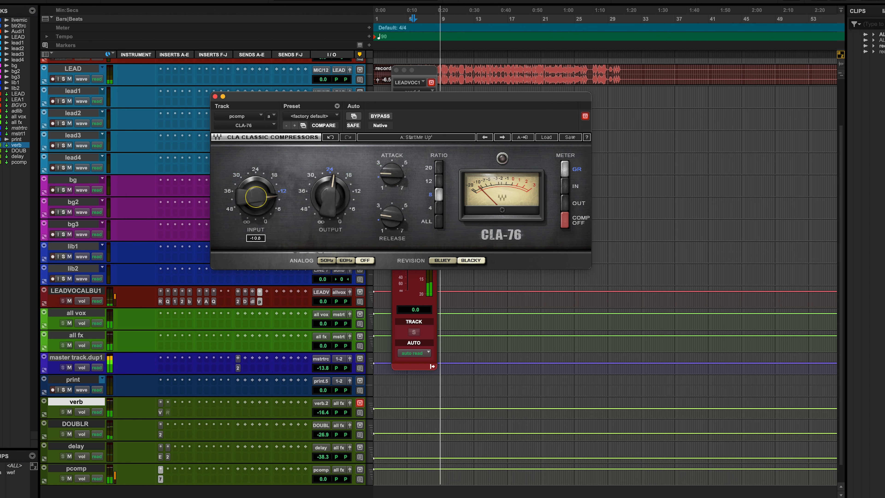
left_click(215, 97)
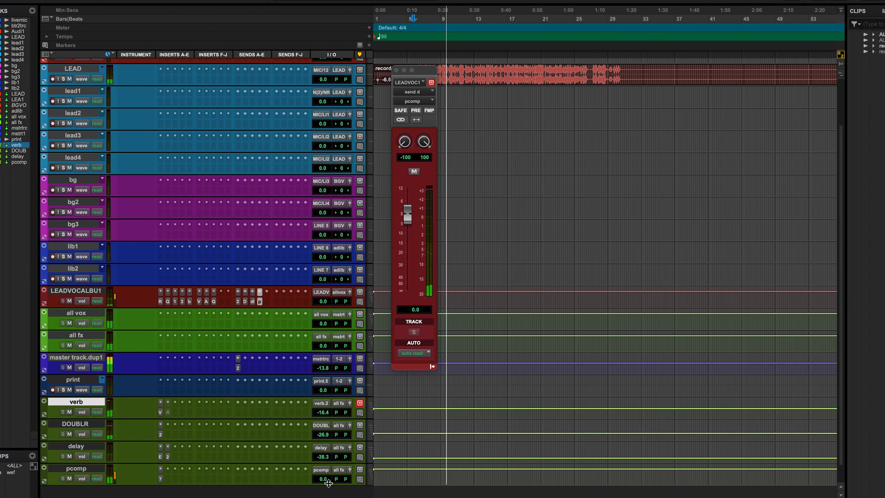
Step: Lower the pcomp track's volume to -23.9 dB during playback and stop playback
left_click_drag(323, 480, 322, 494)
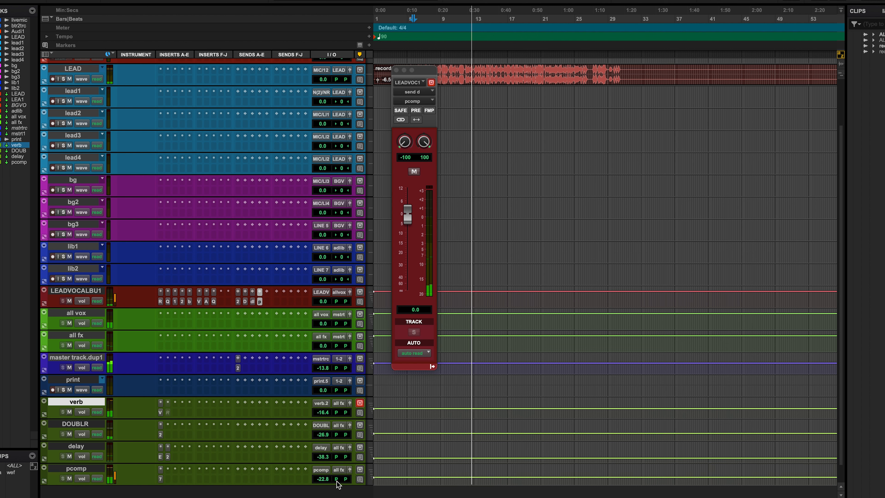
left_click_drag(323, 478, 323, 483)
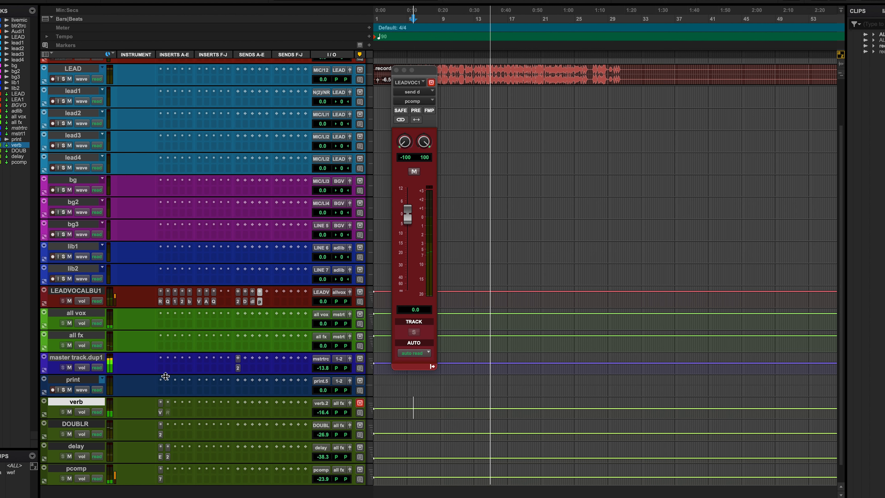
key("space")
left_click(161, 313)
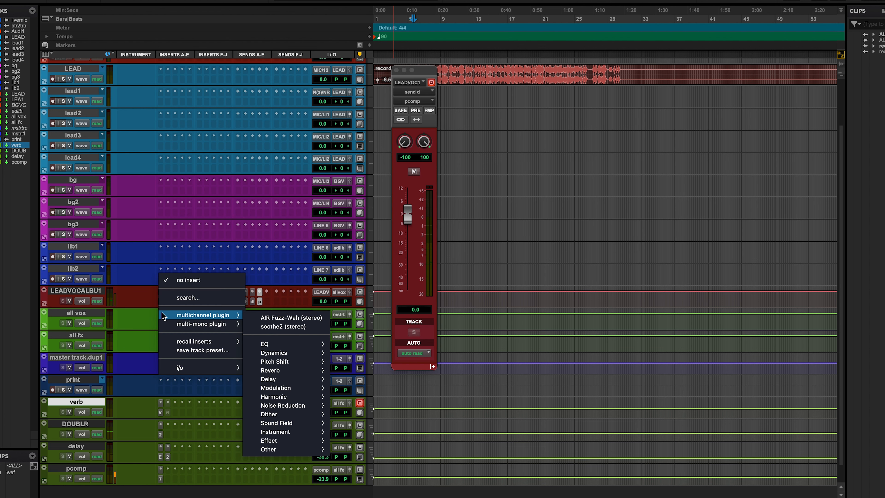
left_click(183, 298)
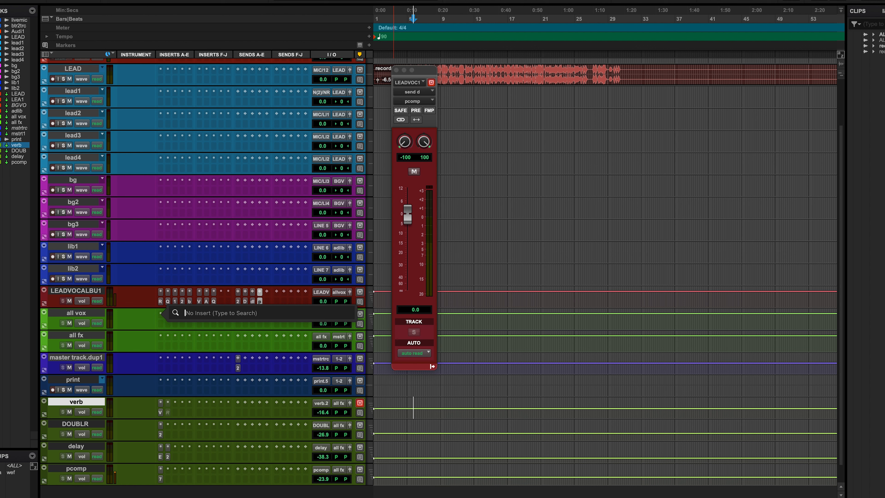
left_click(85, 313)
Step: Insert Devil-Loc Deluxe (stereo) in the first insert slot of the all vox track
left_click(93, 313)
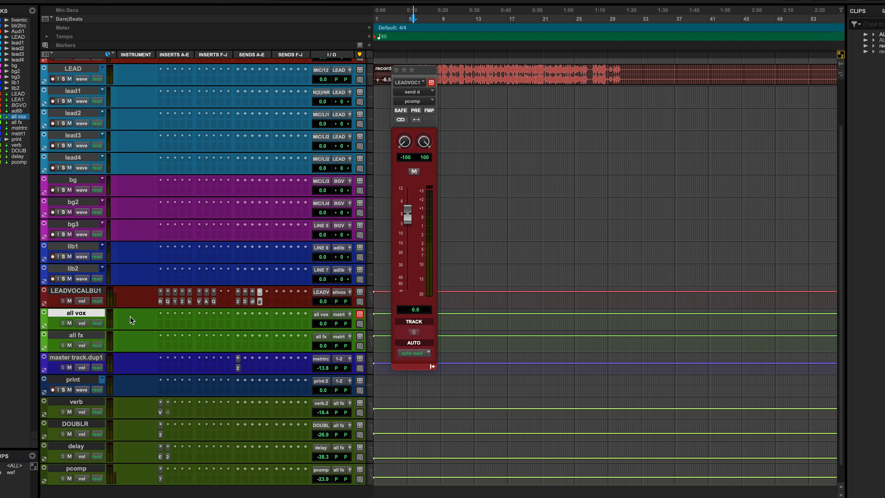
left_click(160, 313)
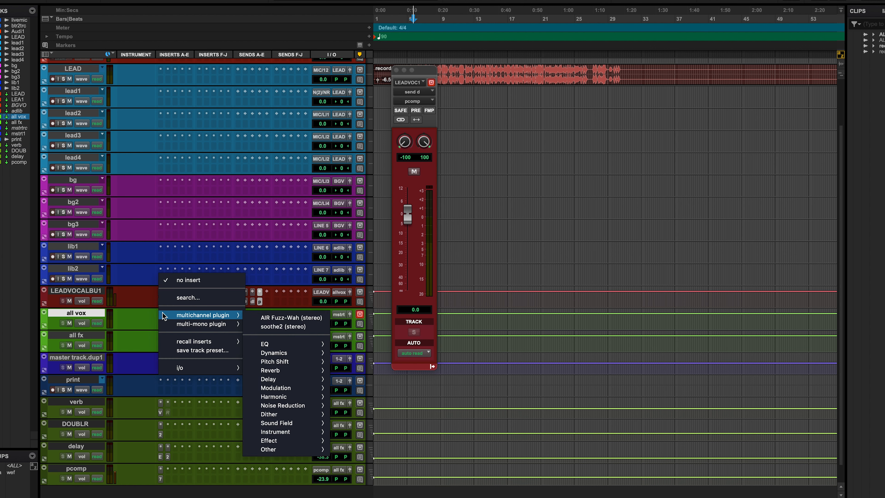
left_click(179, 298)
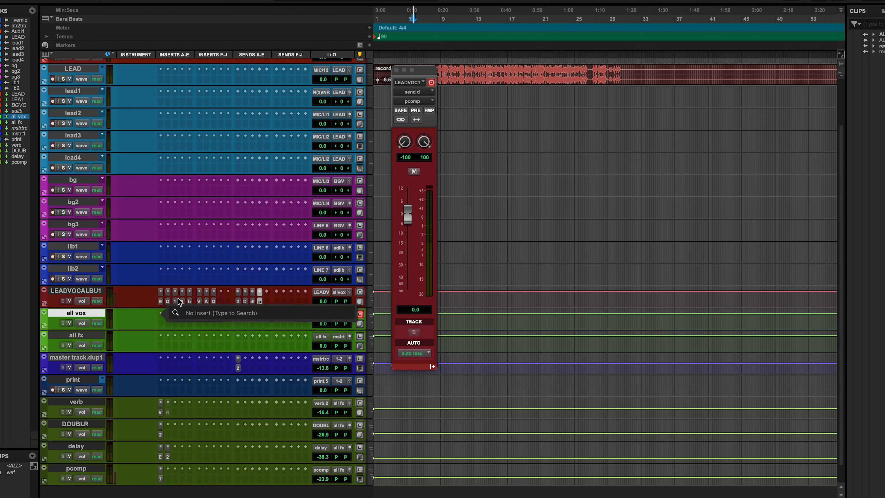
type("del")
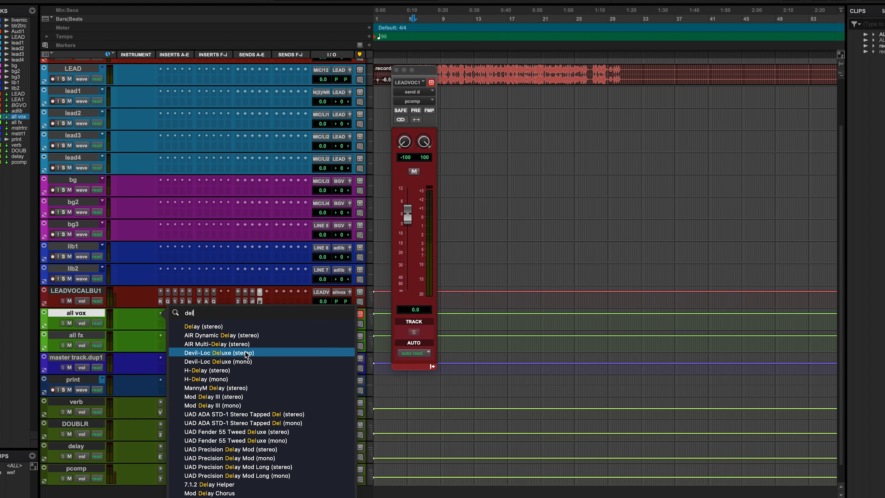
left_click(232, 353)
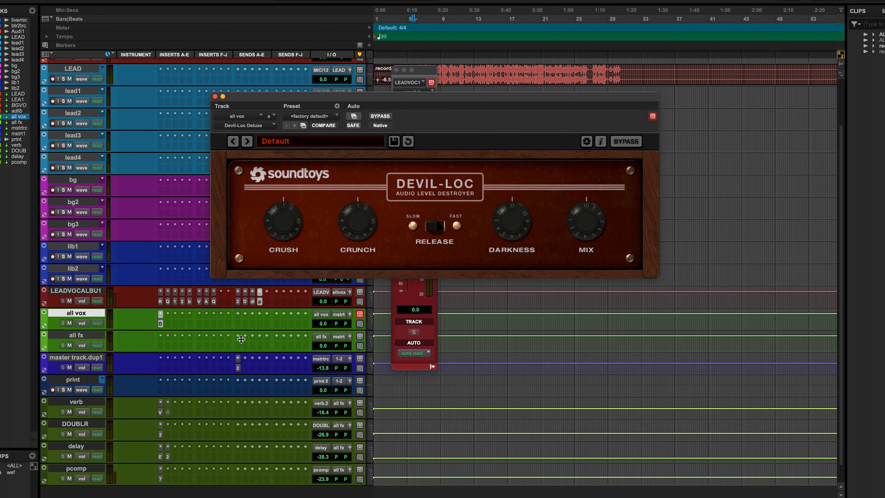
Step: Check the EchoBoy plug-in on the delay track and the Doubler2 plug-in on DOUBLR, closing each window
left_click(485, 297)
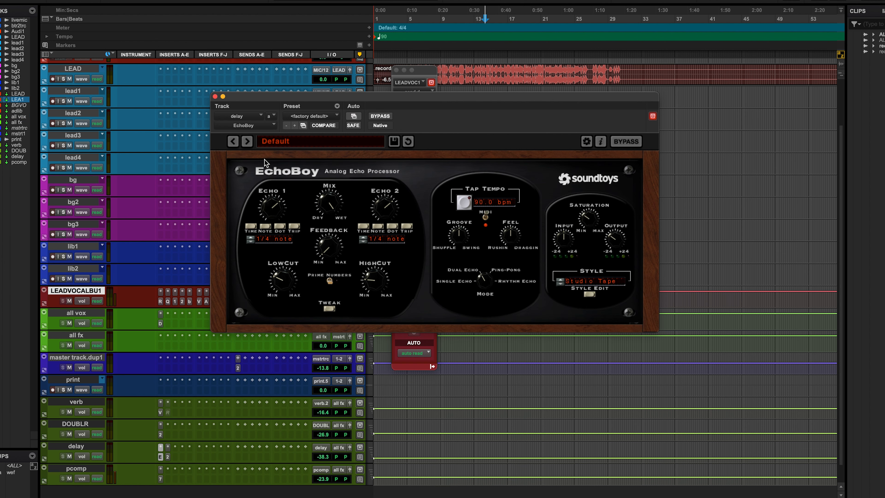
left_click(215, 97)
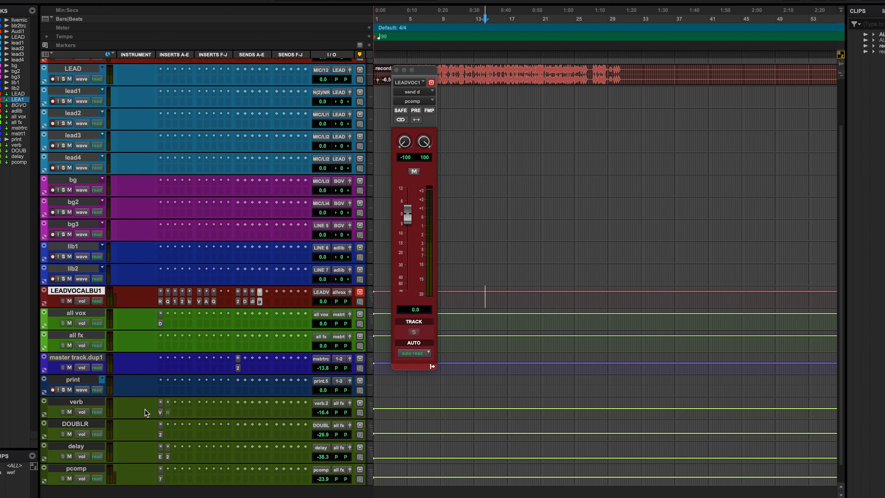
left_click(161, 436)
left_click(215, 97)
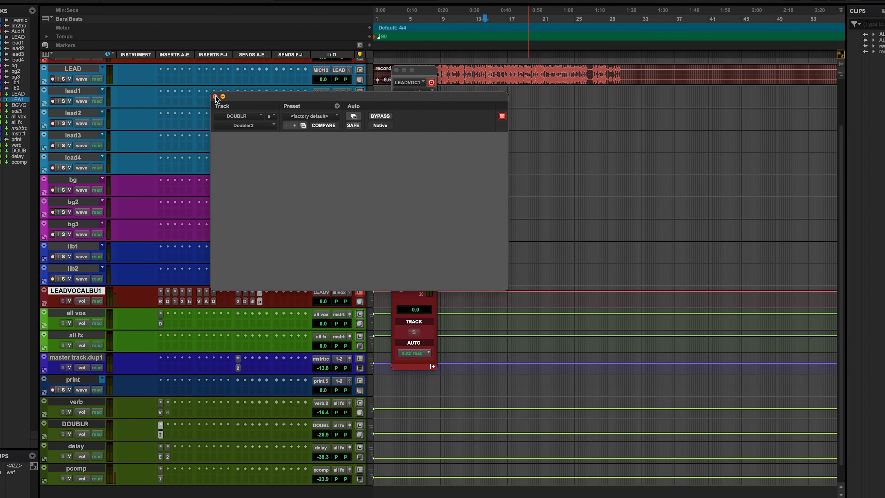
Step: Reopen Devil-Loc Deluxe on all vox, turn its Mix well down during playback, close its window, and stop playback
left_click(159, 323)
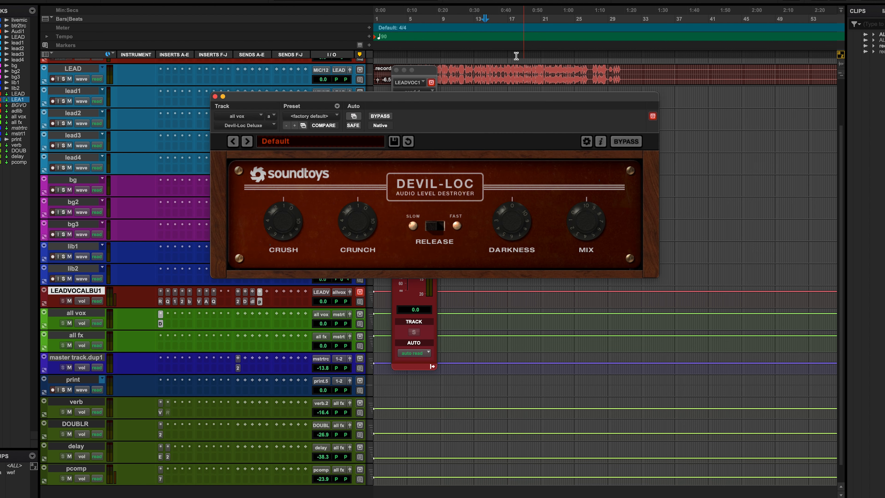
left_click(479, 71)
key("space")
left_click_drag(591, 218, 554, 271)
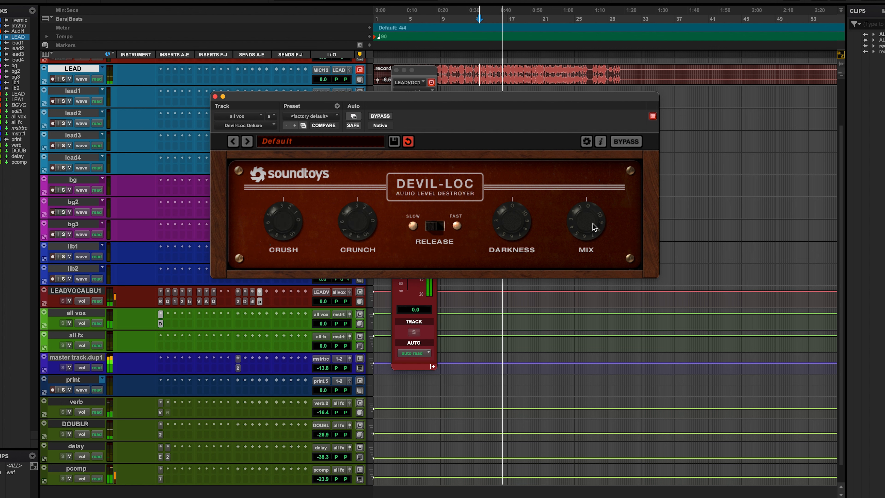
left_click(215, 96)
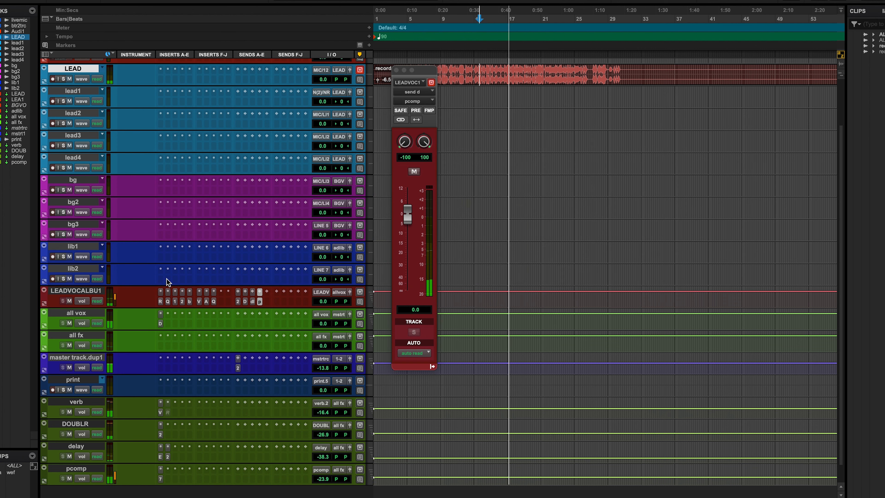
key("space")
Step: Insert PuigTec EQP1A (stereo) in the second insert slot of the all vox track
left_click(168, 313)
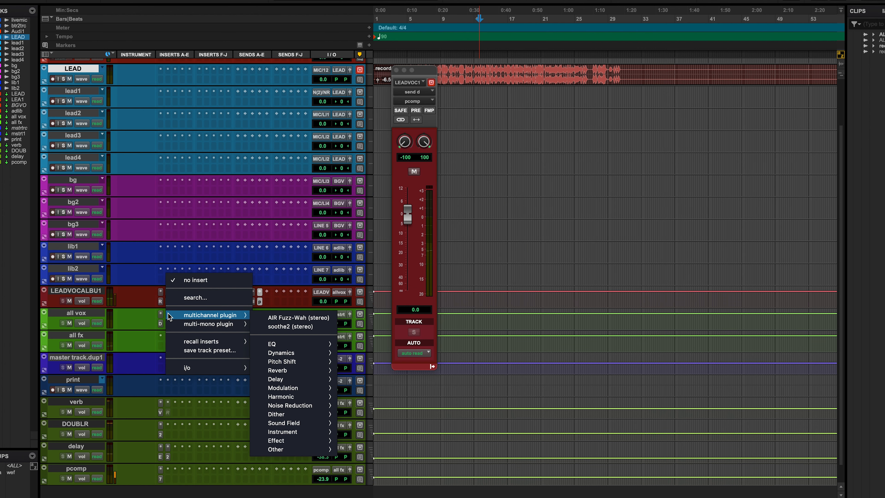
left_click(183, 298)
type("puig")
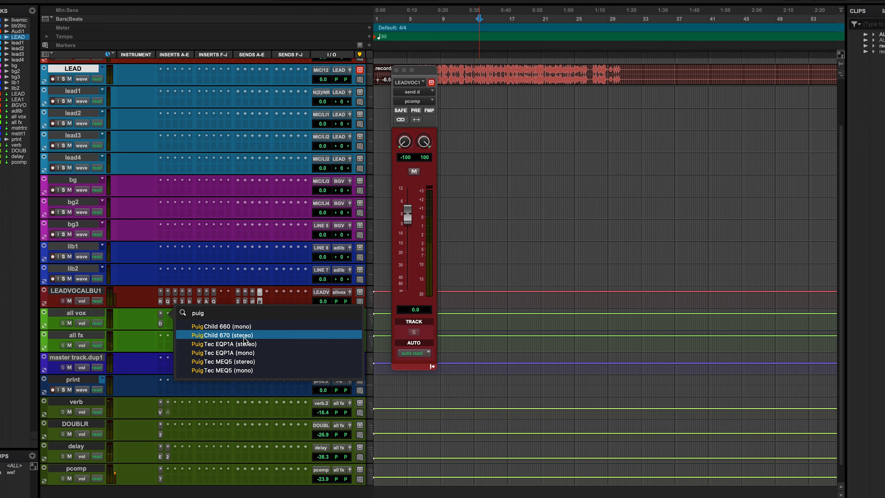
left_click(253, 343)
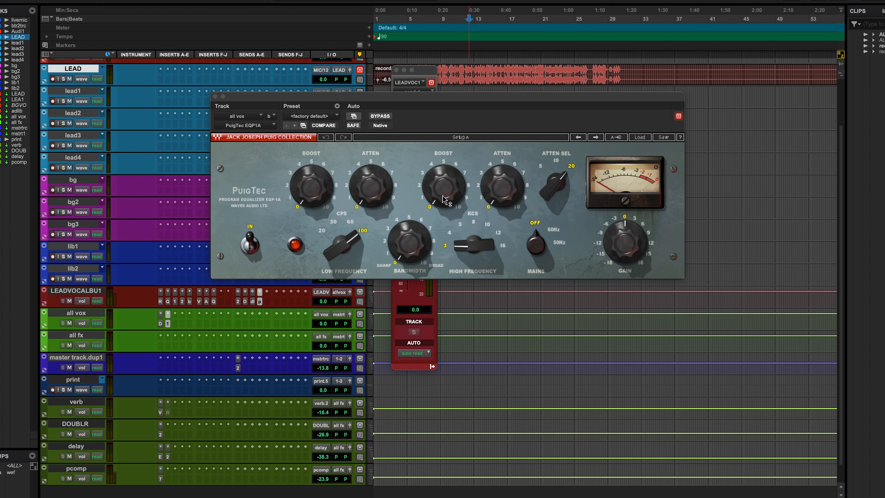
Step: During playback, set the PuigTec's bandwidth to 10, high-frequency boost to 1.9 at 16, a slight low-frequency boost at 60, and gain to -1.8 dB
key("space")
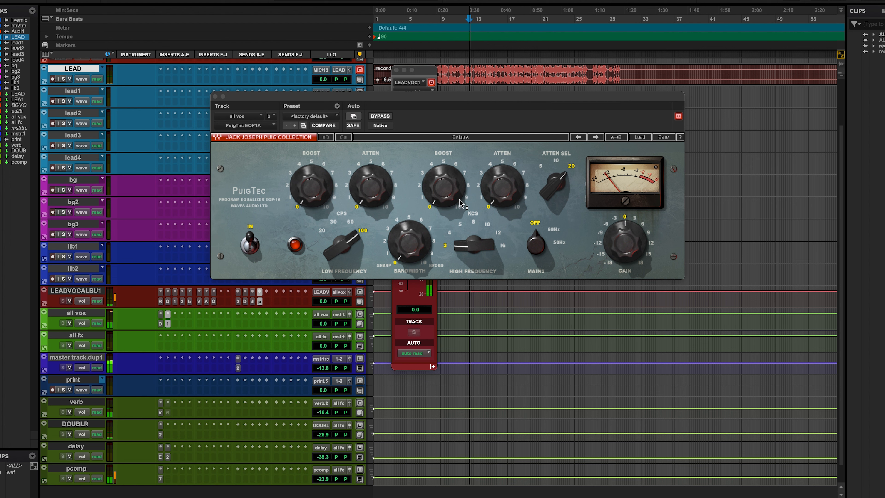
left_click_drag(411, 254, 414, 244)
left_click_drag(475, 248, 448, 201)
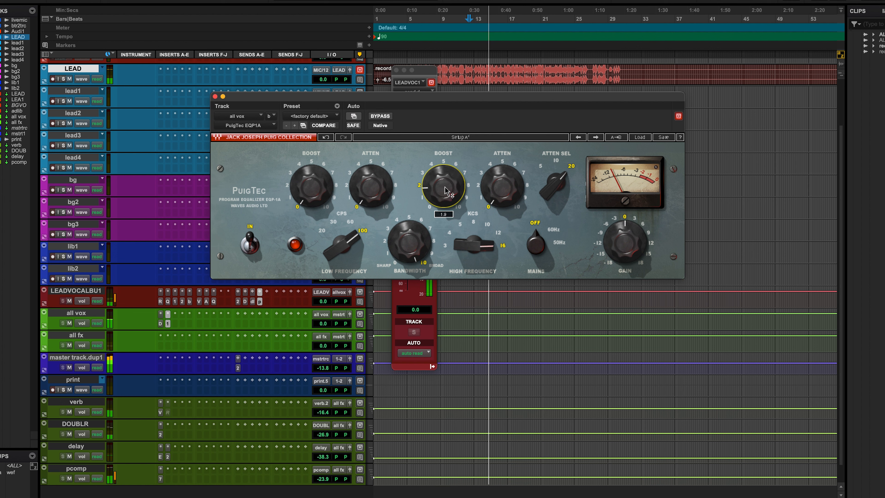
left_click_drag(312, 193, 311, 187)
left_click_drag(342, 245, 342, 250)
left_click_drag(625, 240, 625, 247)
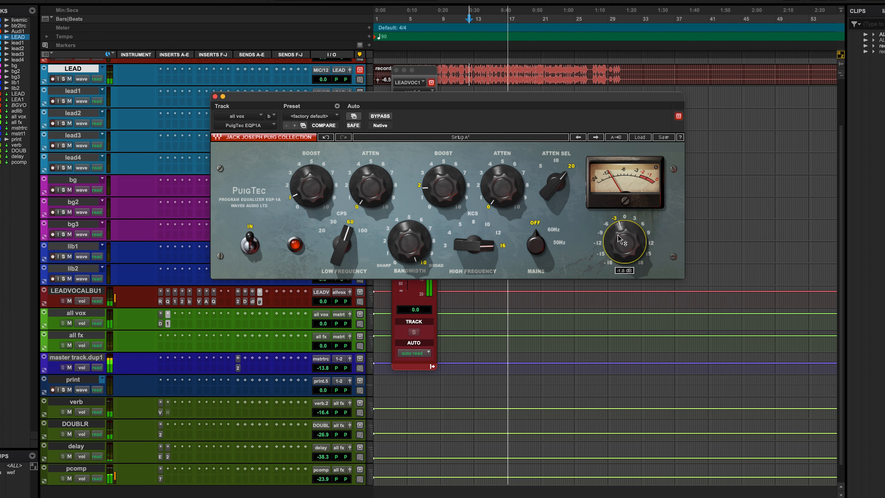
Step: Compare the all vox sound with the PuigTec bypassed and active, and close its window
left_click(386, 118)
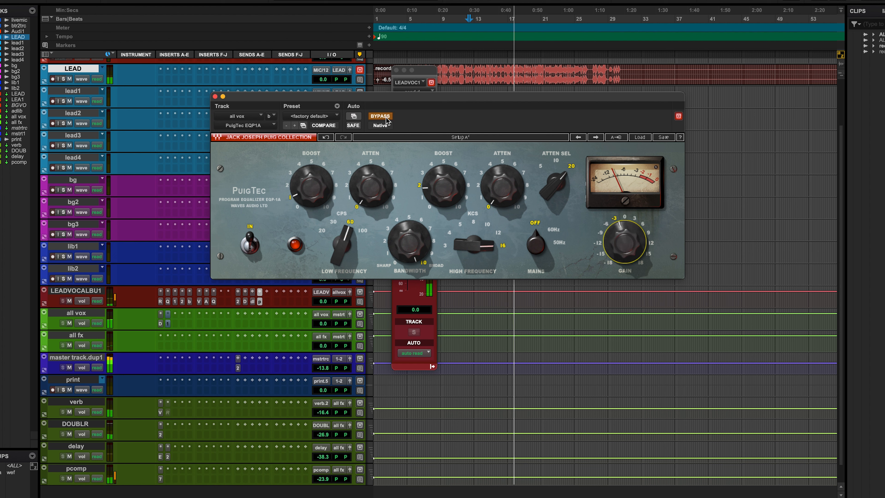
left_click(381, 116)
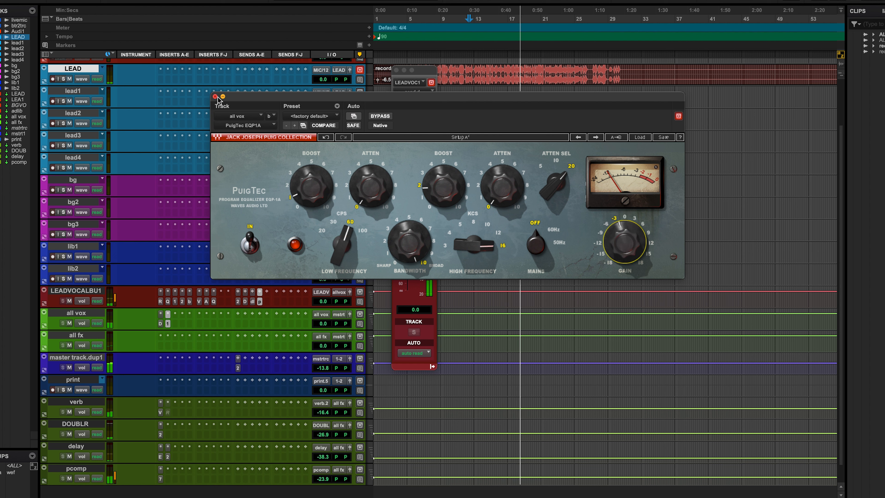
left_click(215, 96)
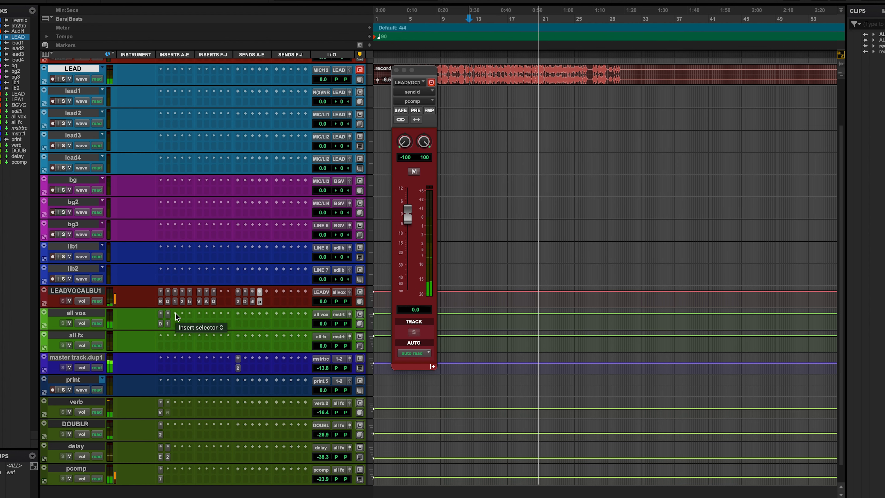
Step: Bypass all inserts and mute the sends on LEADVOCALBU1, bypass the all vox inserts, and play the raw vocal from about bar 9
key("space")
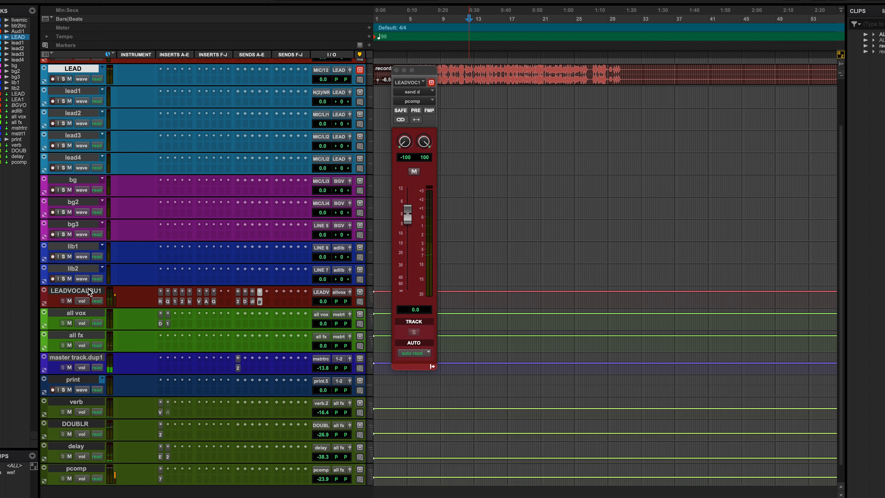
left_click(85, 290)
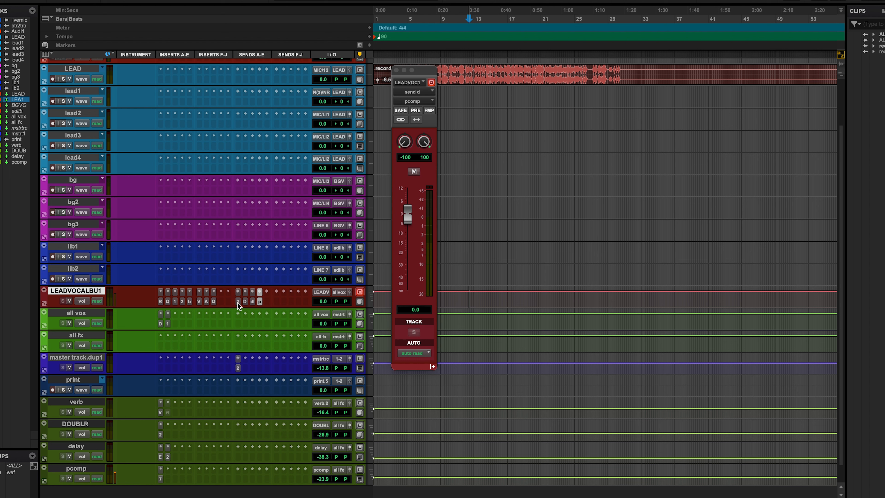
left_click(260, 300)
left_click(96, 313)
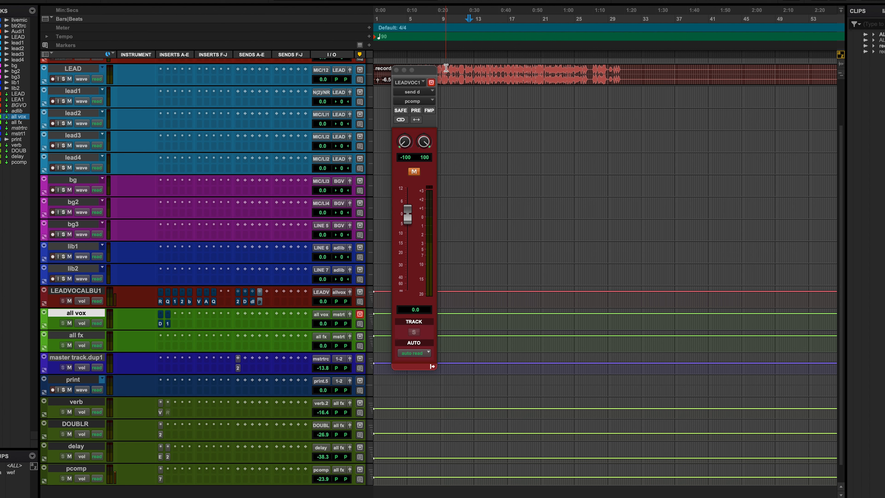
left_click(446, 68)
key("space")
Step: Select LEADVOCALBU1 and all vox during playback, reactivate their inserts and sends to hear the processed vocal, and stop playback
left_click(79, 290)
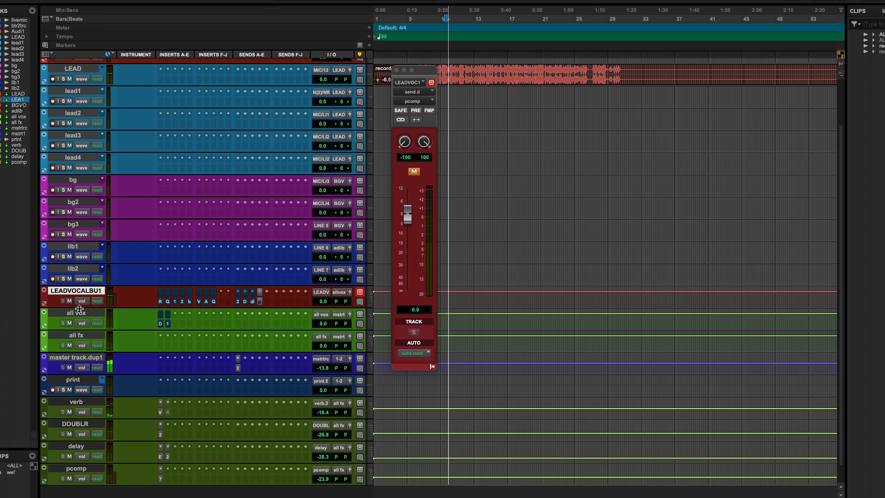
left_click(77, 313, "shift")
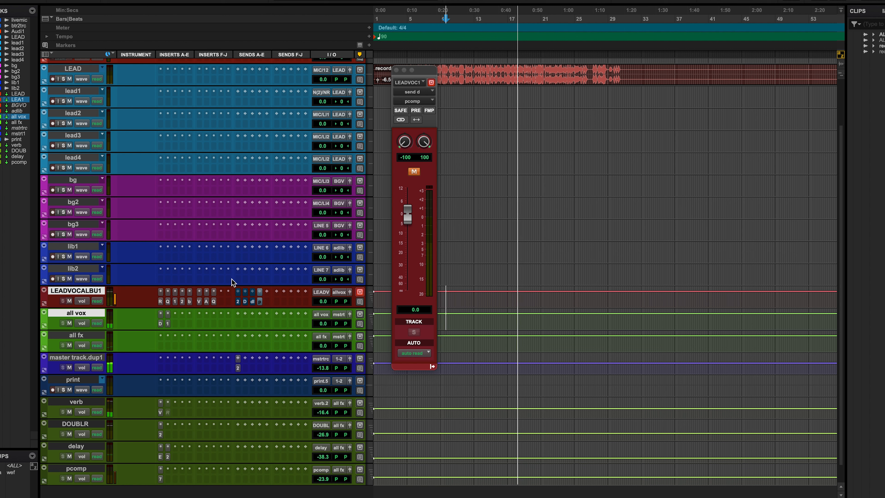
left_click(259, 301, "ctrl+super")
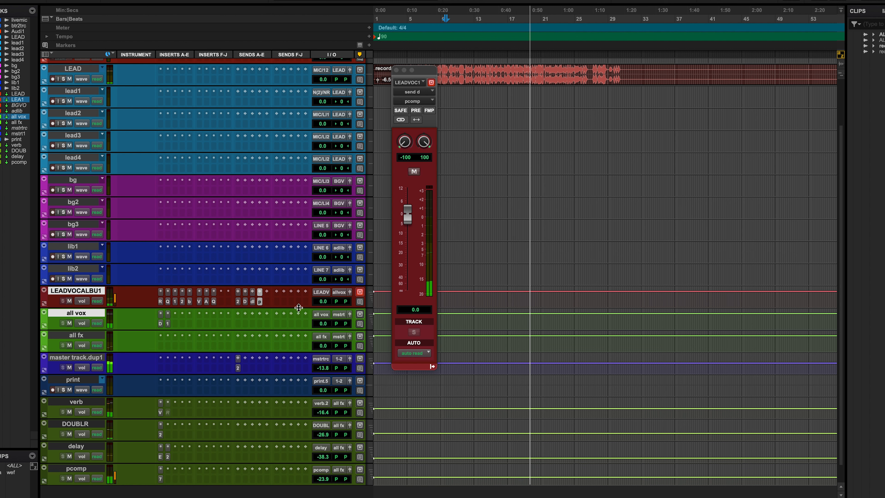
left_click(505, 89)
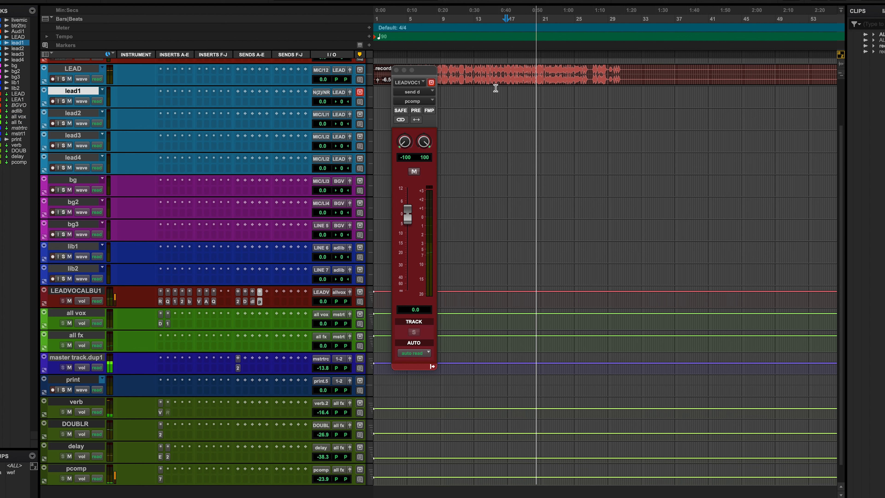
left_click(478, 77)
key("space")
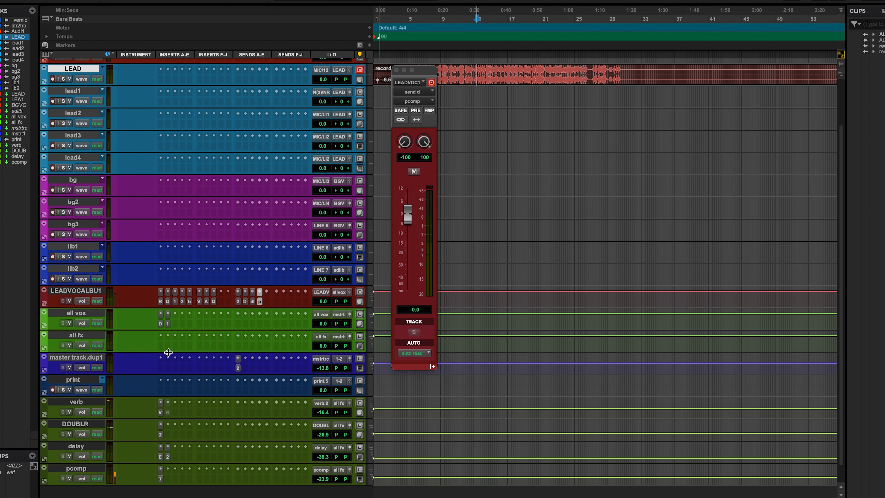
Step: Insert L2 (stereo) in the first insert slot of the master track
scroll(214, 332, "up", 2)
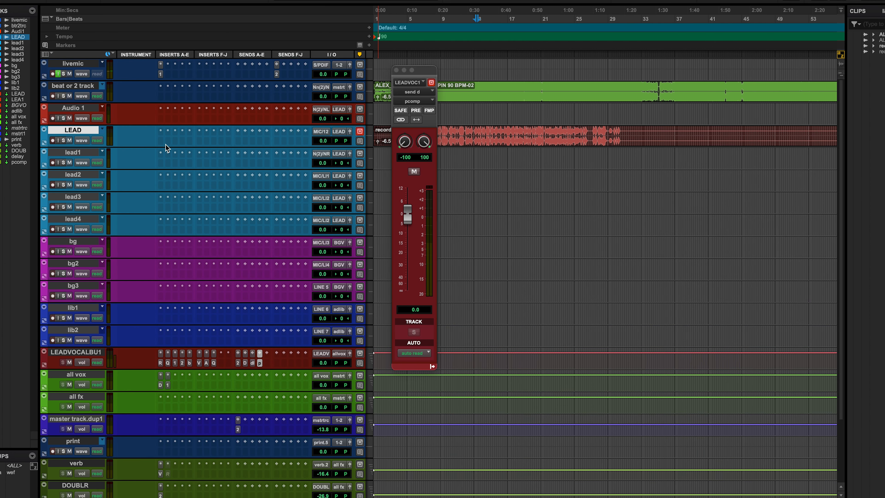
scroll(165, 144, "down", 4)
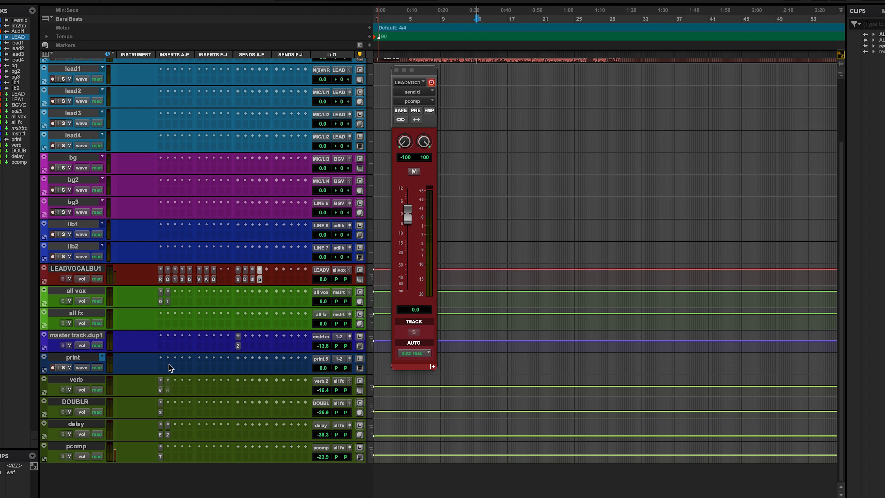
left_click(161, 336)
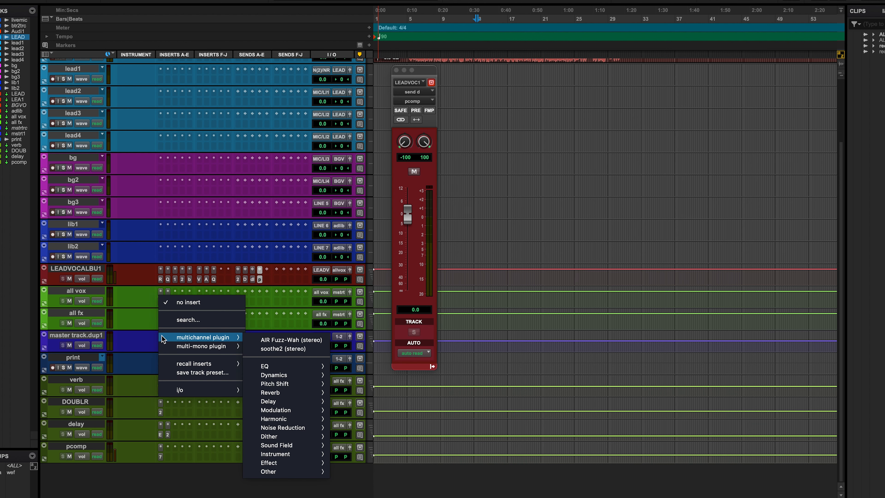
left_click(184, 320)
type("l2")
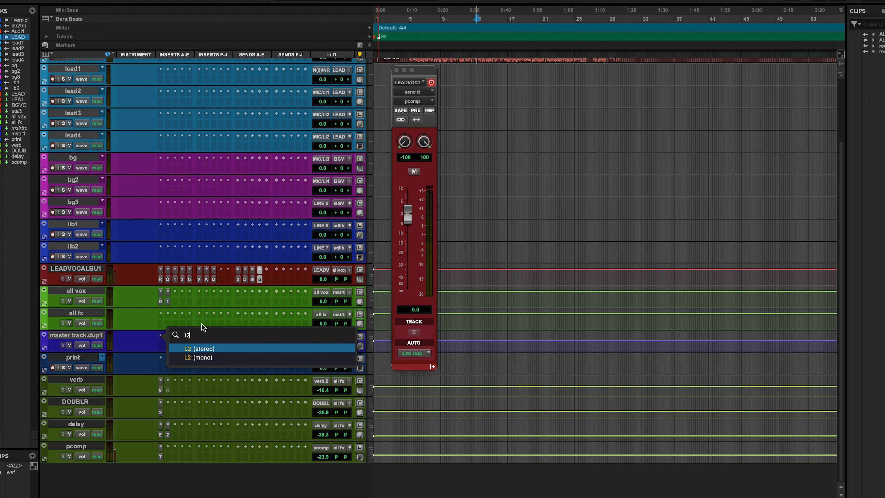
left_click(198, 349)
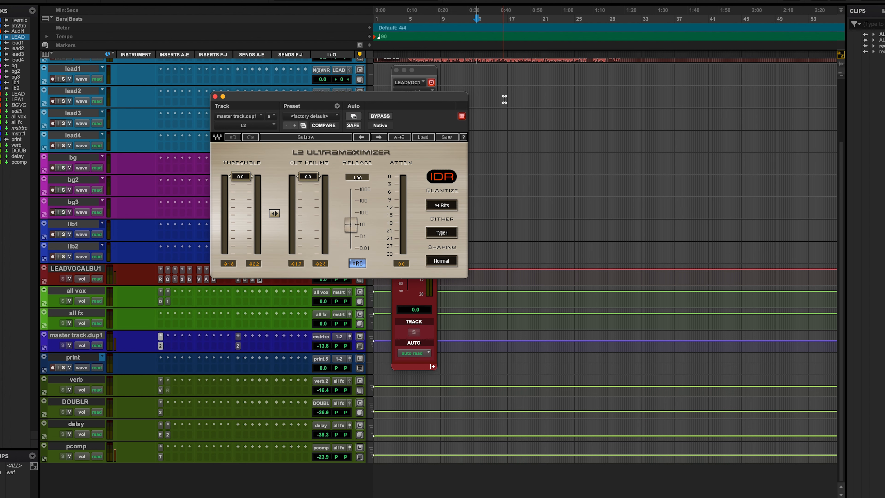
Step: During playback from about bar 15, lower the L2 threshold to -4.2 dB and close the plug-in window
left_click(490, 99)
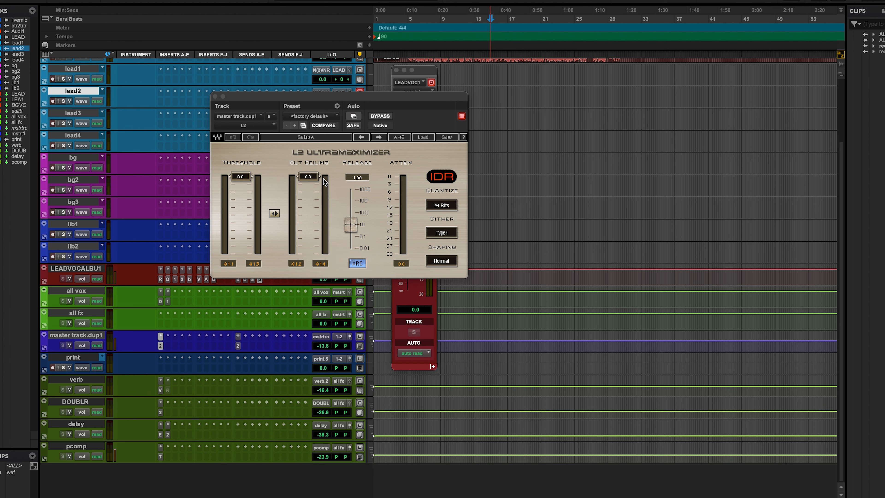
key("space")
left_click_drag(240, 176, 240, 187)
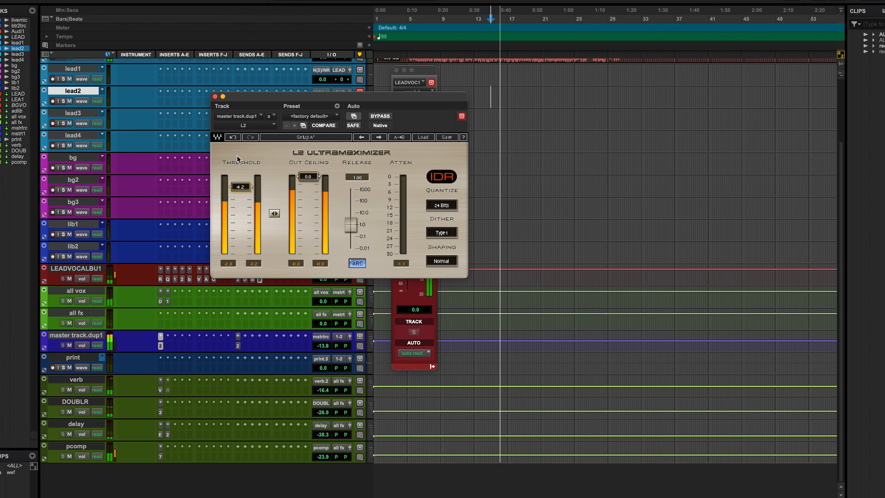
left_click(215, 96)
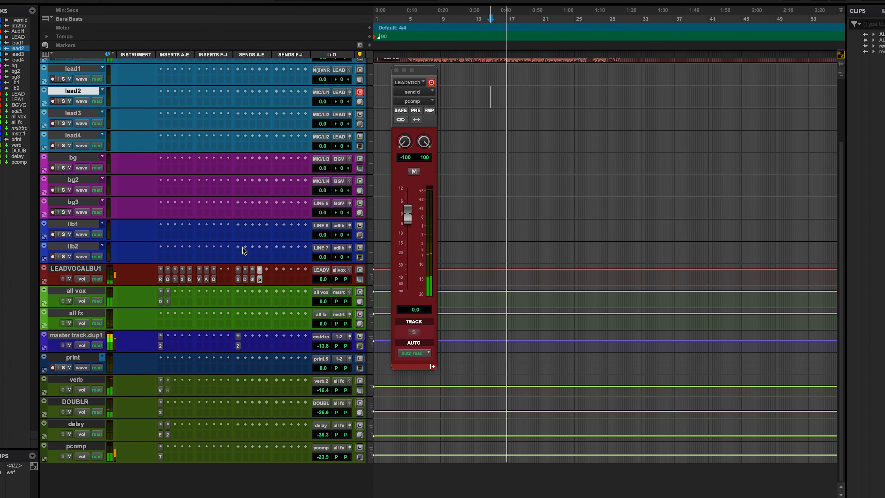
Step: Adjust the master track volume to -12.5 dB during playback, and stop playback
left_click_drag(322, 345, 322, 341)
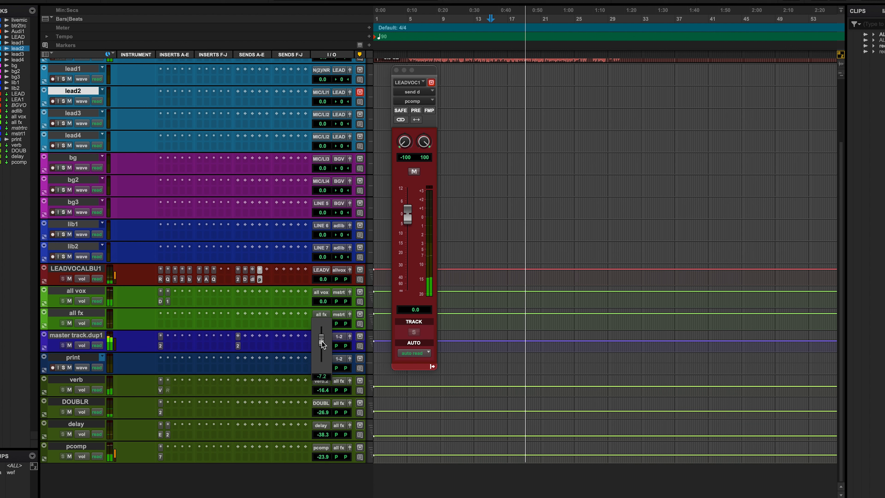
left_click_drag(321, 341, 321, 345)
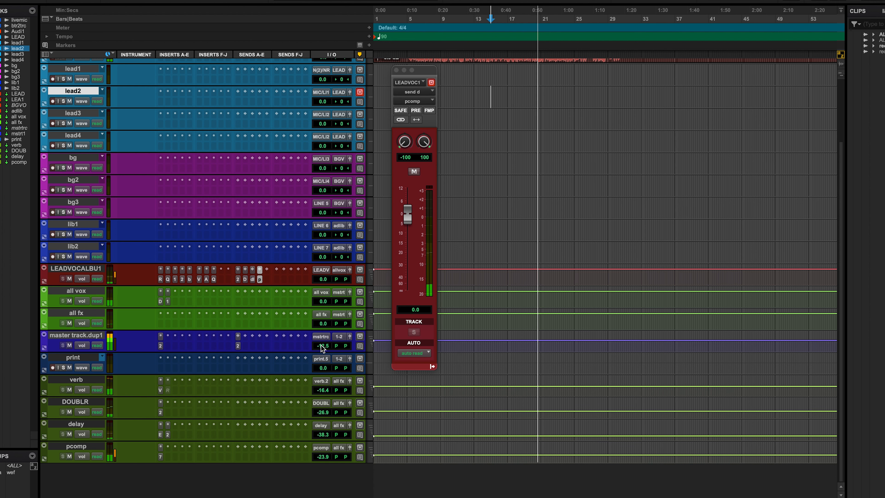
scroll(572, 166, "up", 3)
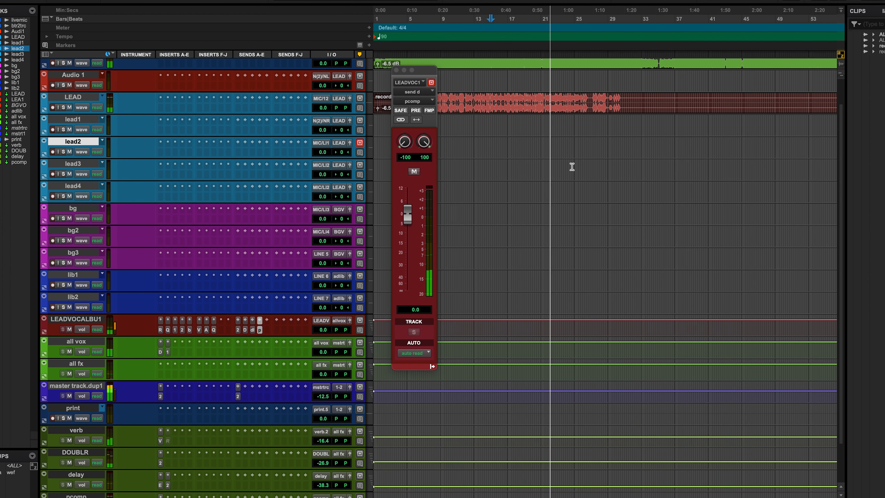
key("space")
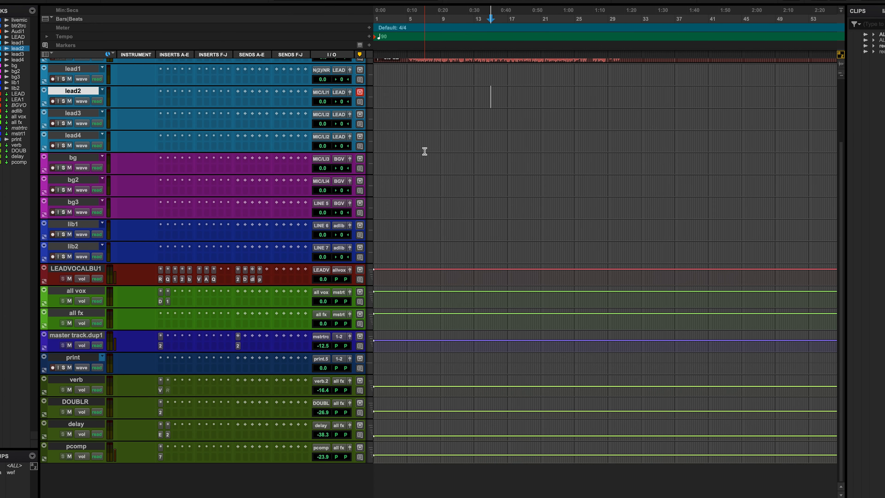
Step: Select a range on the print track ending at about 1:00, and route the master track output to the print track
left_click_drag(385, 362, 568, 365)
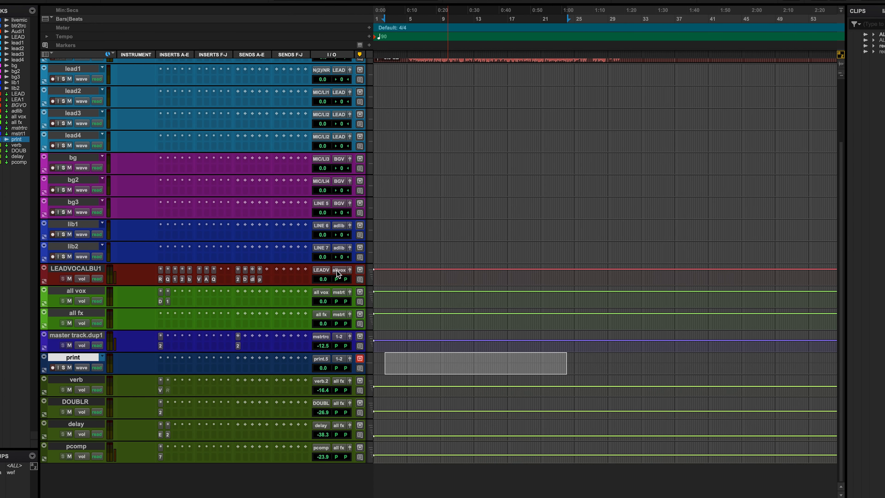
left_click(338, 336)
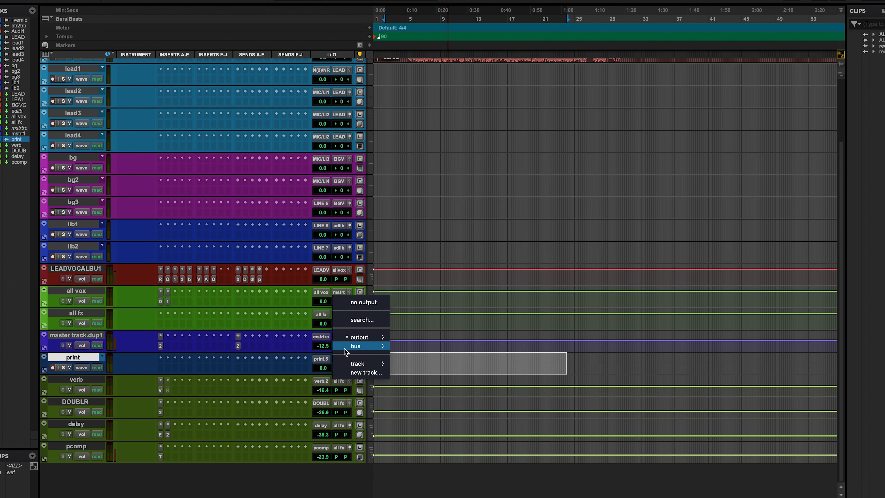
mouse_move(358, 363)
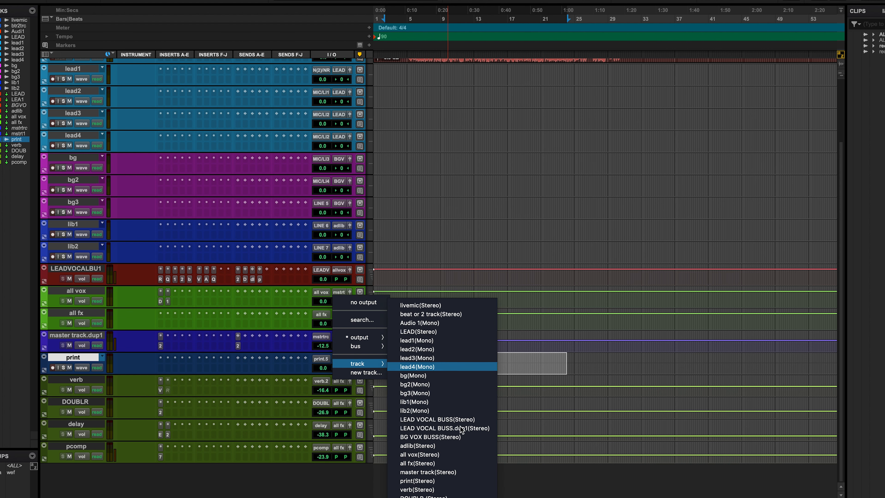
left_click(445, 481)
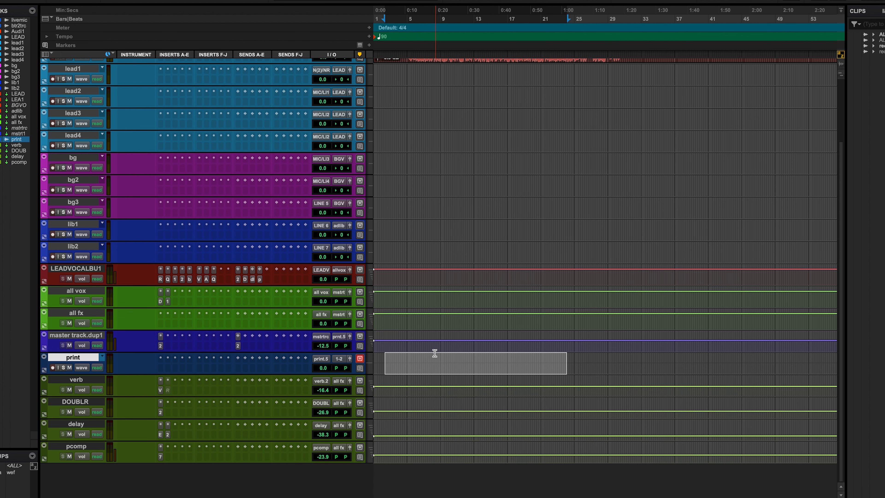
Step: Record-arm the print track and record a short pass of the mix from about bar 7 to bar 8
left_click(428, 360)
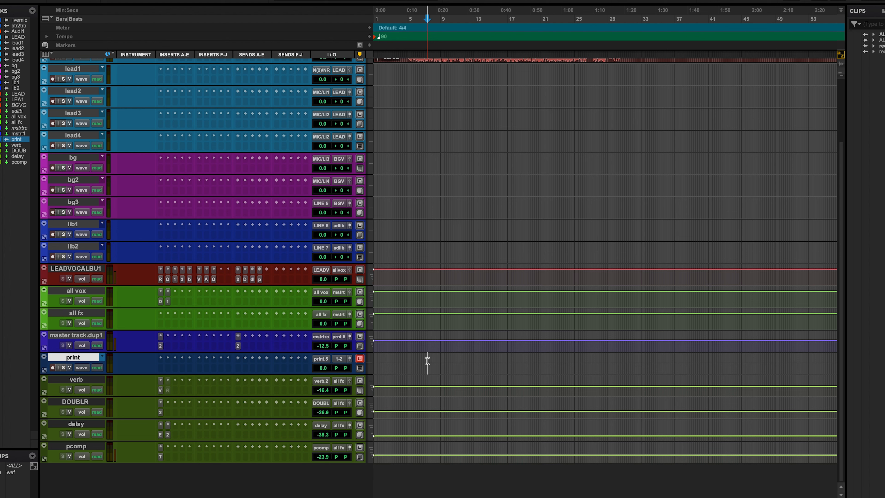
key("shift+r")
key("super+space")
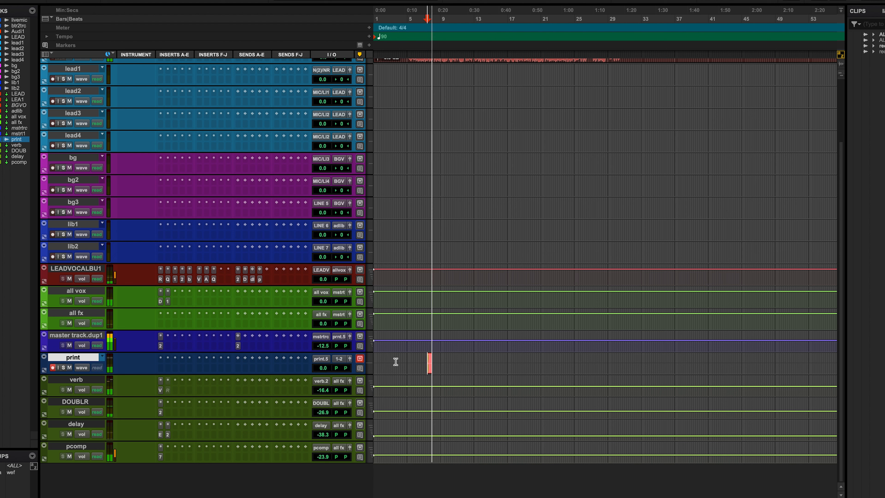
key("space")
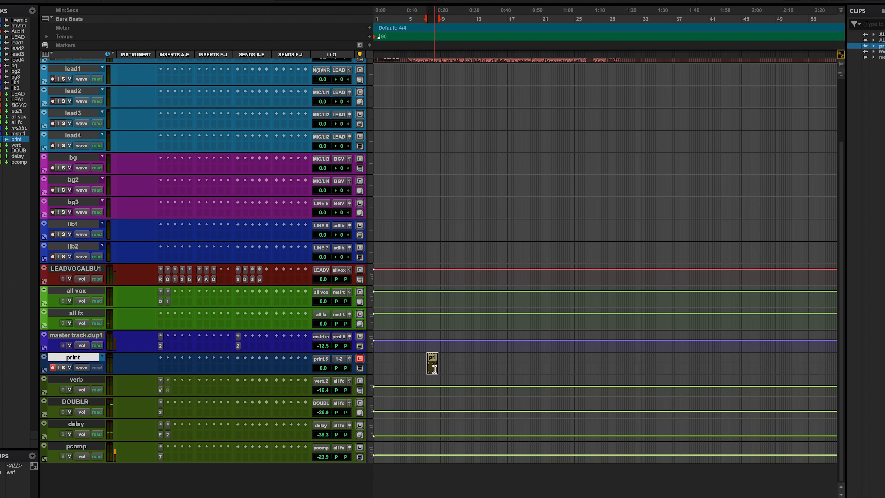
Step: Open the Export Selected settings for the clip recorded on the print track
key("super+shift+k")
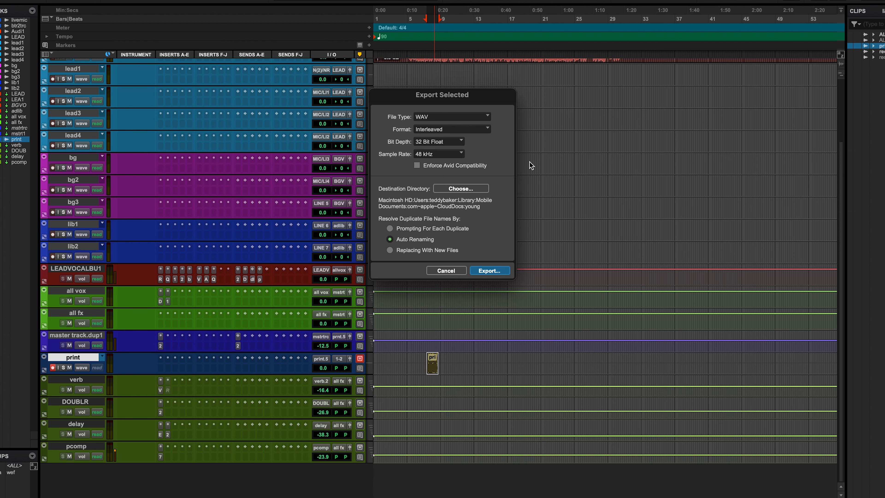